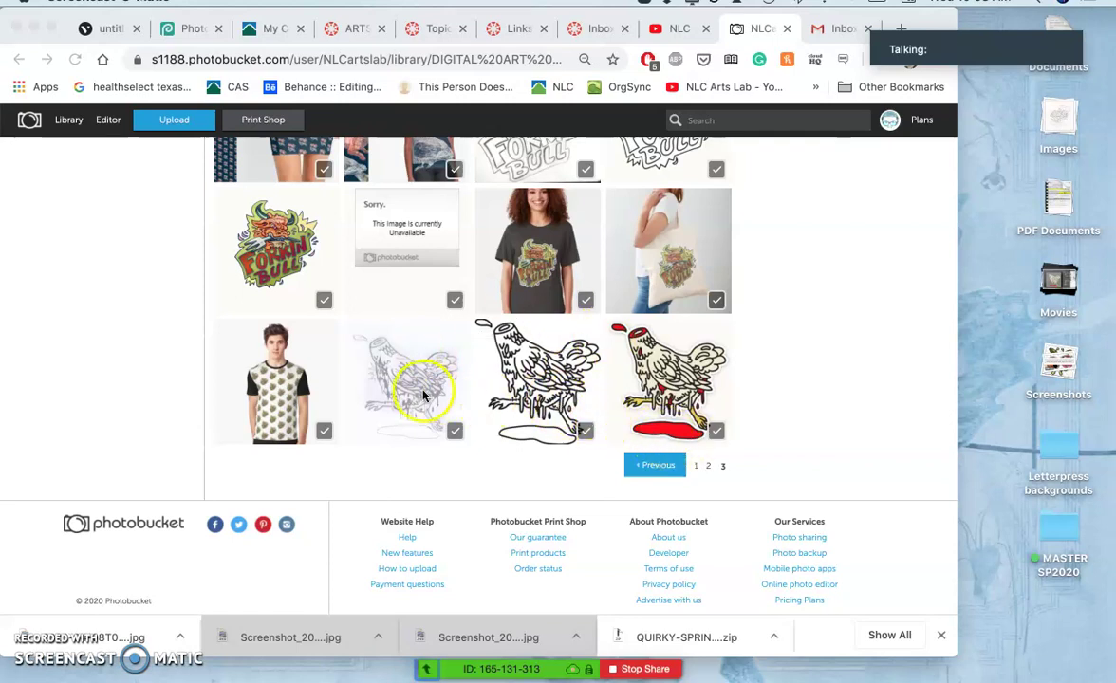
Step: Open the chicken sketch in the Photobucket viewer and advance to the next image in the set
left_click(423, 395)
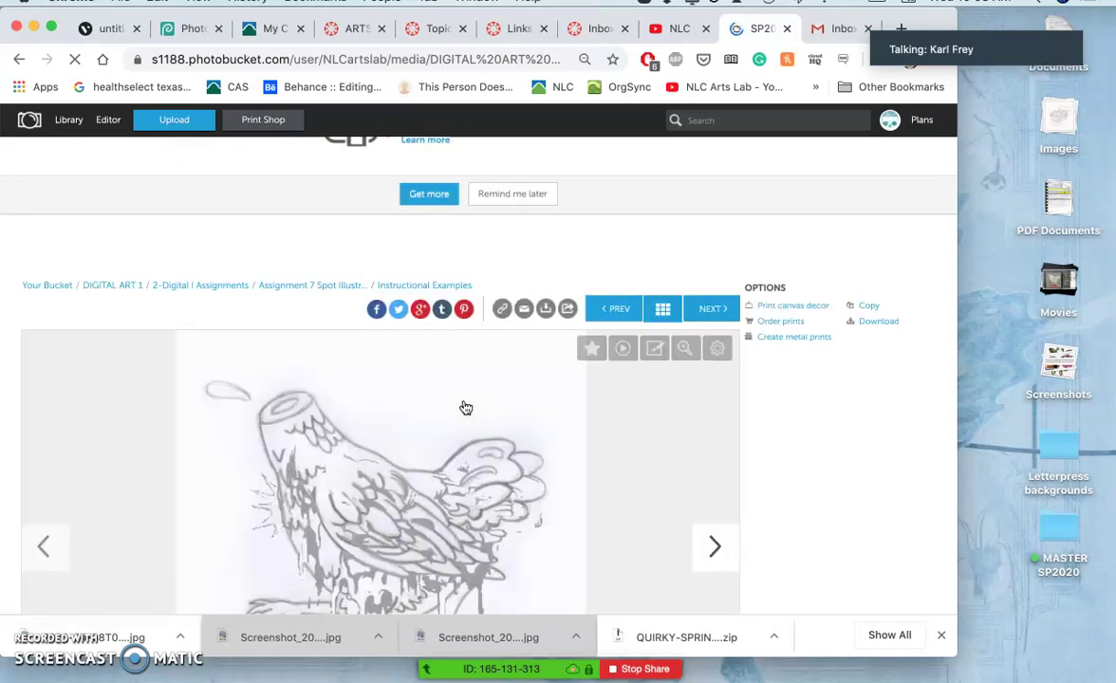
scroll(465, 408, "down", 1)
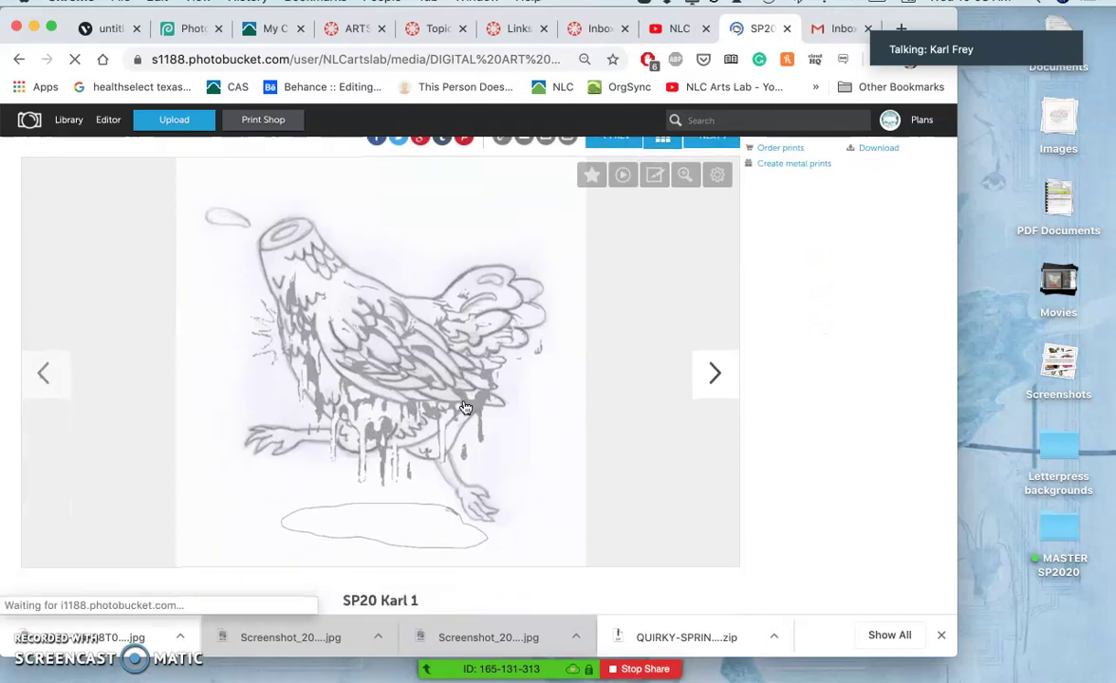
left_click(715, 375)
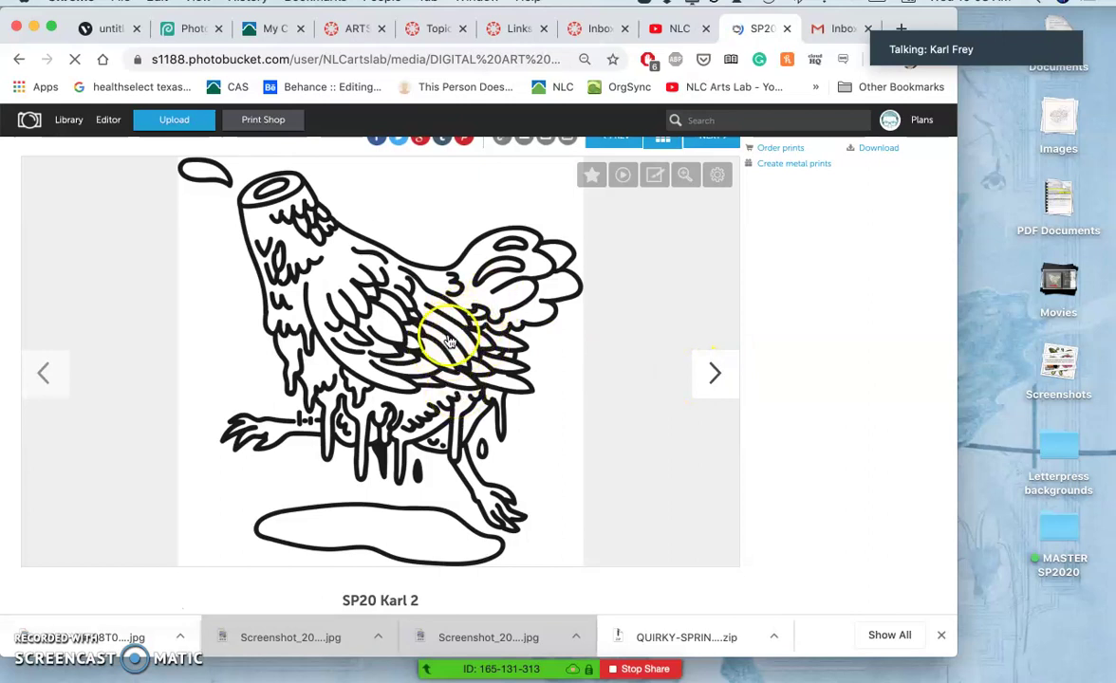
left_click(715, 374)
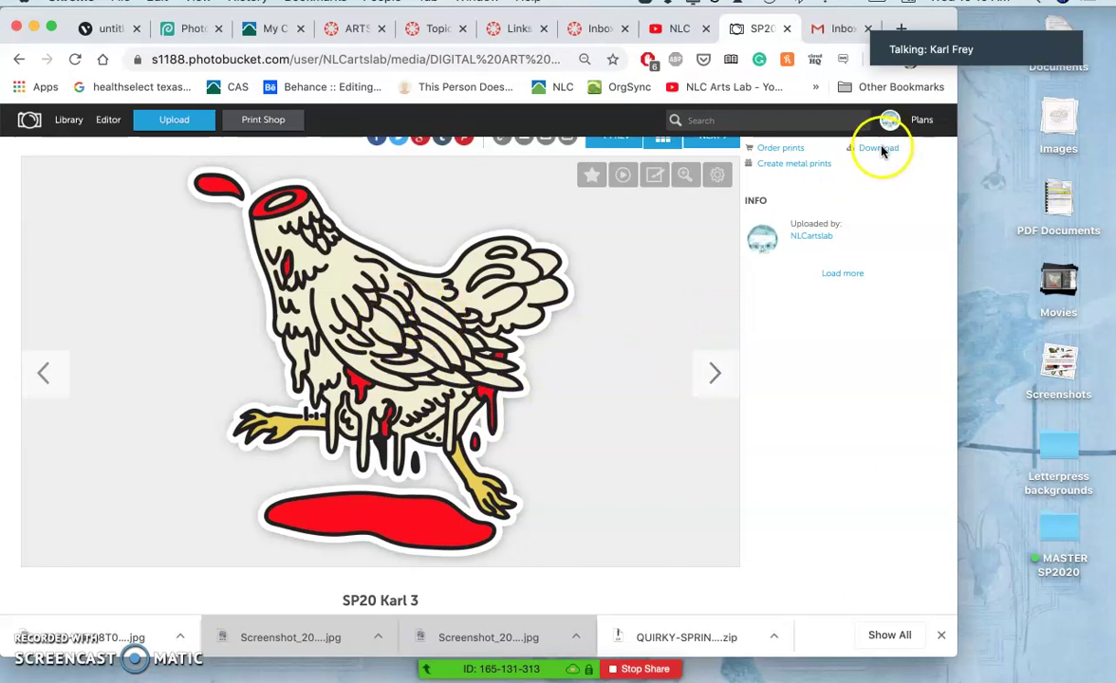
Step: Download the coloured chicken illustration as a PNG and copy it from Downloads onto the desktop
scroll(874, 151, "up", 1)
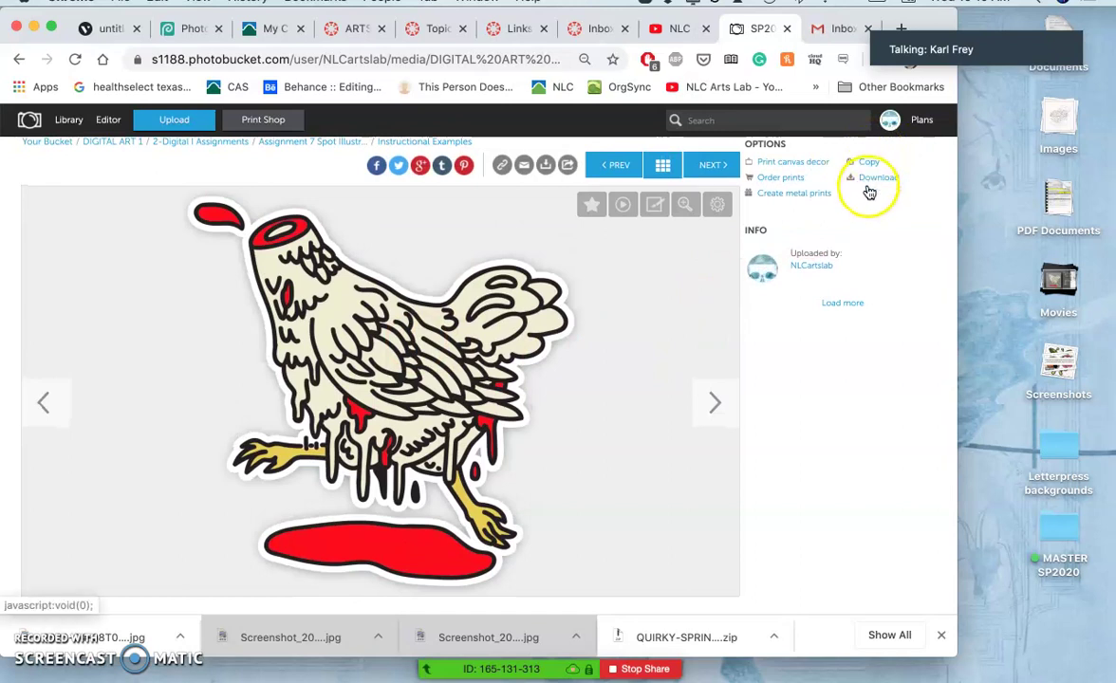
left_click(869, 180)
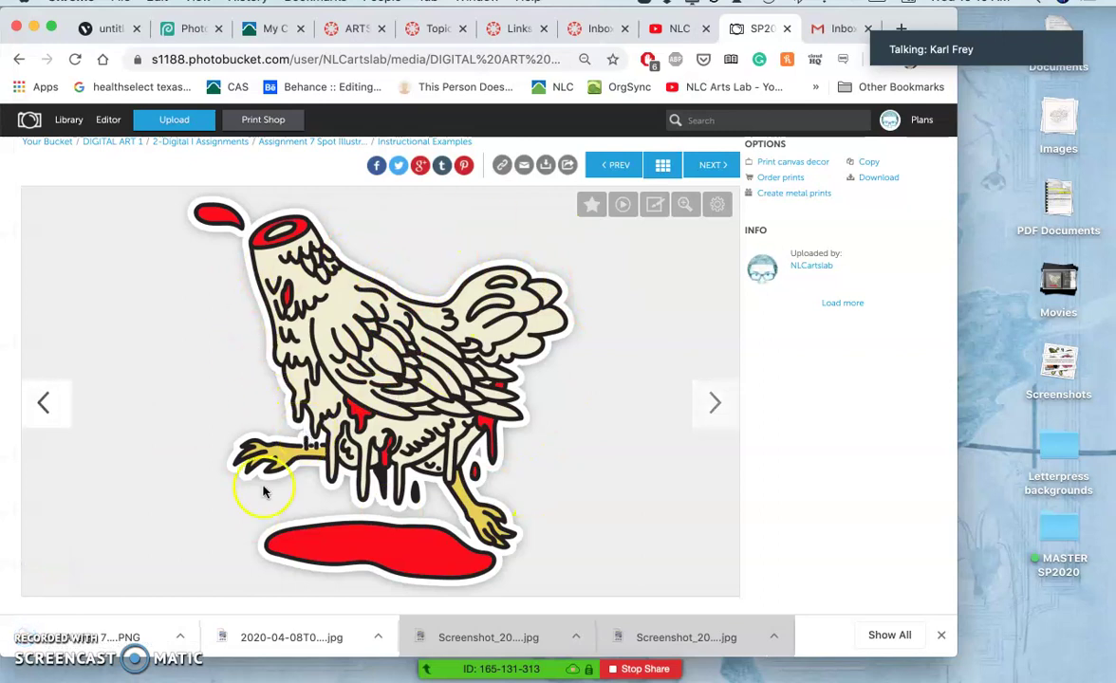
mouse_move(17, 534)
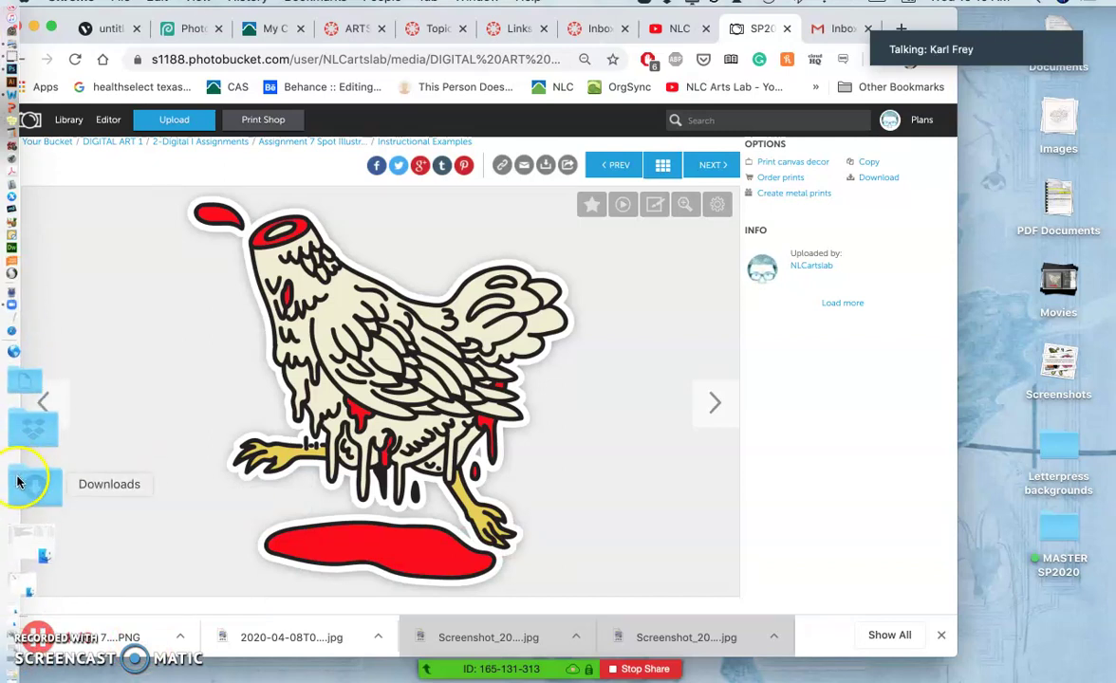
left_click(17, 478)
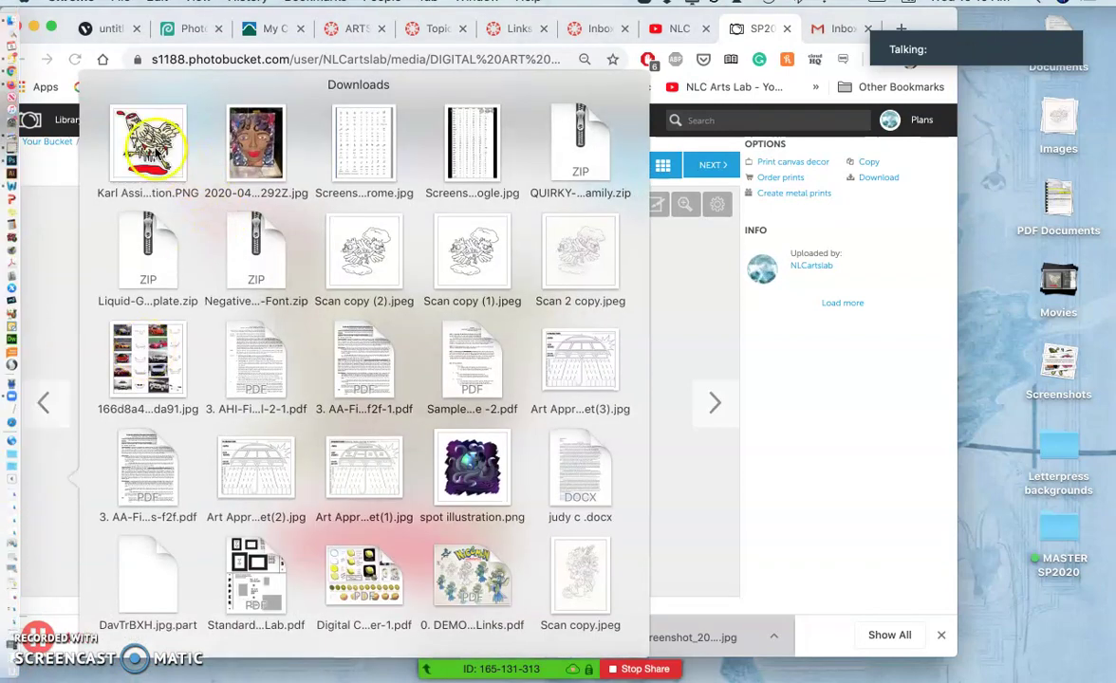
left_click(147, 143)
left_click_drag(657, 406, 1008, 313)
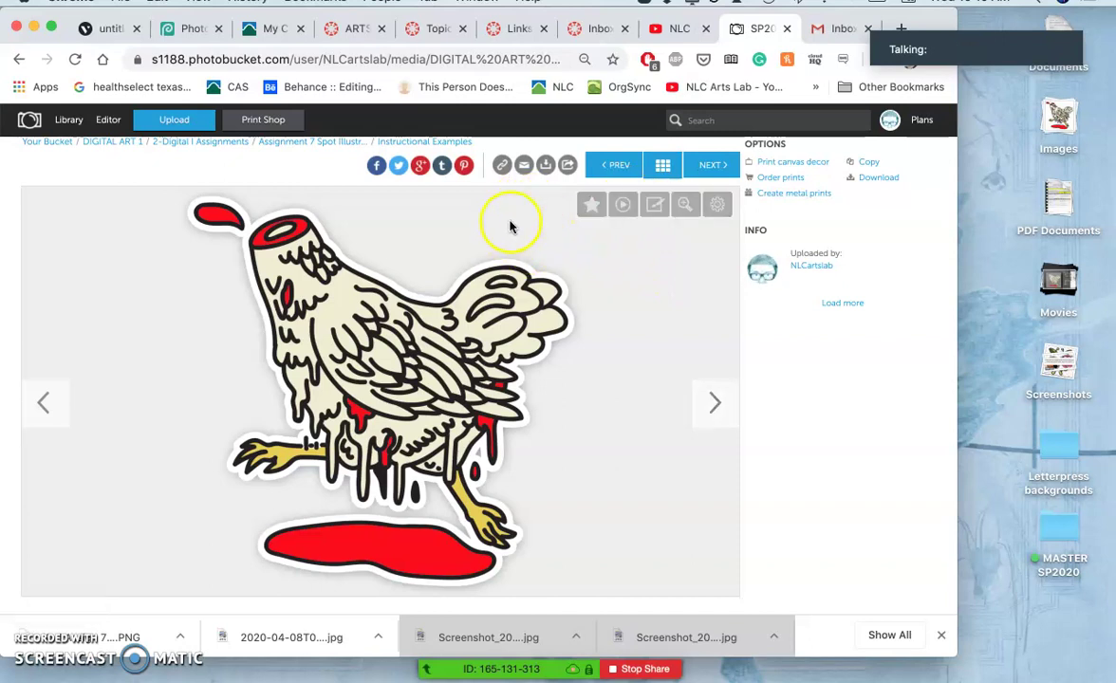
Step: Switch to the Canvas course and go to the Assignment Sheets page
left_click(327, 28)
scroll(144, 332, "down", 5)
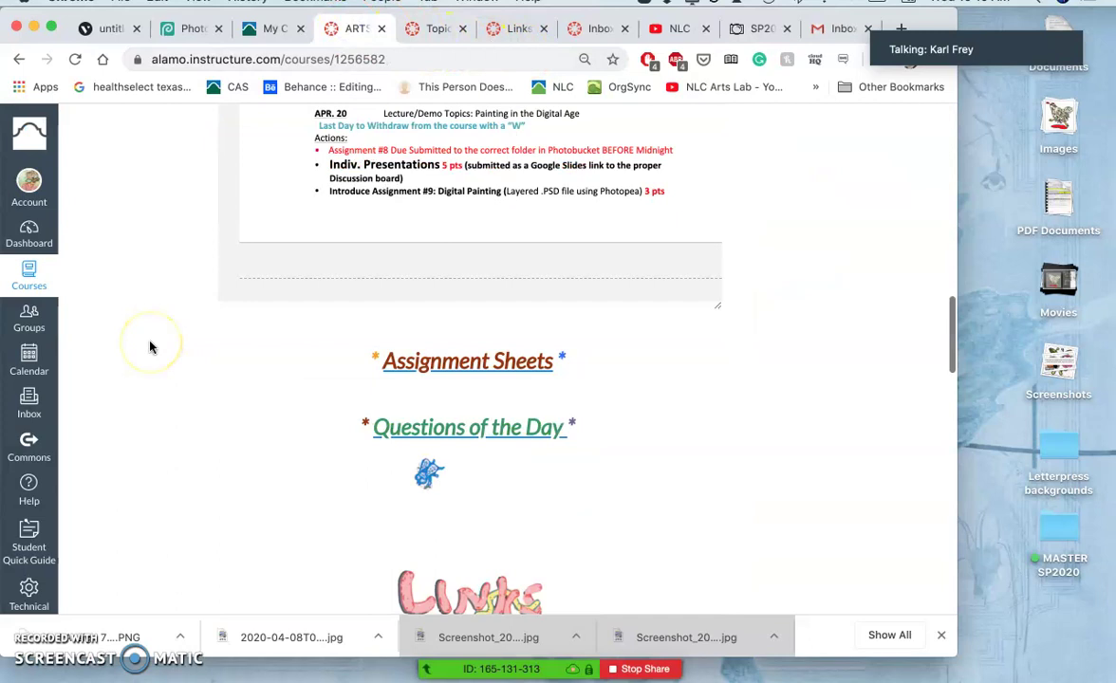
left_click(450, 367)
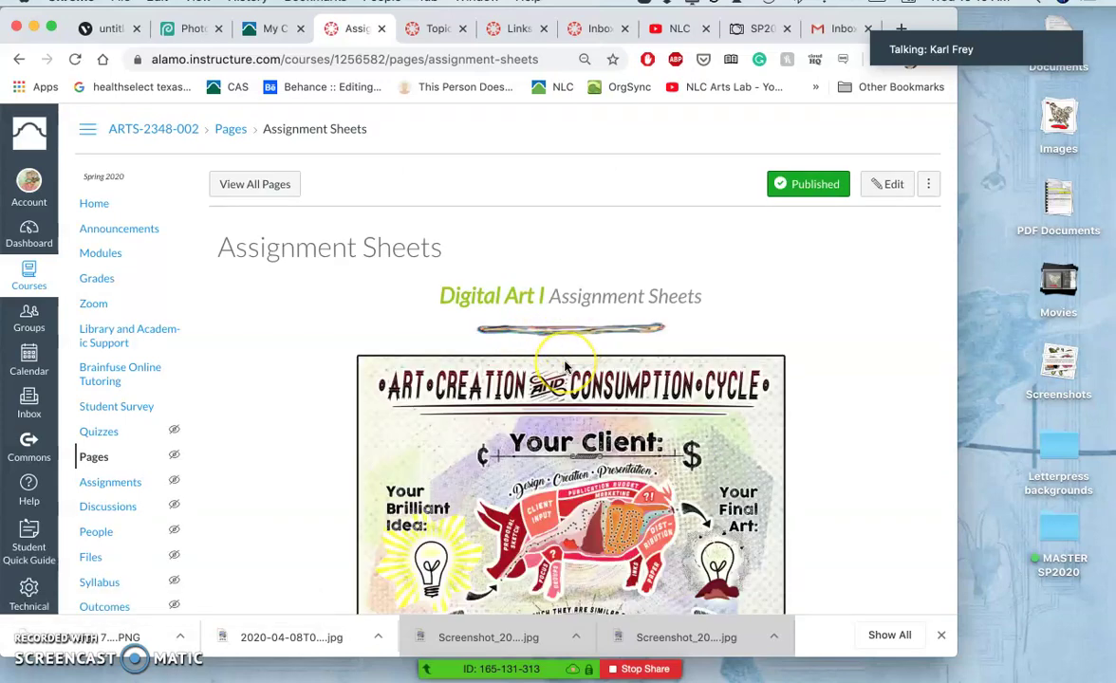
scroll(565, 365, "down", 2)
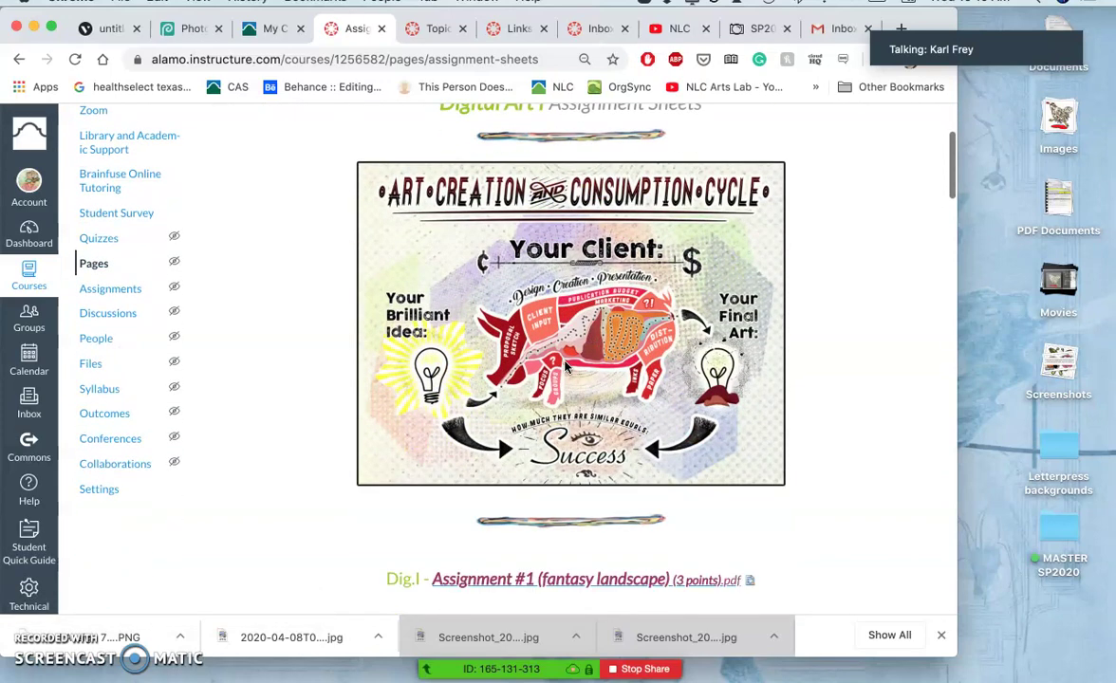
scroll(565, 365, "up", 2)
scroll(565, 365, "down", 4)
scroll(564, 366, "down", 5)
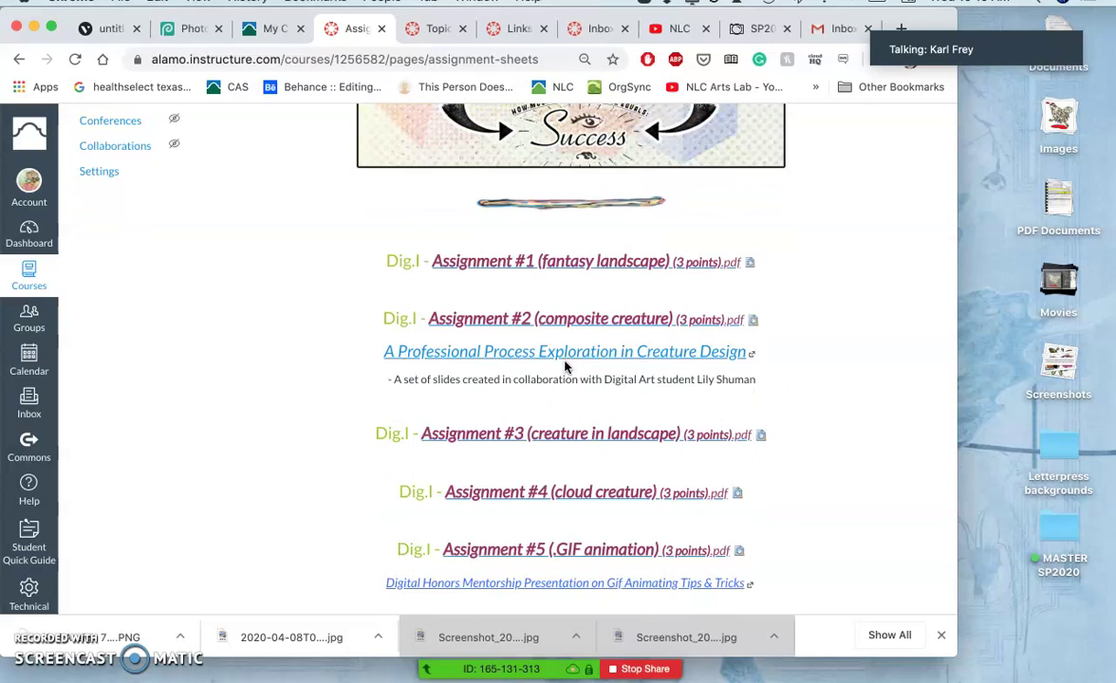
scroll(565, 366, "down", 10)
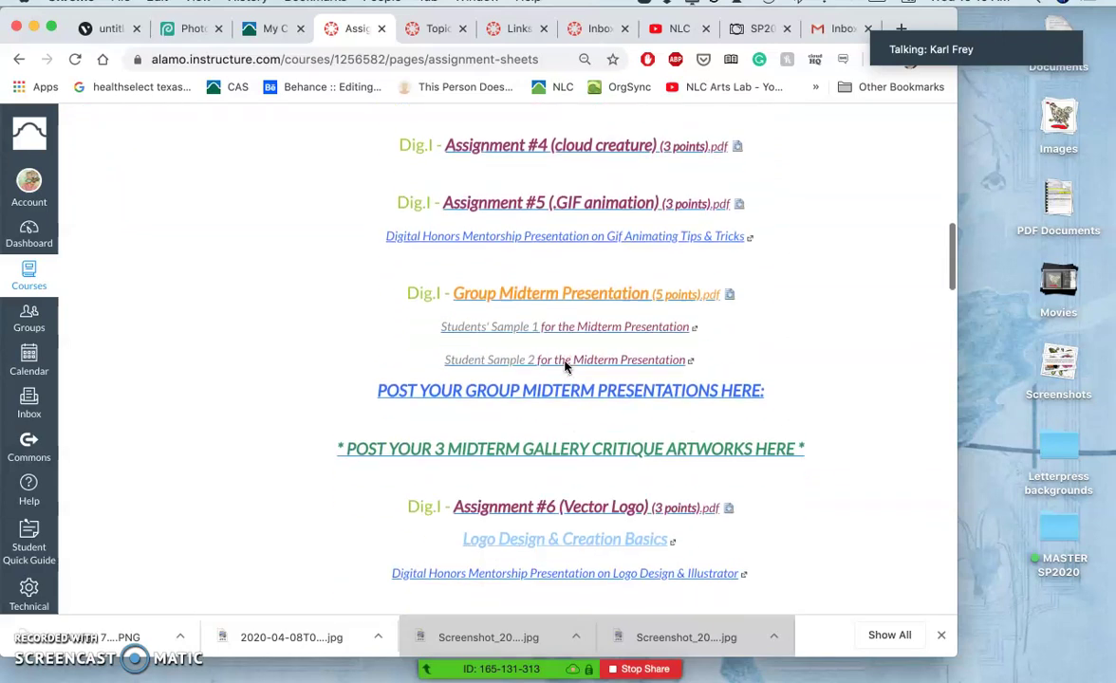
scroll(565, 366, "down", 9)
Step: Preview the Assignment #8 (Font/Flag Design) PDF and follow its dafont.com link
left_click(595, 401)
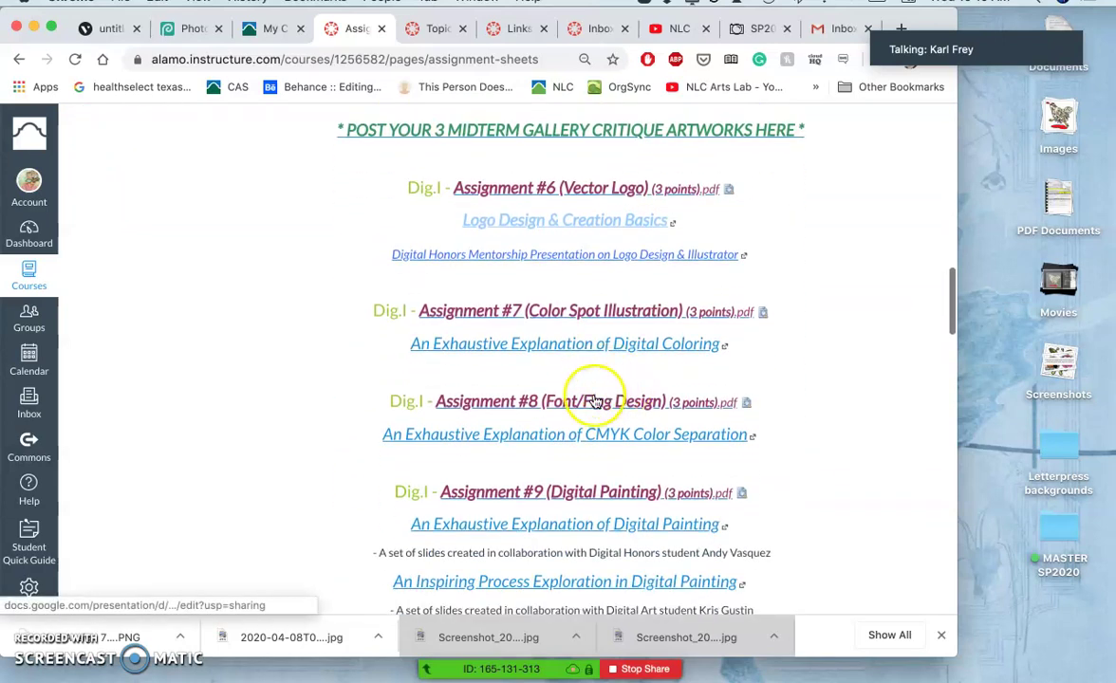
left_click(745, 402)
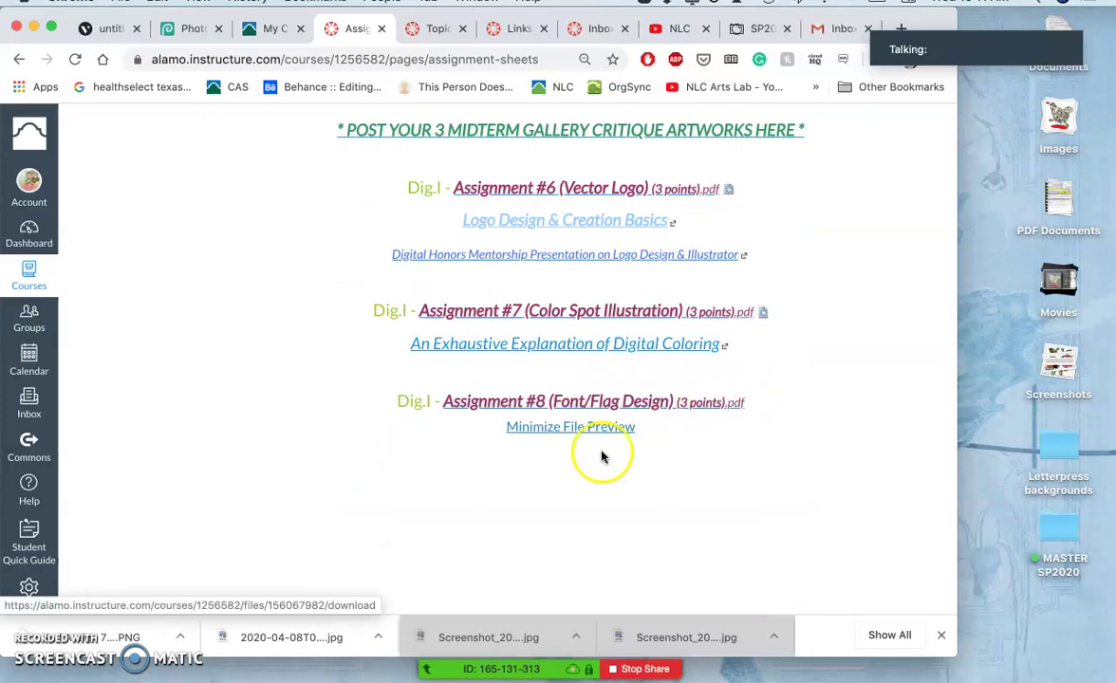
scroll(579, 455, "down", 6)
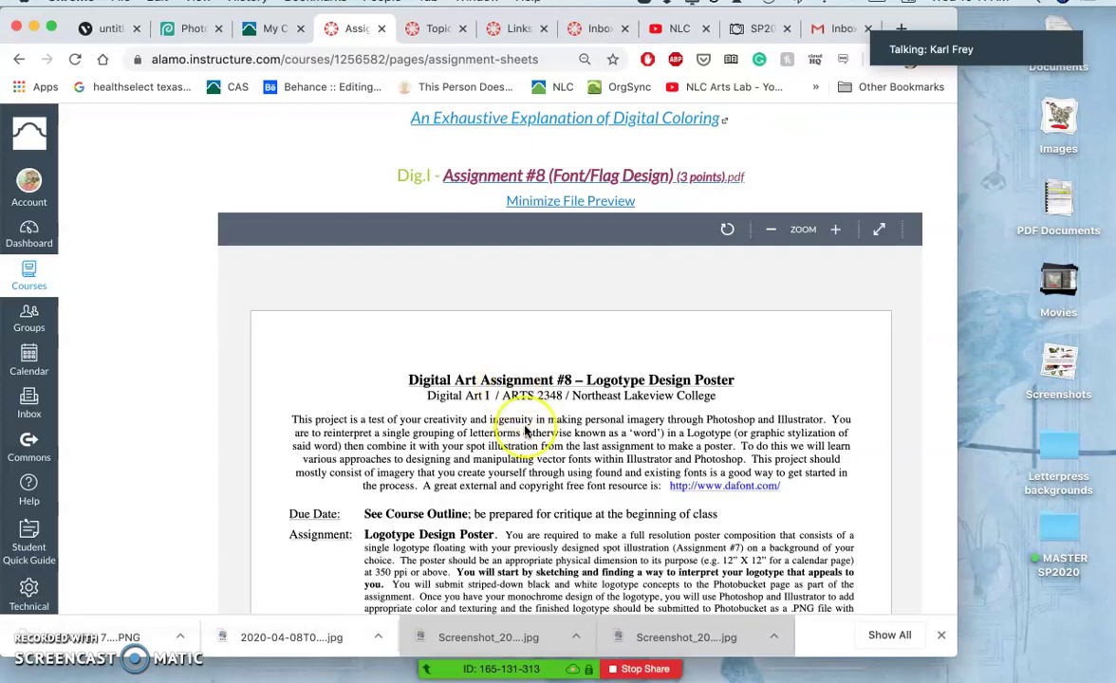
scroll(550, 446, "down", 2)
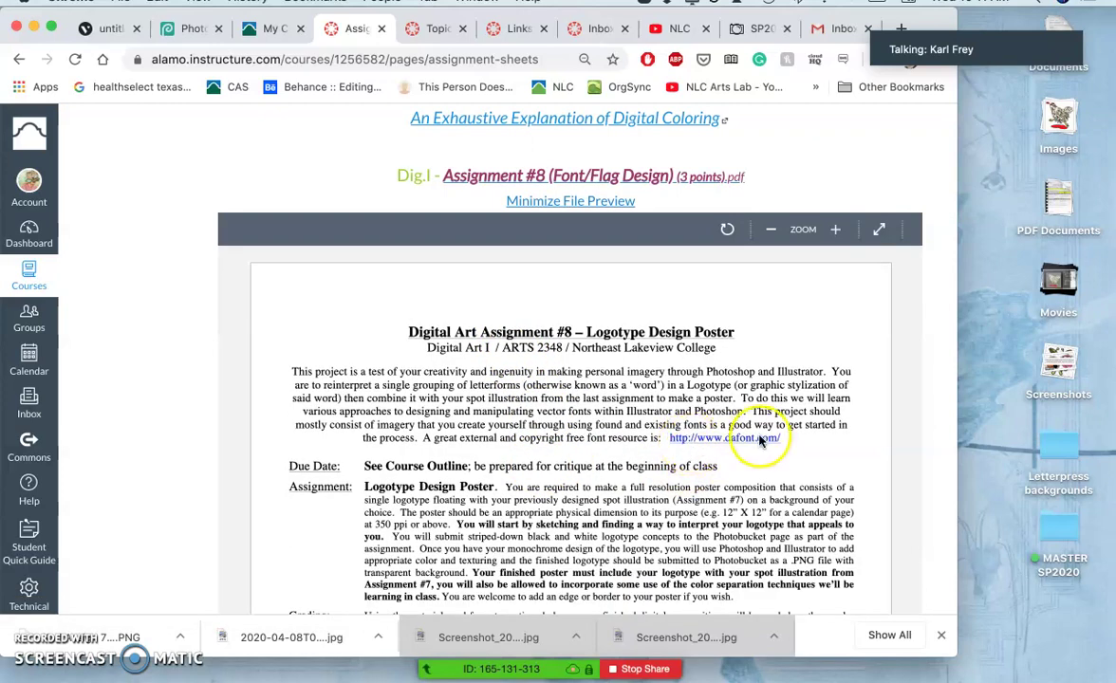
left_click(771, 437)
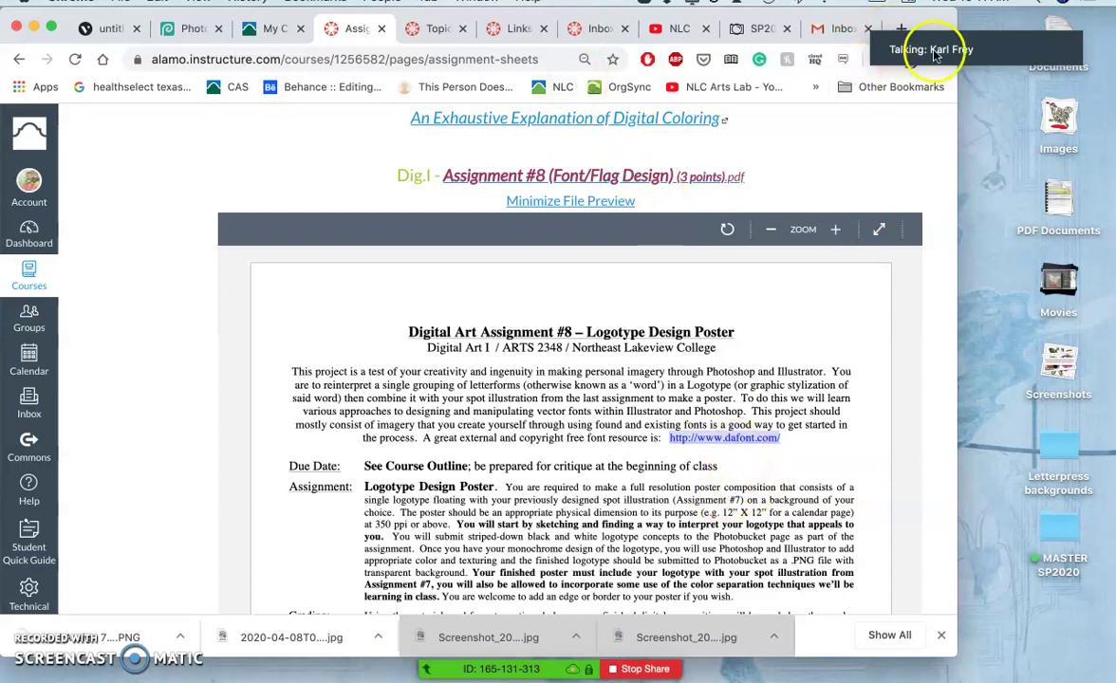
Step: Load dafont.com in a new browser tab from the pasted address
left_click(900, 29)
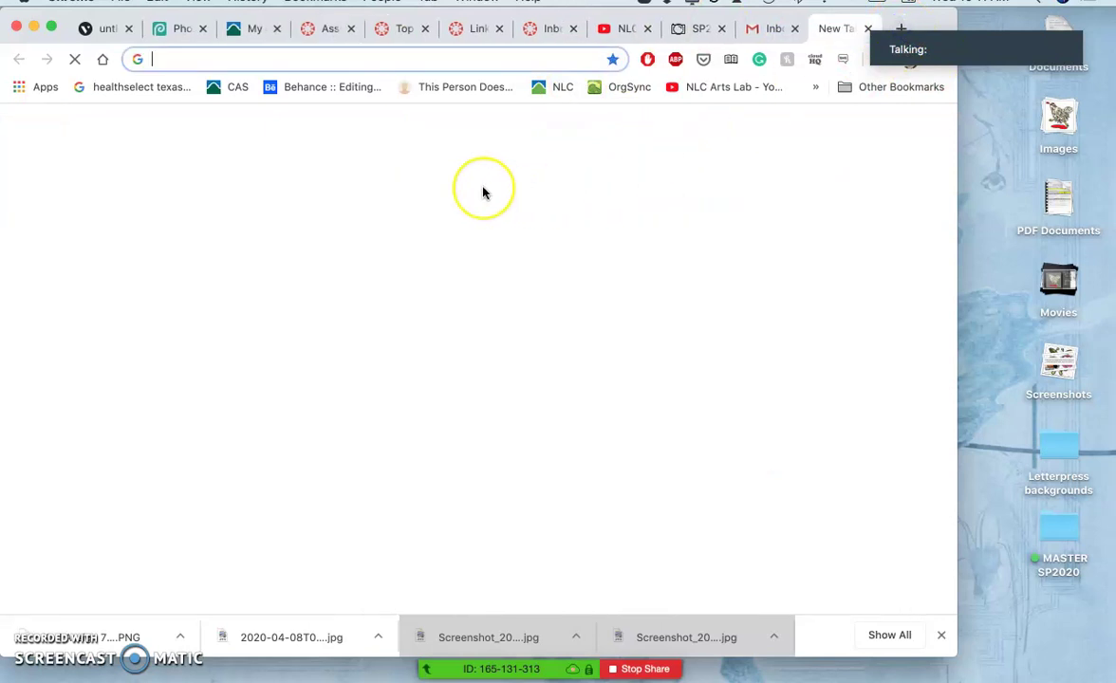
type("http://www.dafont.com/")
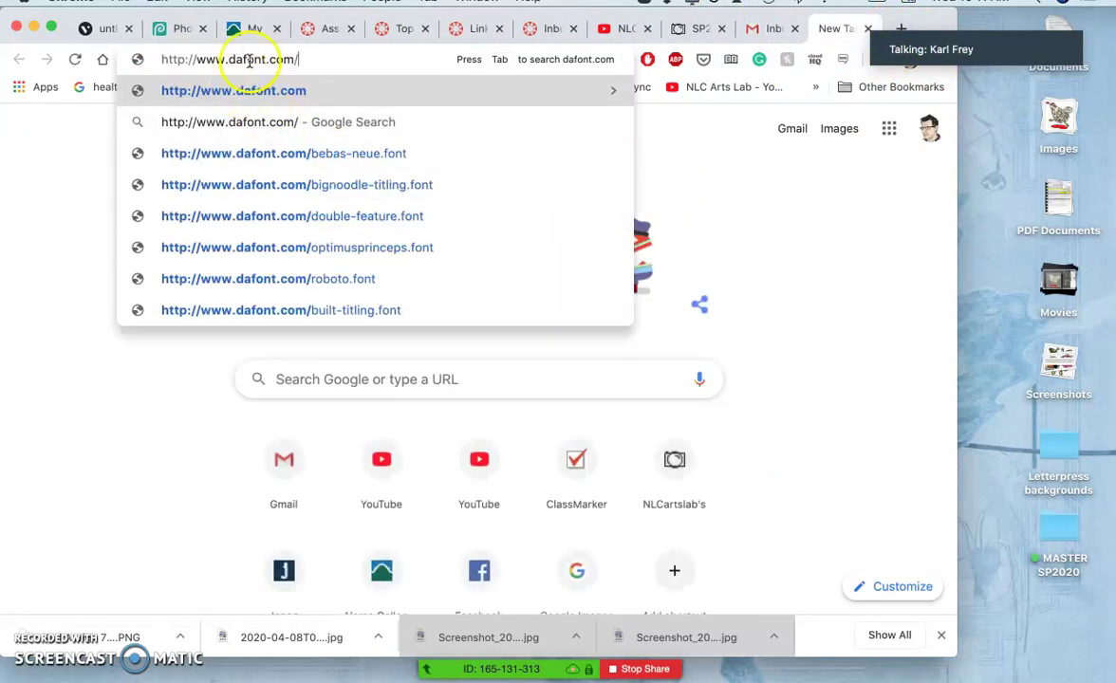
key("Return")
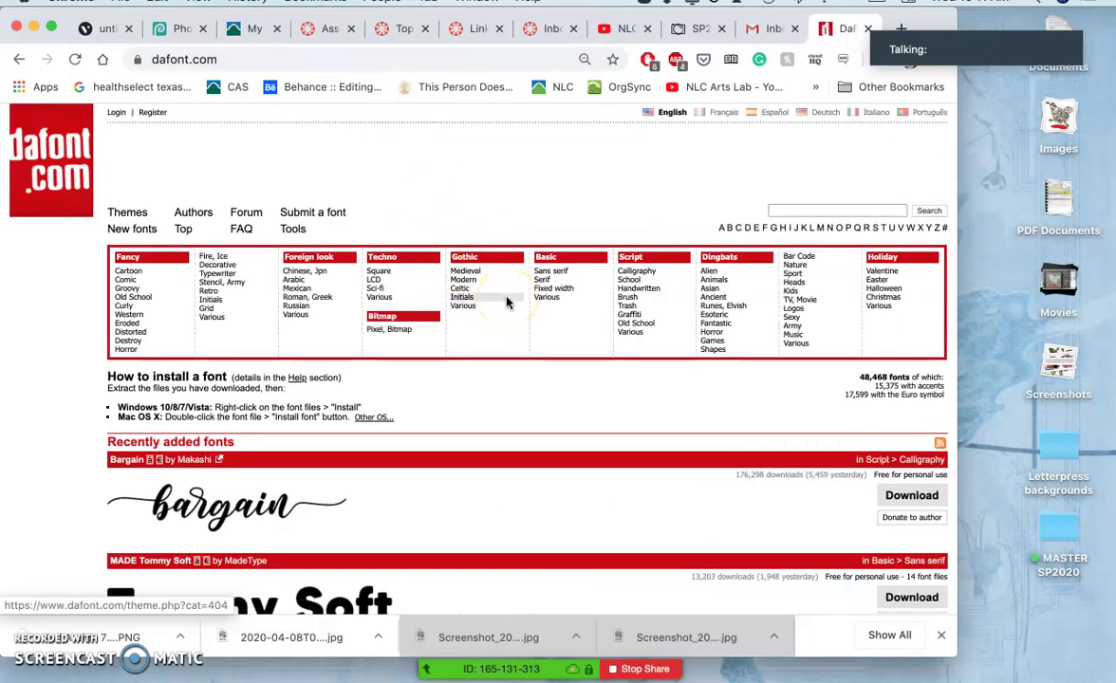
Step: Browse the homepage's Recently added fonts previews, such as Bargain, then return to the top
scroll(506, 302, "down", 5)
scroll(506, 302, "down", 6)
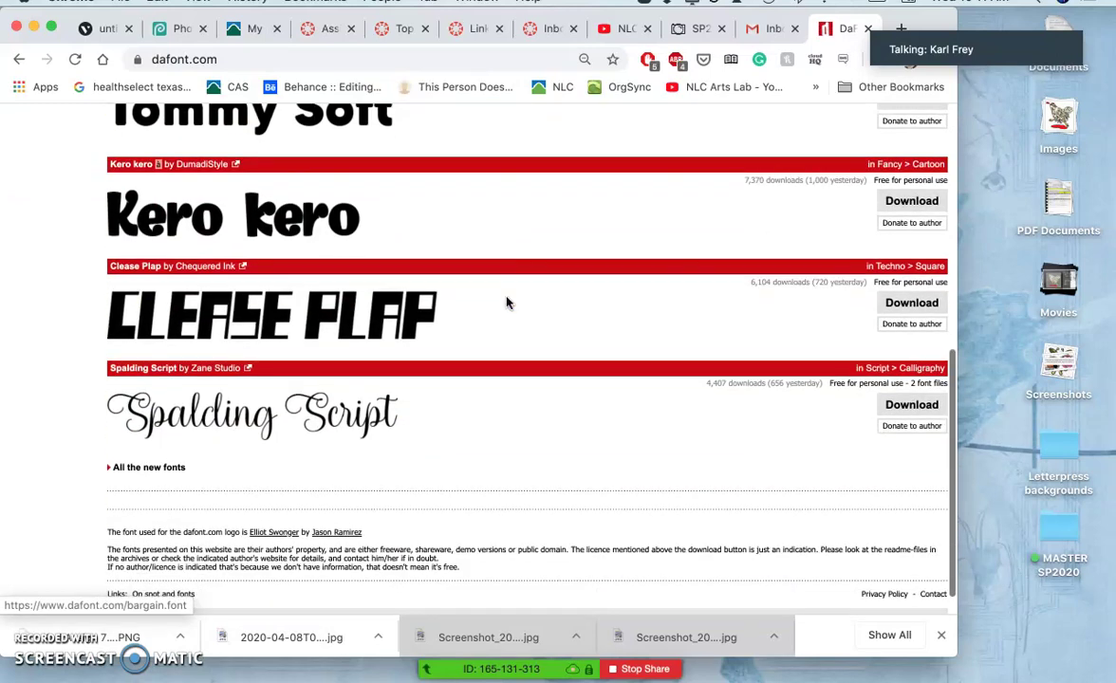
scroll(506, 302, "up", 8)
scroll(506, 302, "up", 3)
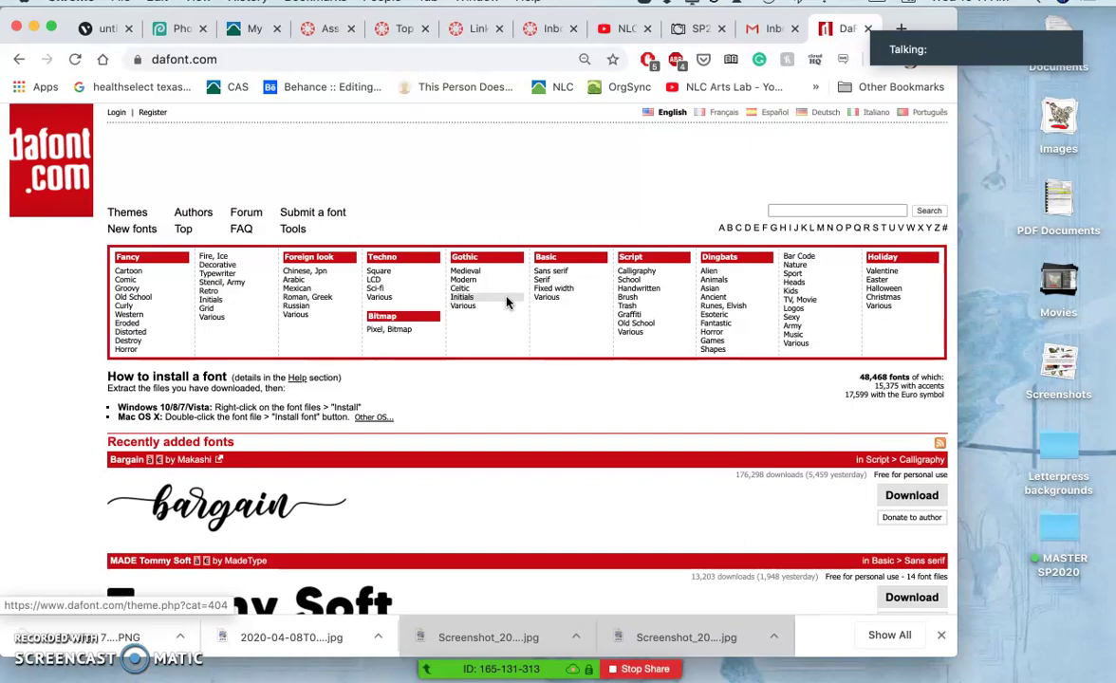
scroll(468, 424, "down", 4)
scroll(468, 427, "down", 5)
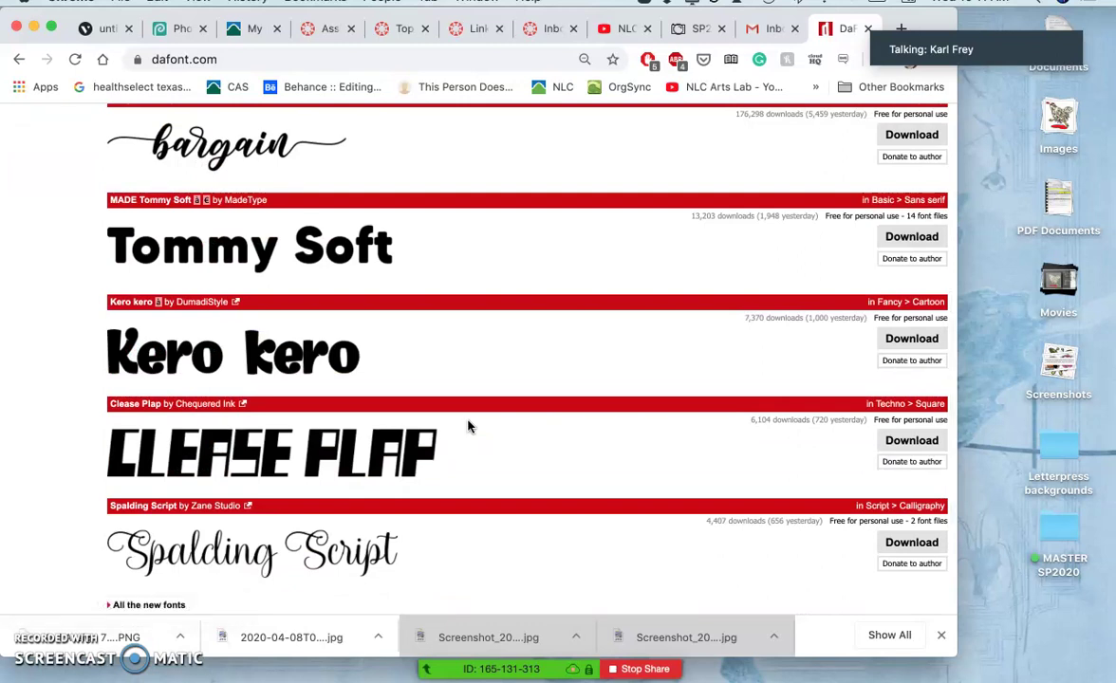
scroll(468, 427, "down", 2)
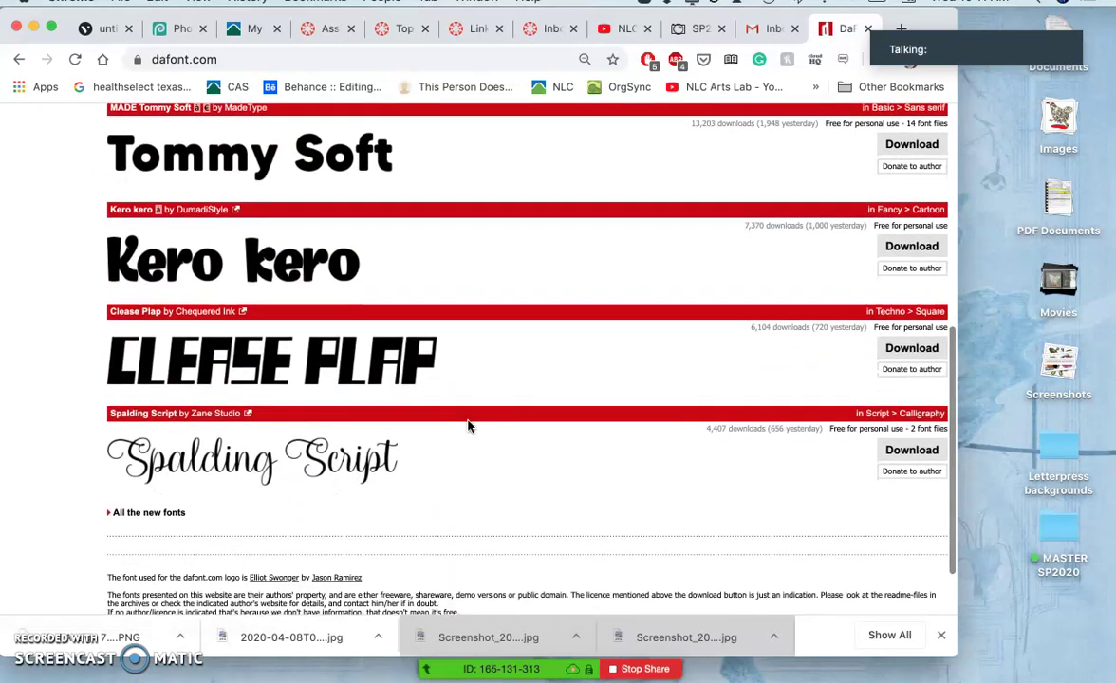
left_click(463, 399)
scroll(463, 399, "up", 2)
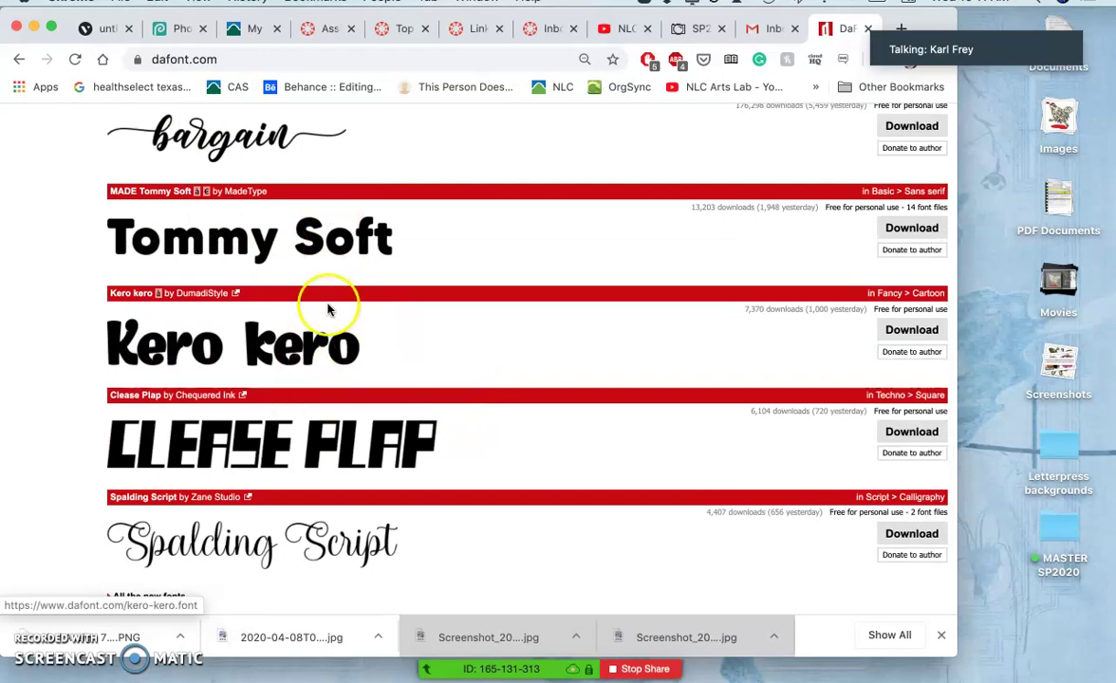
scroll(328, 313, "up", 8)
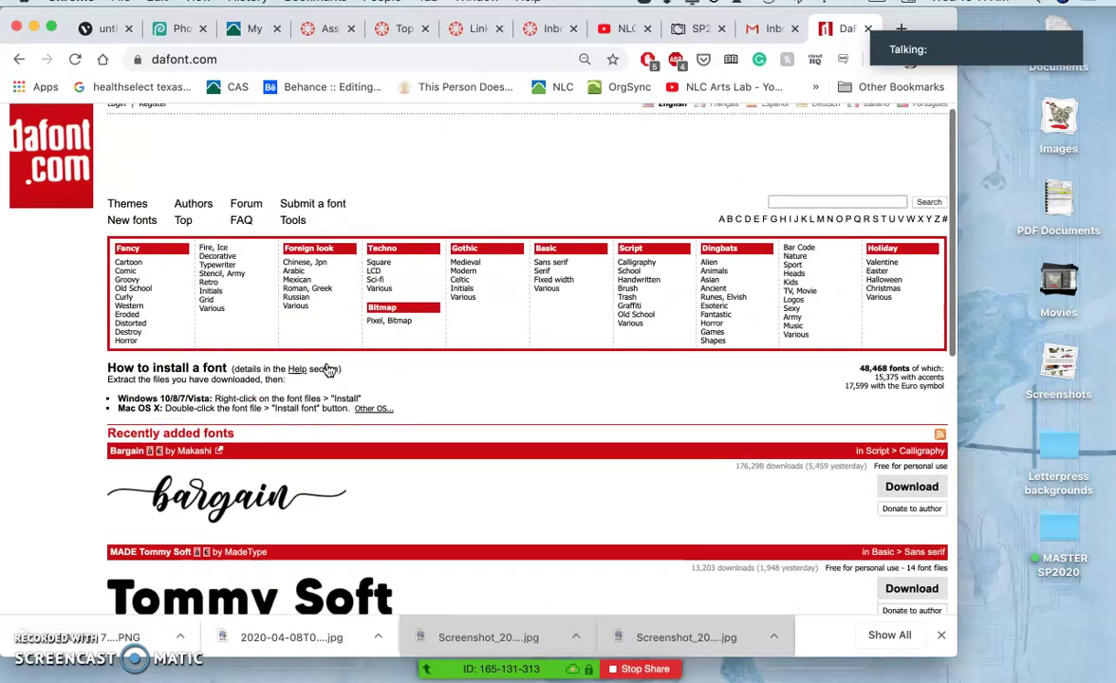
scroll(270, 517, "down", 3)
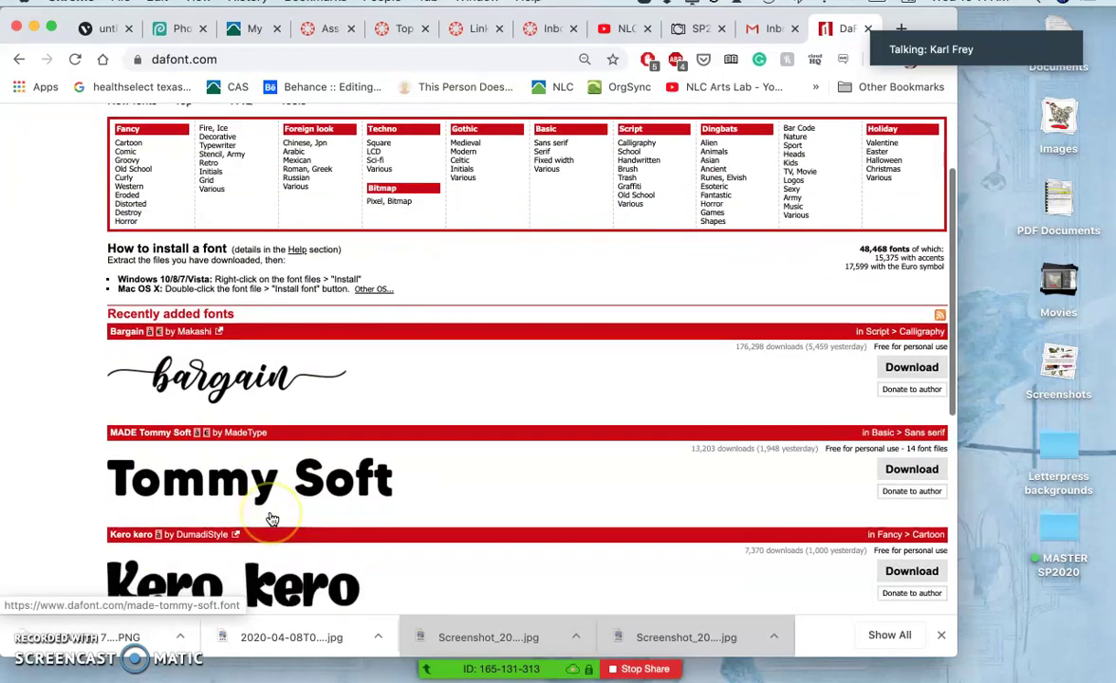
scroll(271, 520, "down", 3)
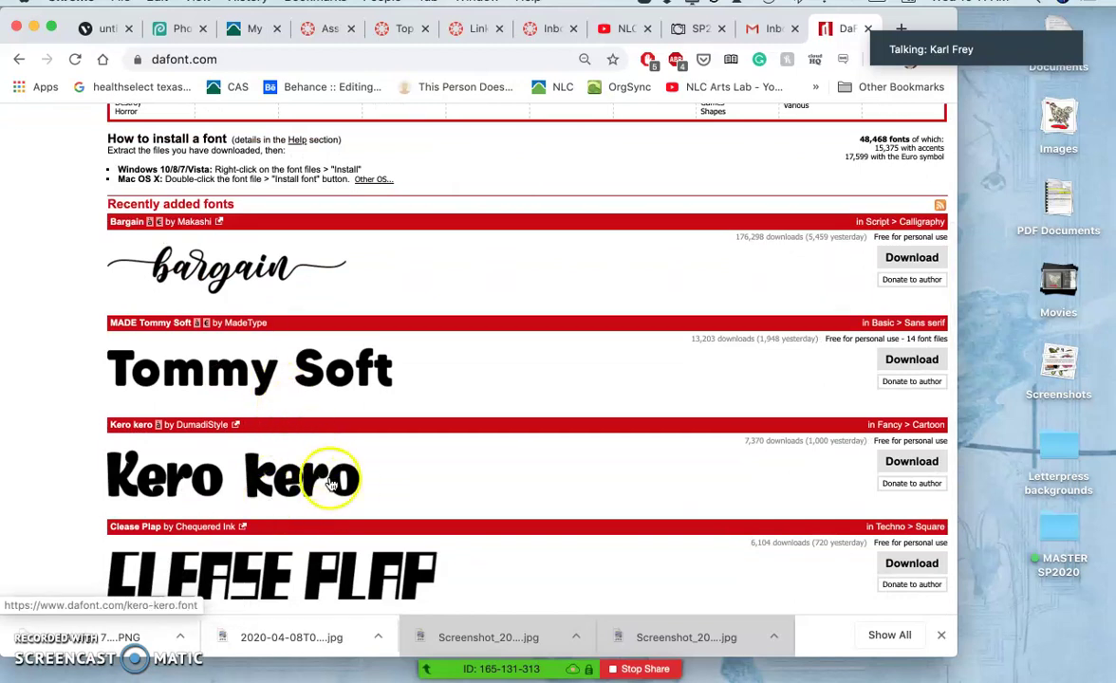
scroll(343, 501, "down", 3)
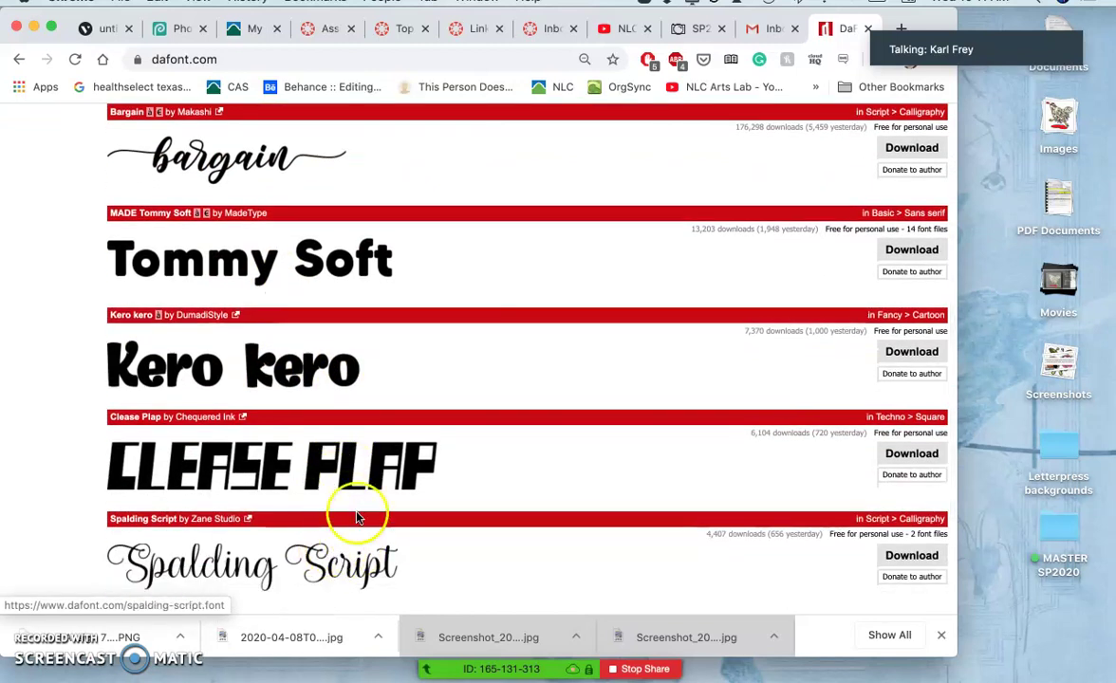
scroll(361, 476, "down", 3)
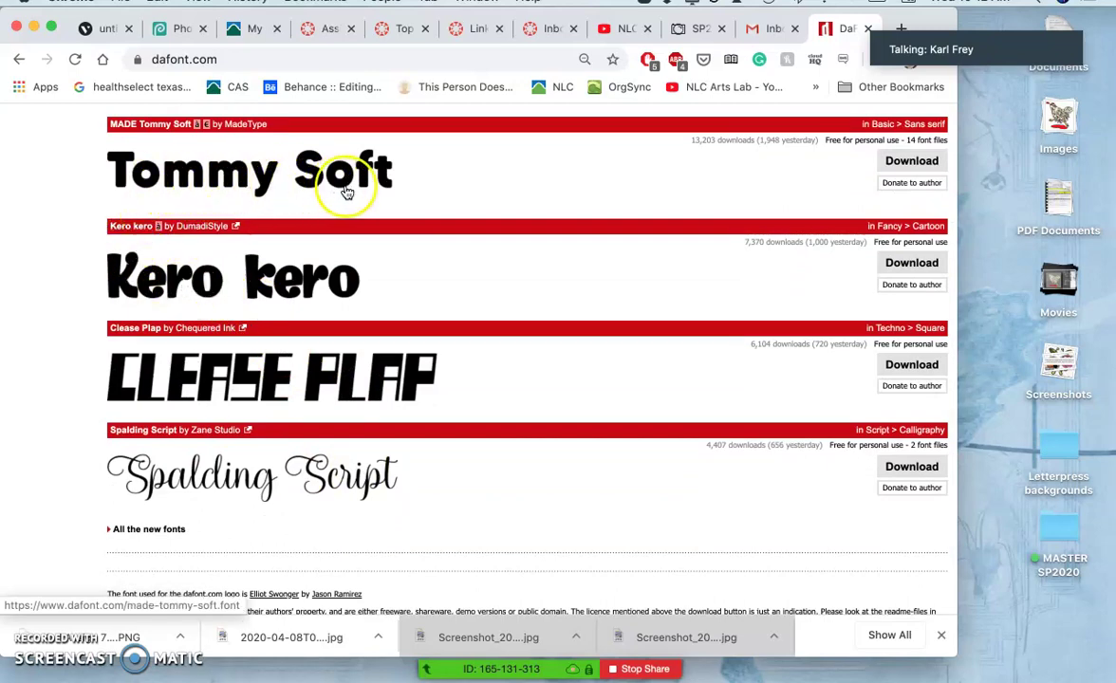
scroll(343, 193, "up", 10)
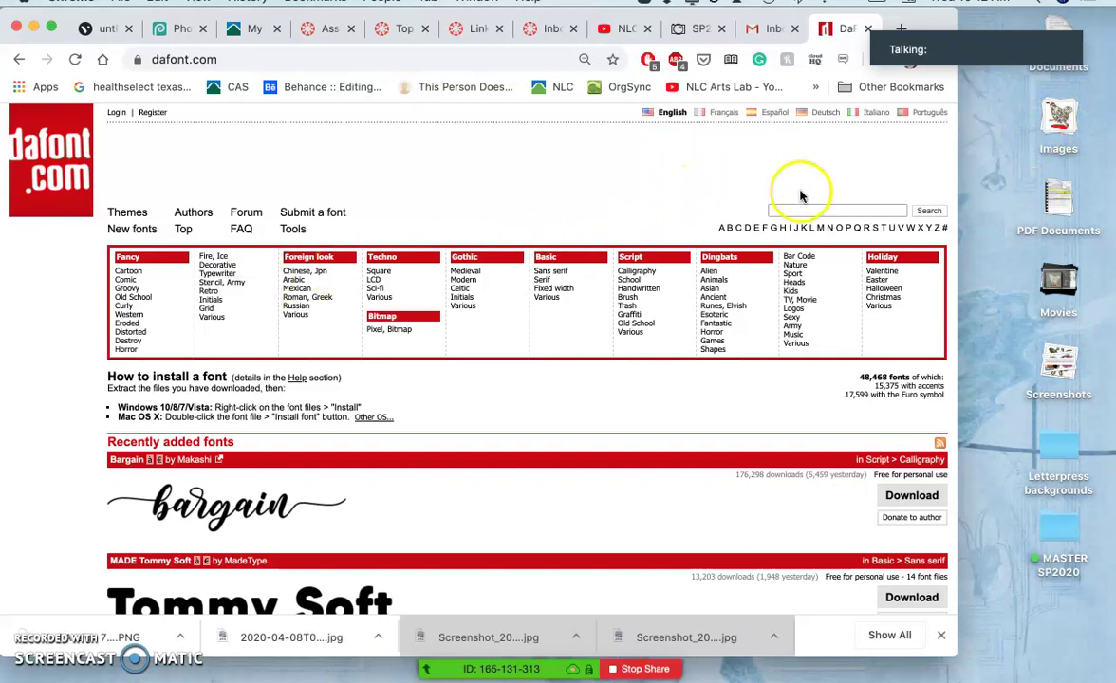
Step: Expand the desktop image stacks and toggle the desktop's stack grouping off and back on
double_click(1058, 116)
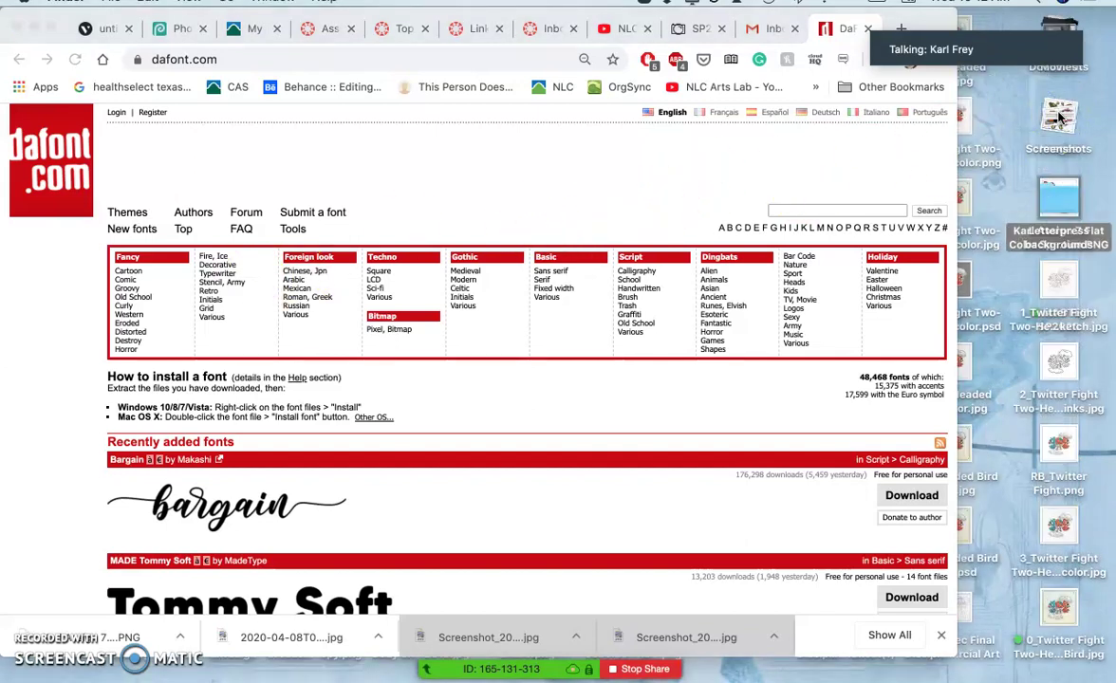
double_click(1058, 122)
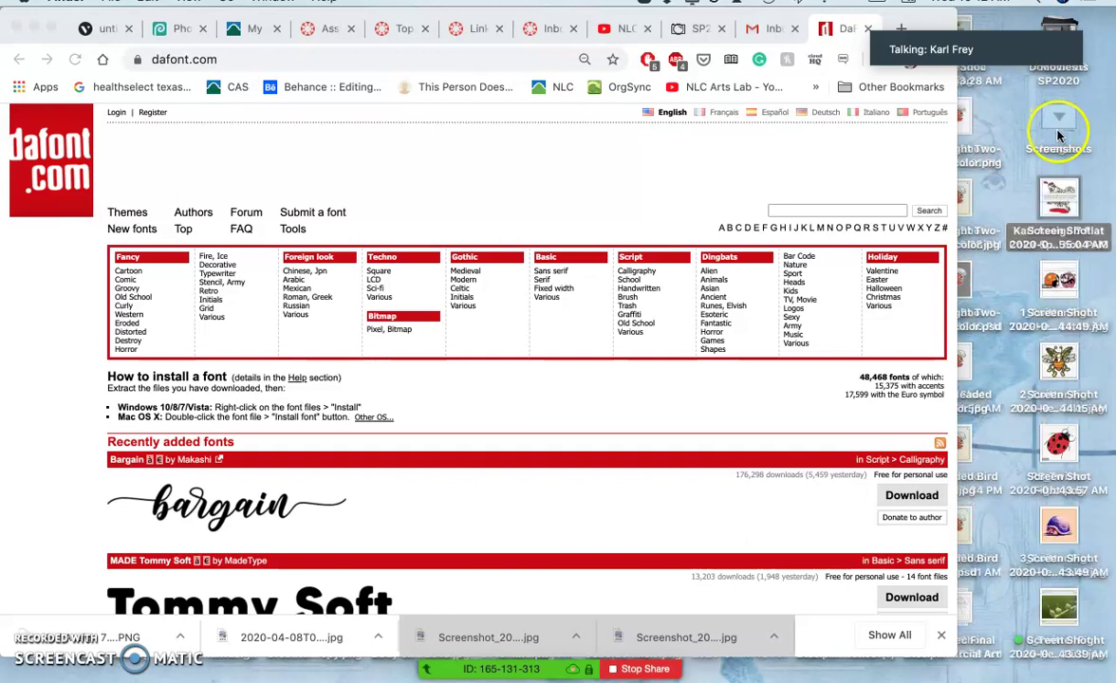
double_click(1060, 196)
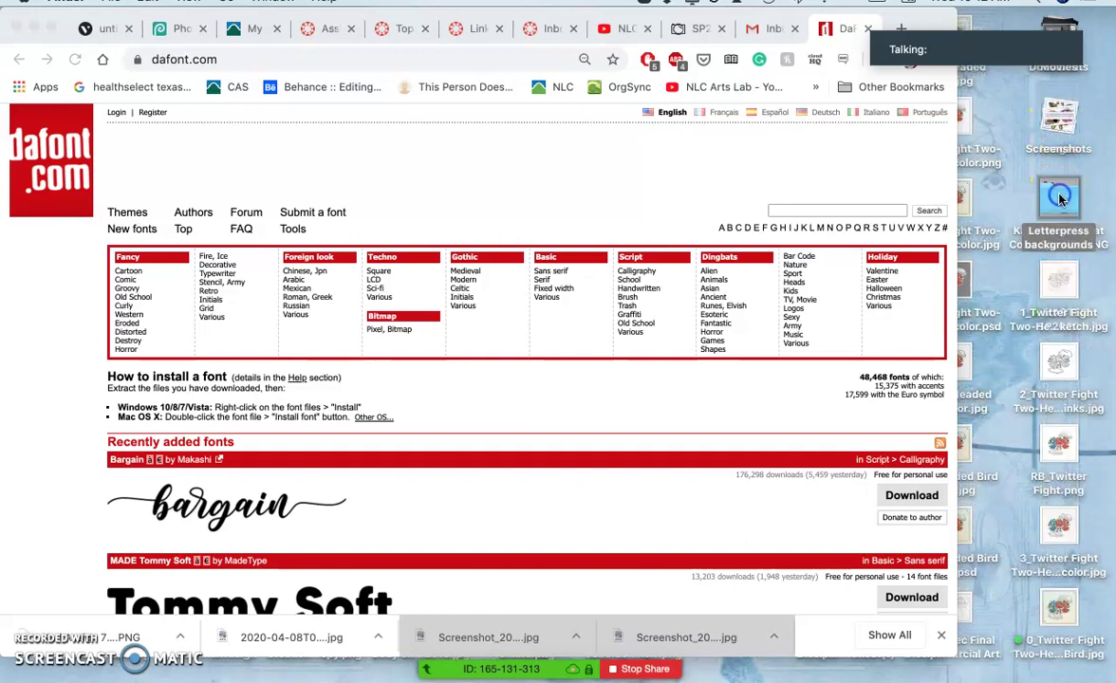
left_click(190, 3)
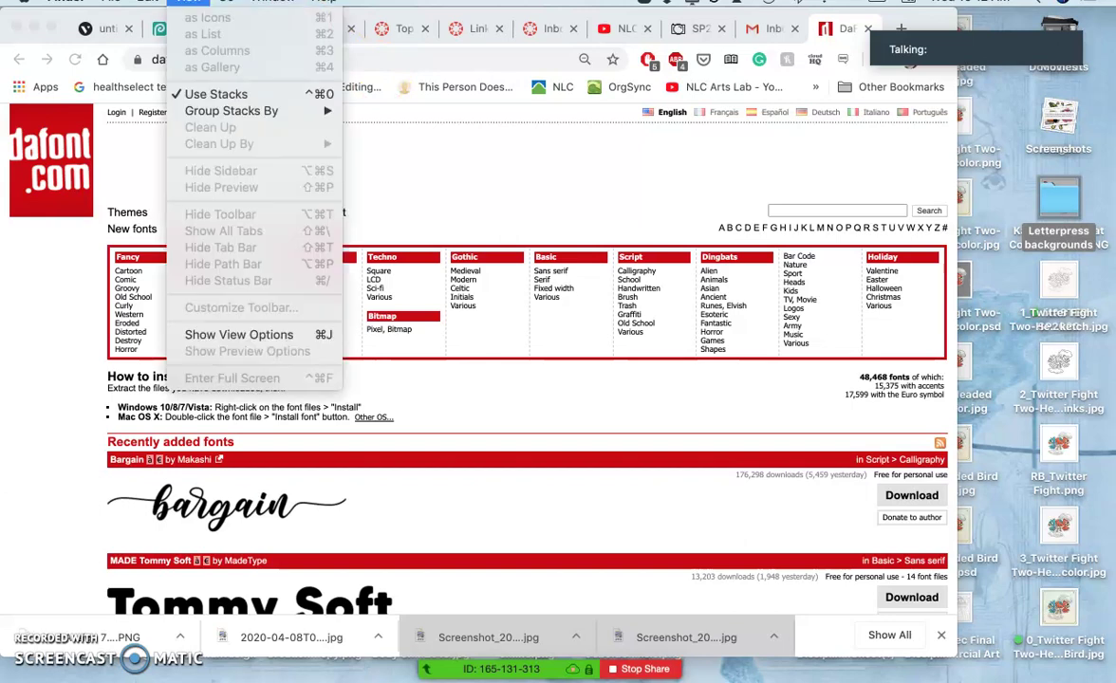
left_click(199, 96)
left_click(190, 3)
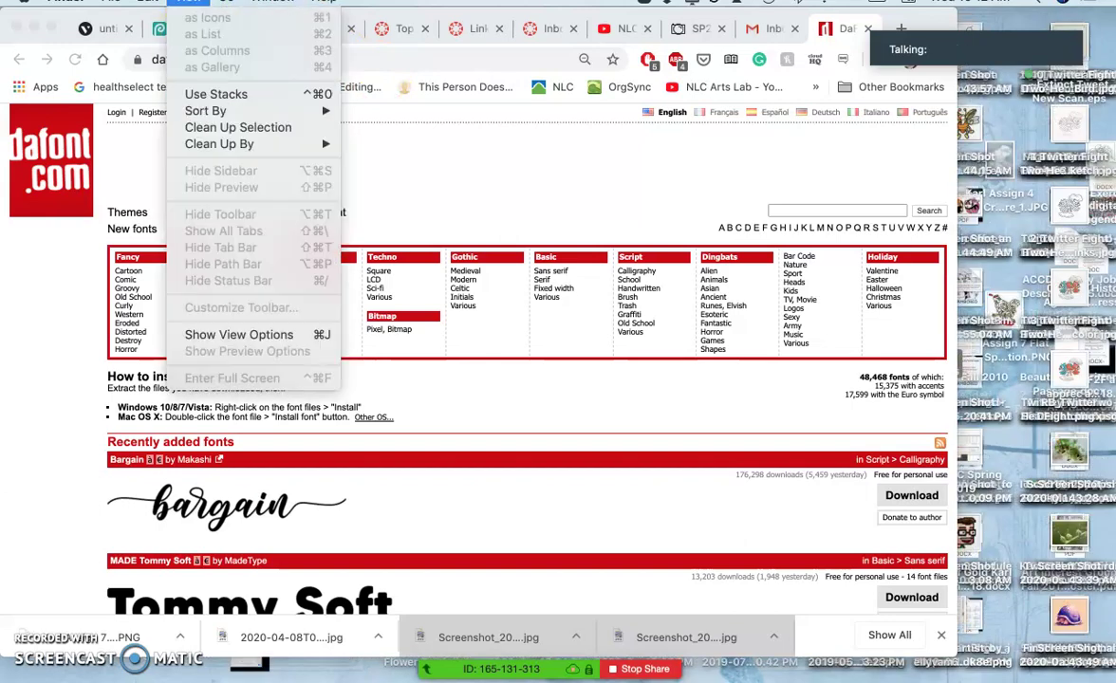
left_click(200, 94)
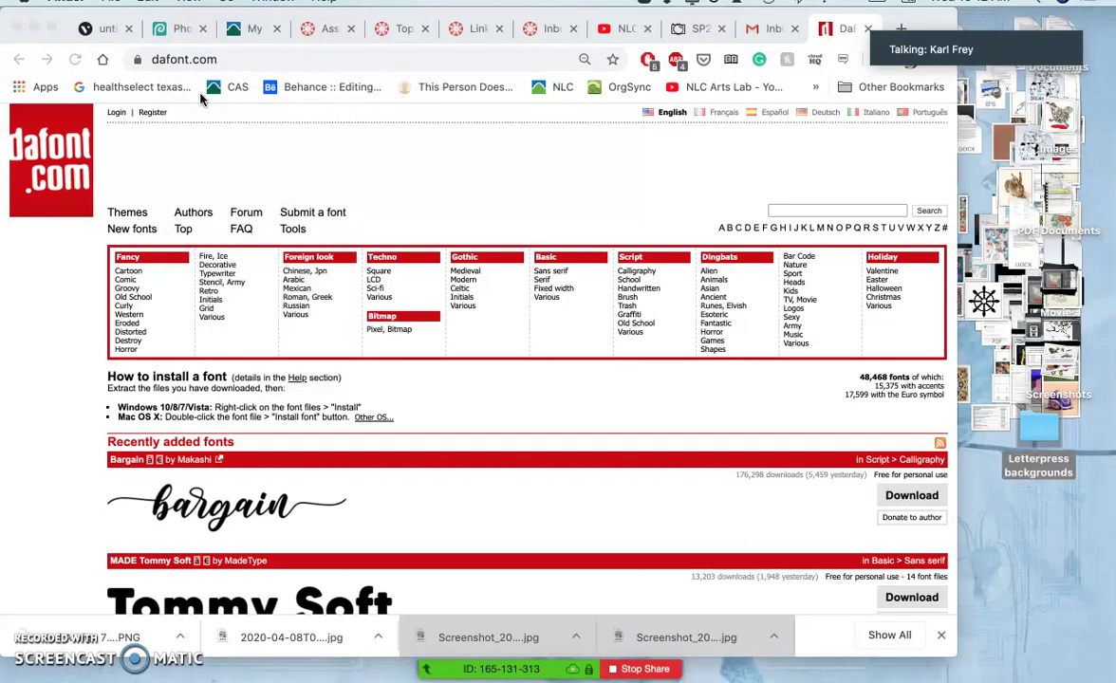
Step: Open the Desktop chicken PNG with Adobe Photoshop CC and minimize Finder
double_click(1054, 452)
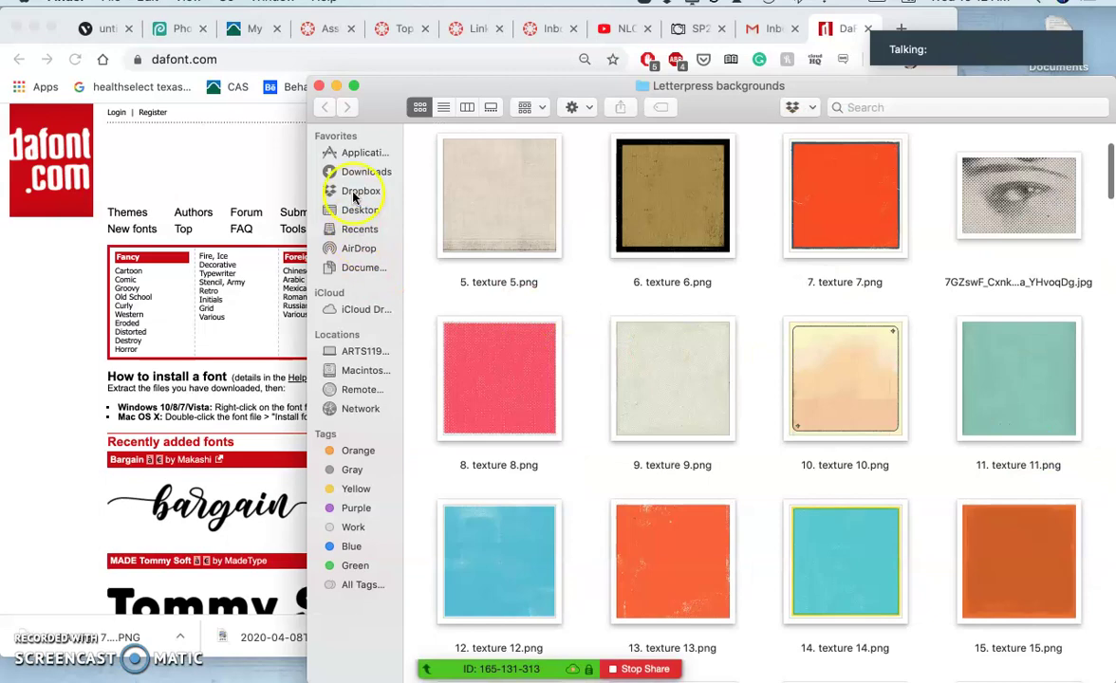
left_click(357, 211)
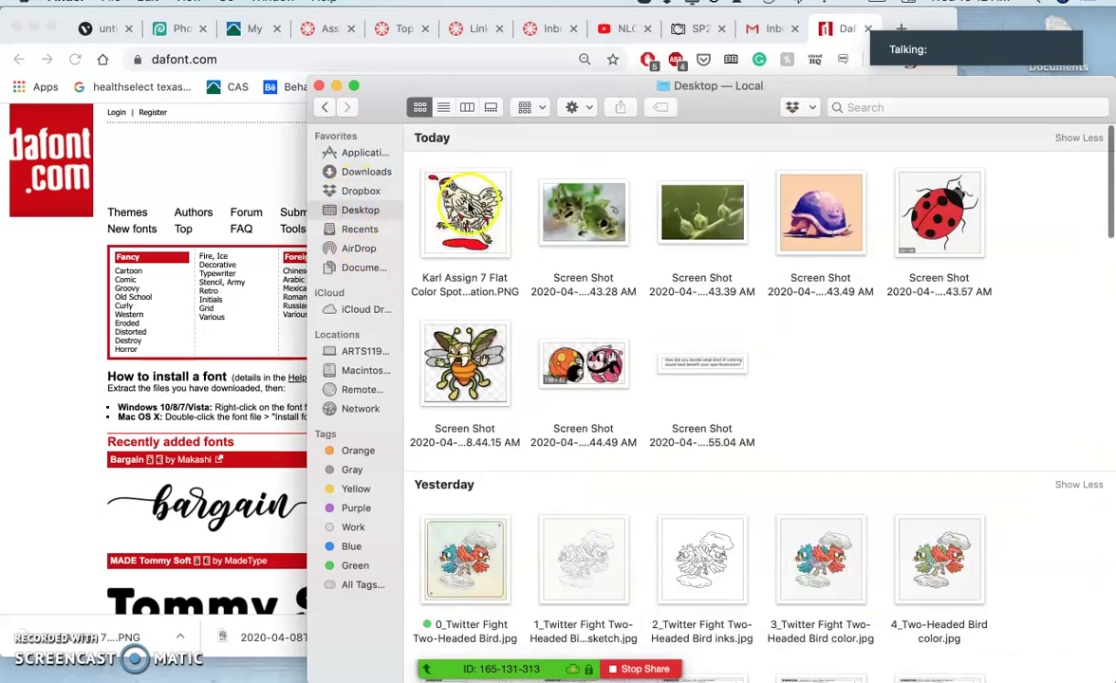
right_click(468, 209)
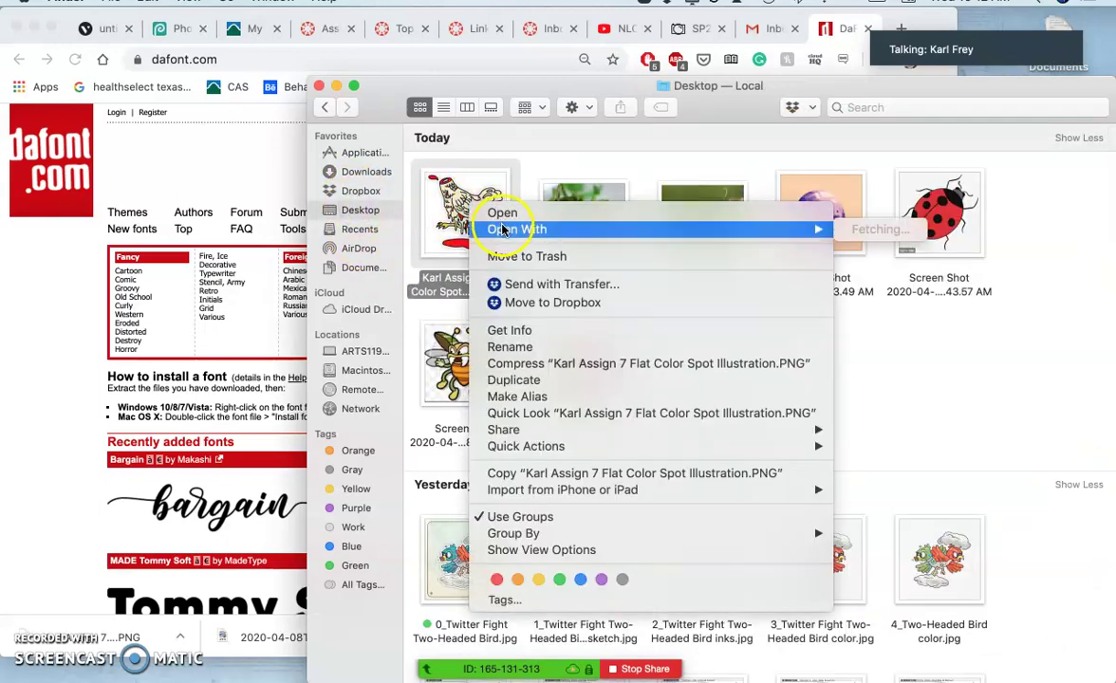
mouse_move(495, 229)
left_click(940, 279)
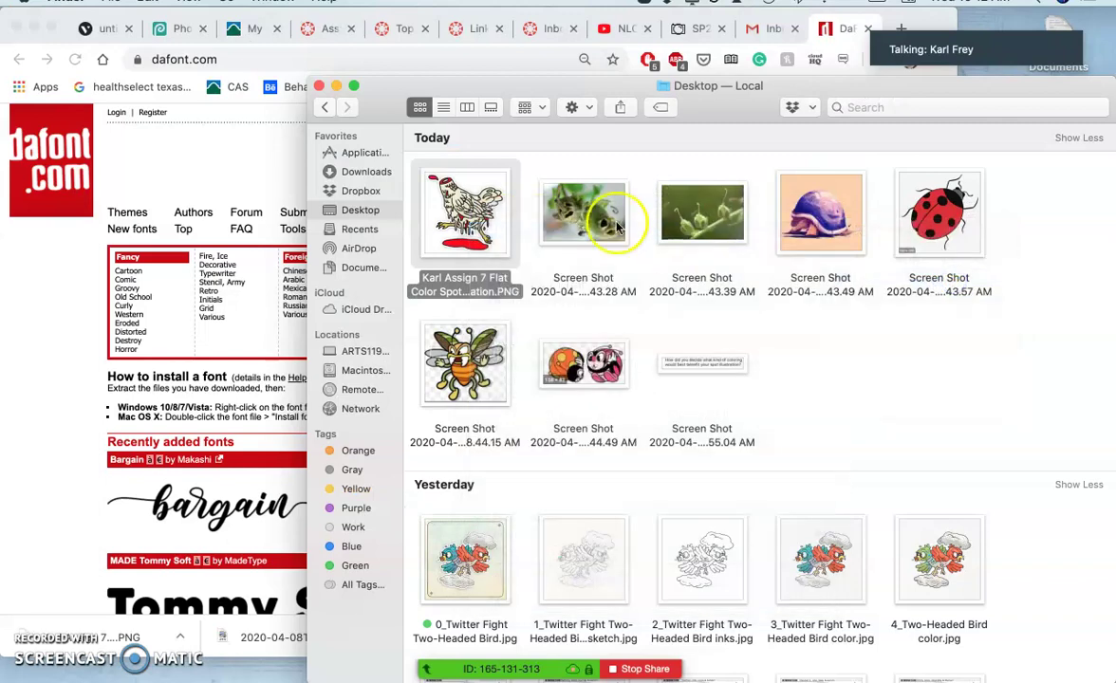
left_click(337, 87)
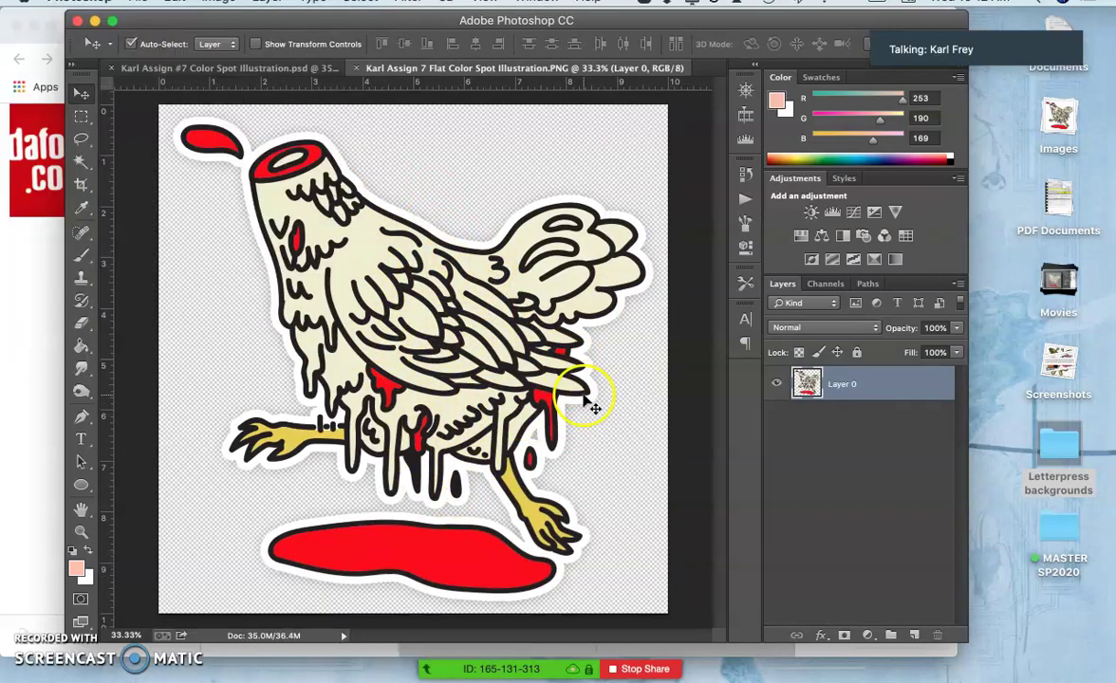
Step: Check the chicken's Image Size without changing it, zoom out, and bring up Canvas Size
left_click(218, 1)
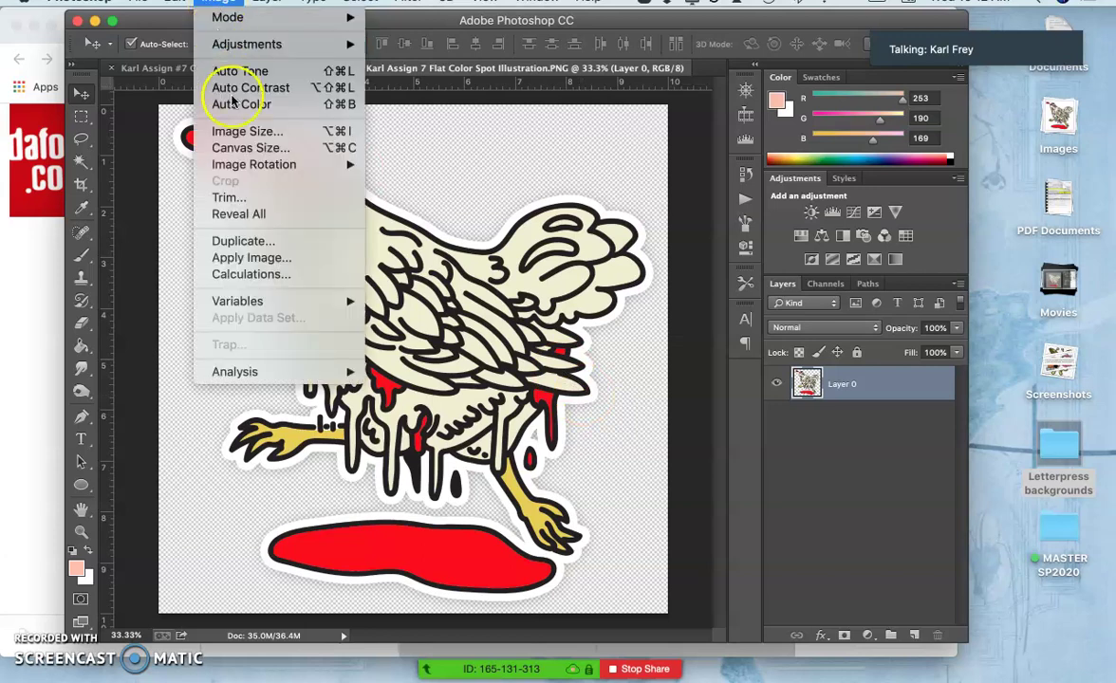
left_click(237, 133)
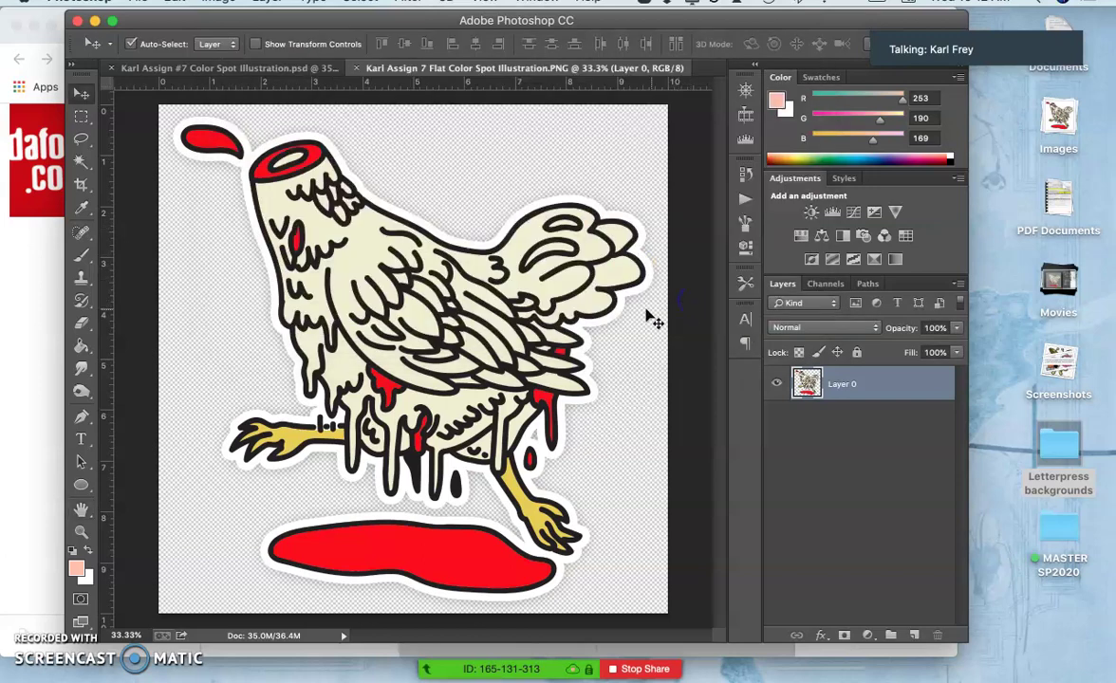
left_click(687, 303)
key("super+minus")
key("super+minus")
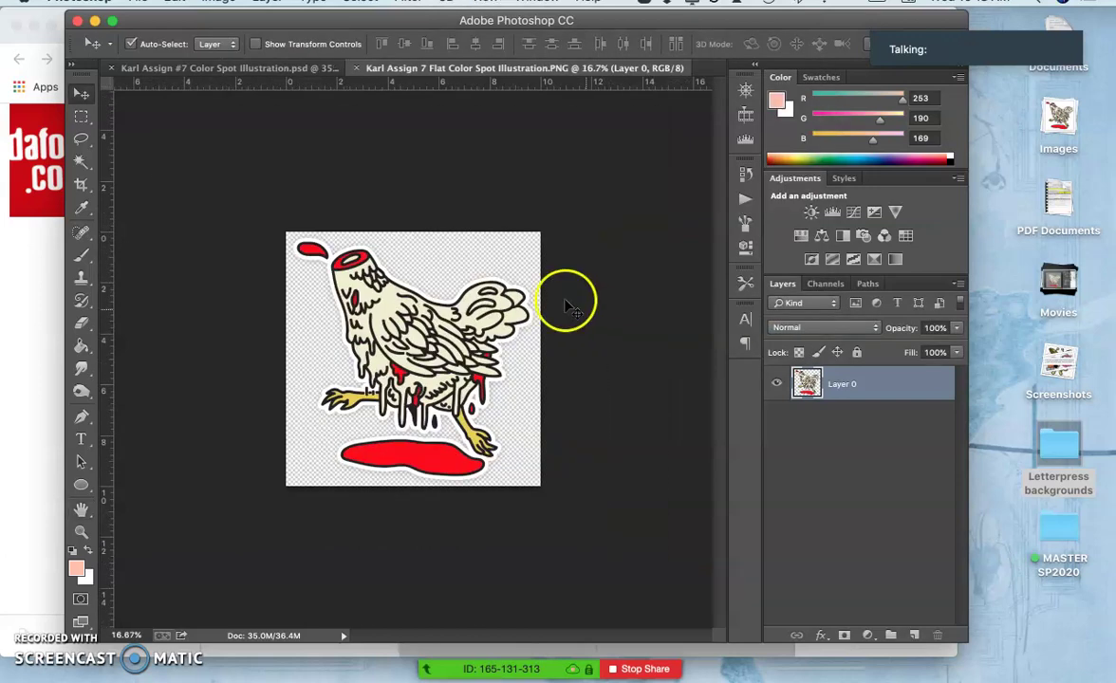
left_click(219, 2)
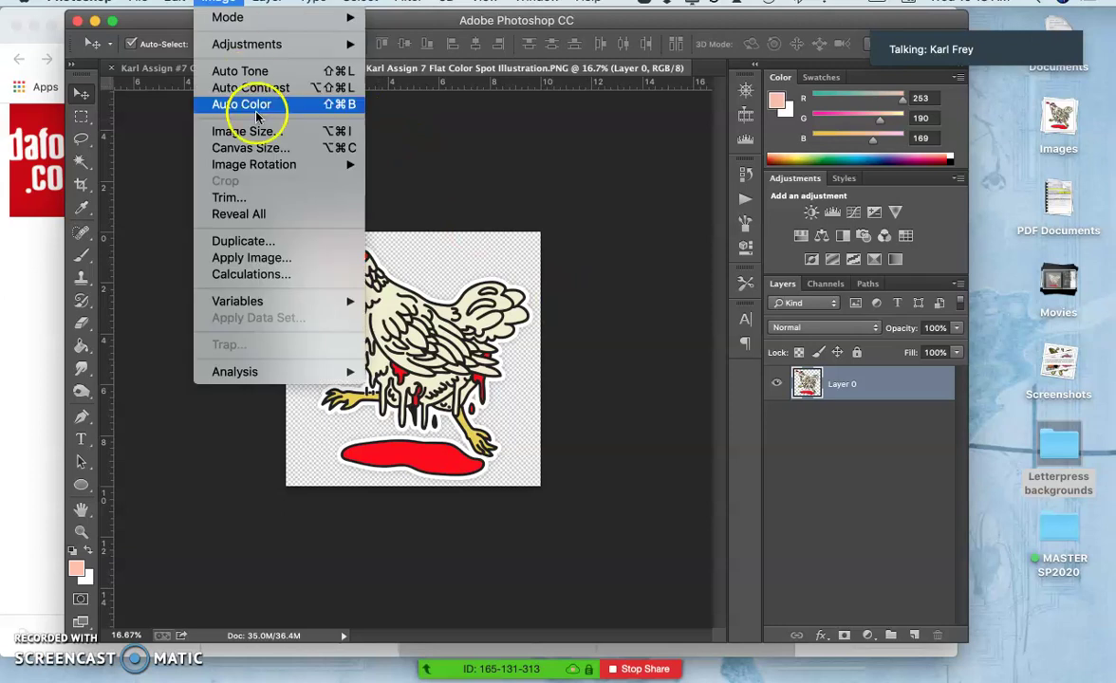
left_click(267, 152)
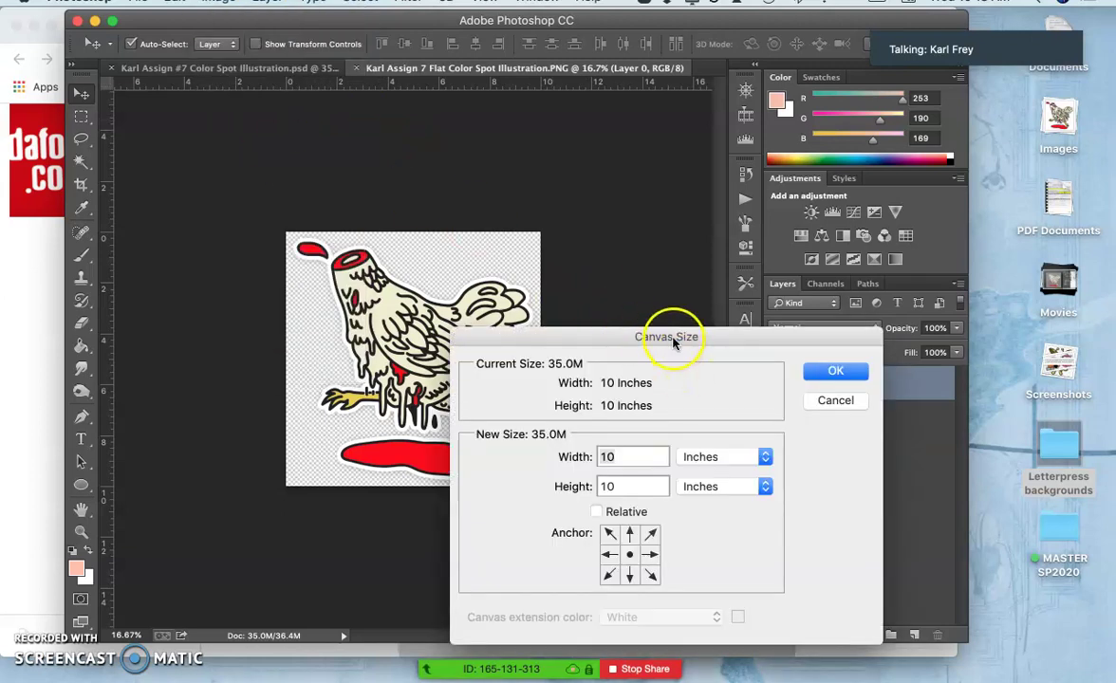
Step: Enlarge the canvas from 10 × 10 to 16 × 20 inches, keeping the chicken centred
left_click_drag(674, 344, 748, 357)
left_click(734, 472)
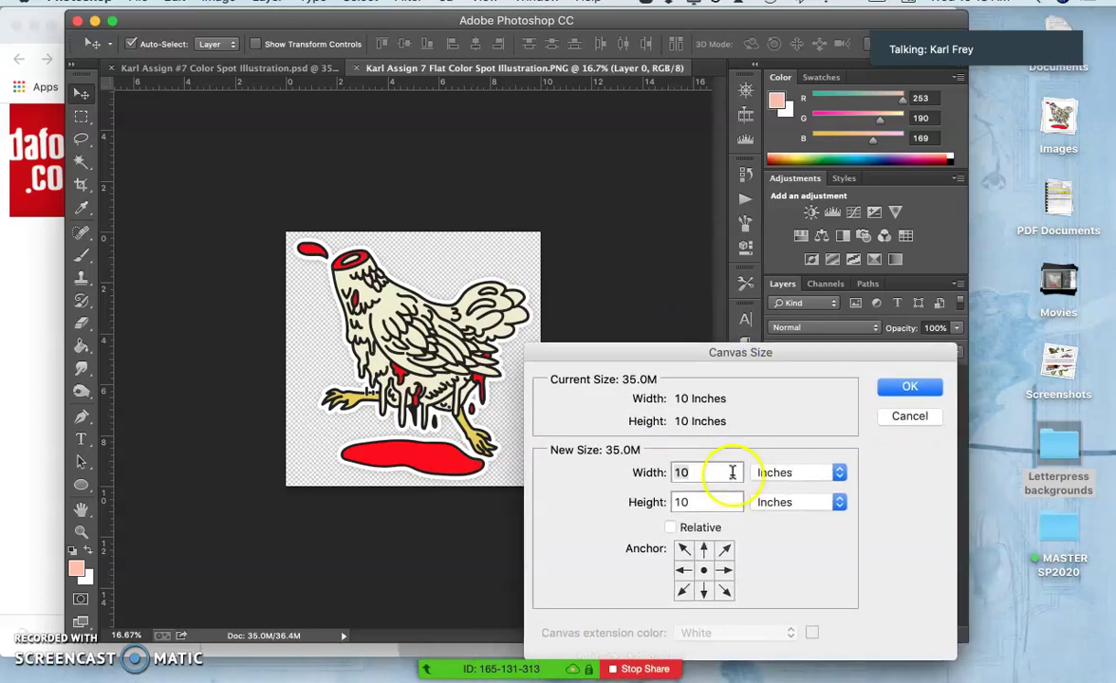
double_click(683, 473)
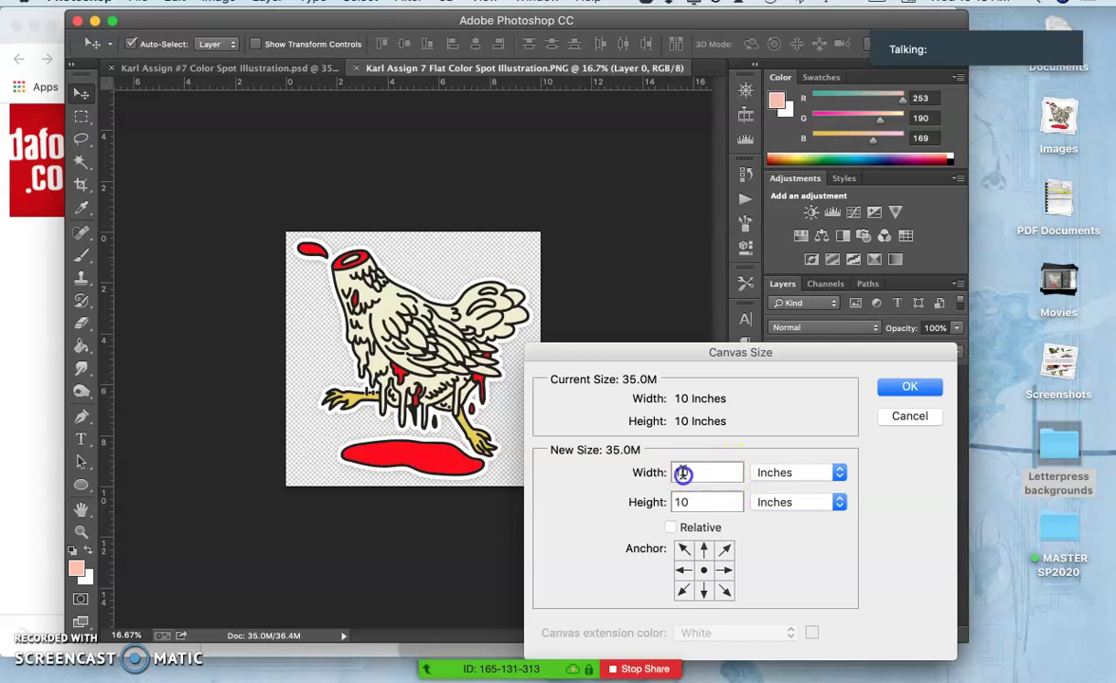
left_click_drag(671, 474, 689, 493)
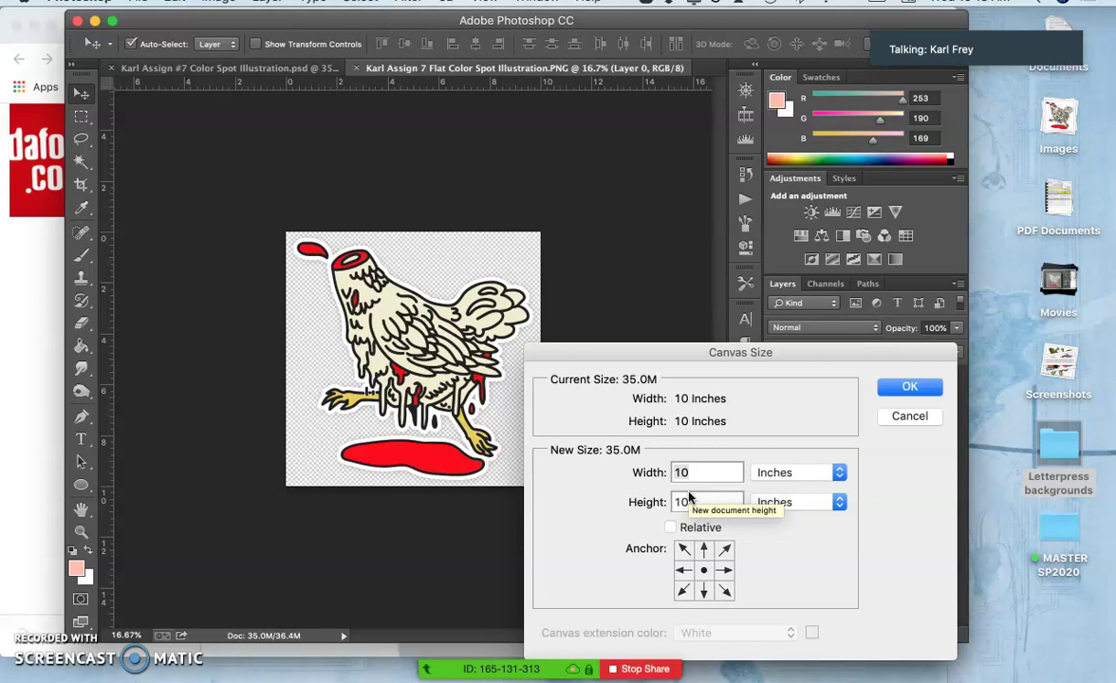
type("1")
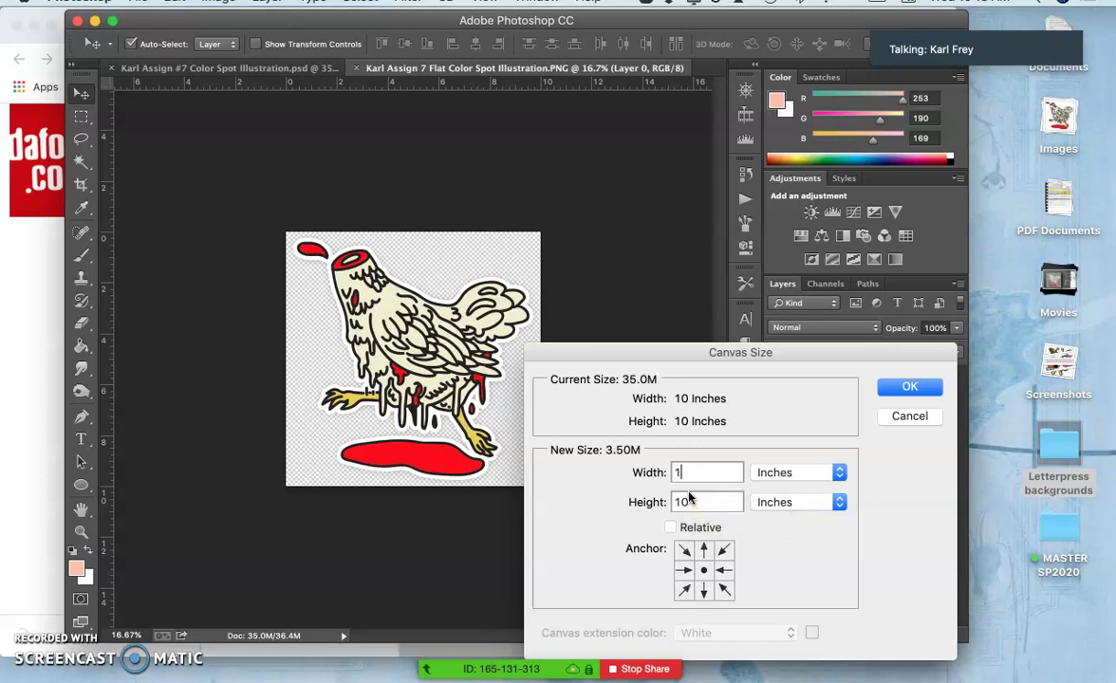
type("6")
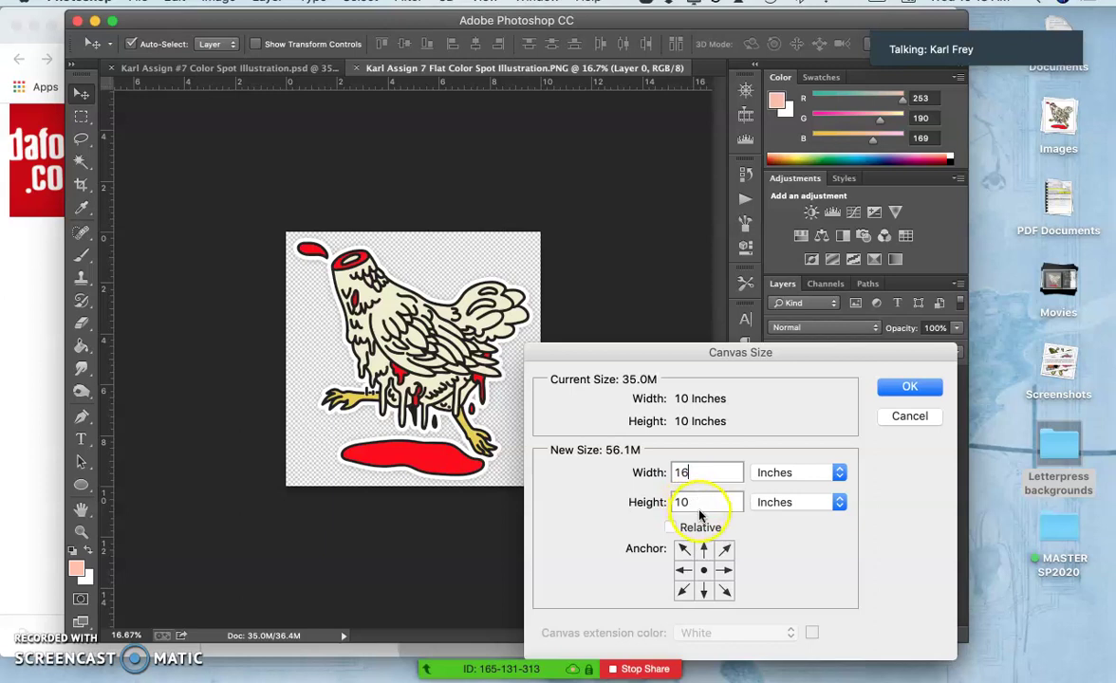
left_click_drag(705, 500, 669, 500)
type("20")
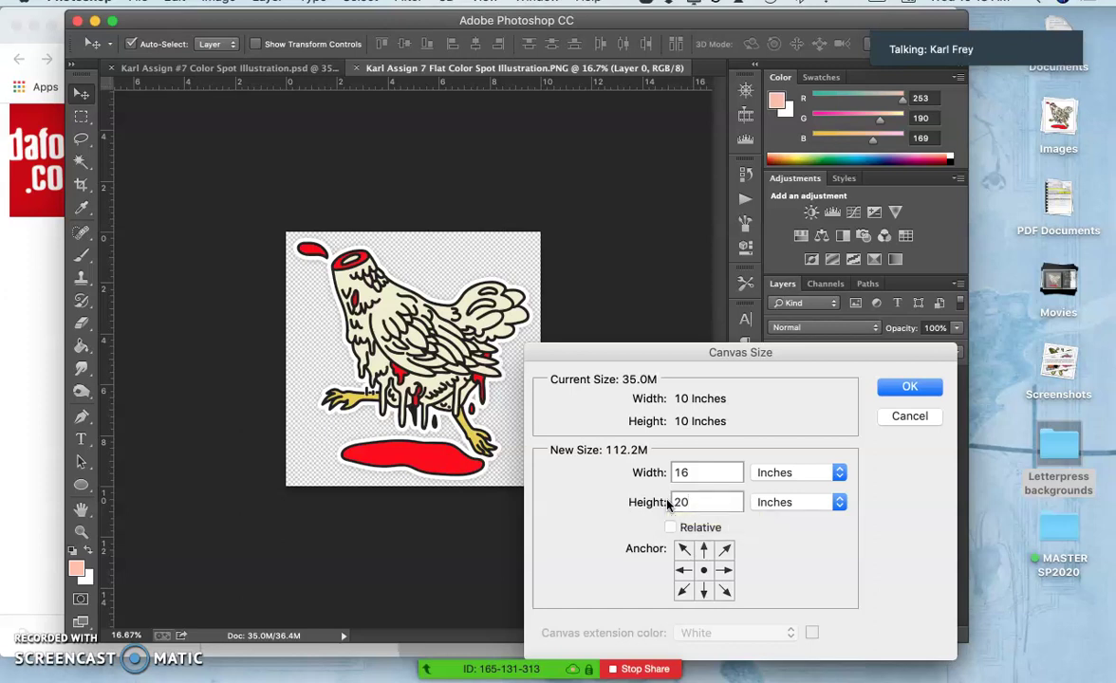
left_click(925, 395)
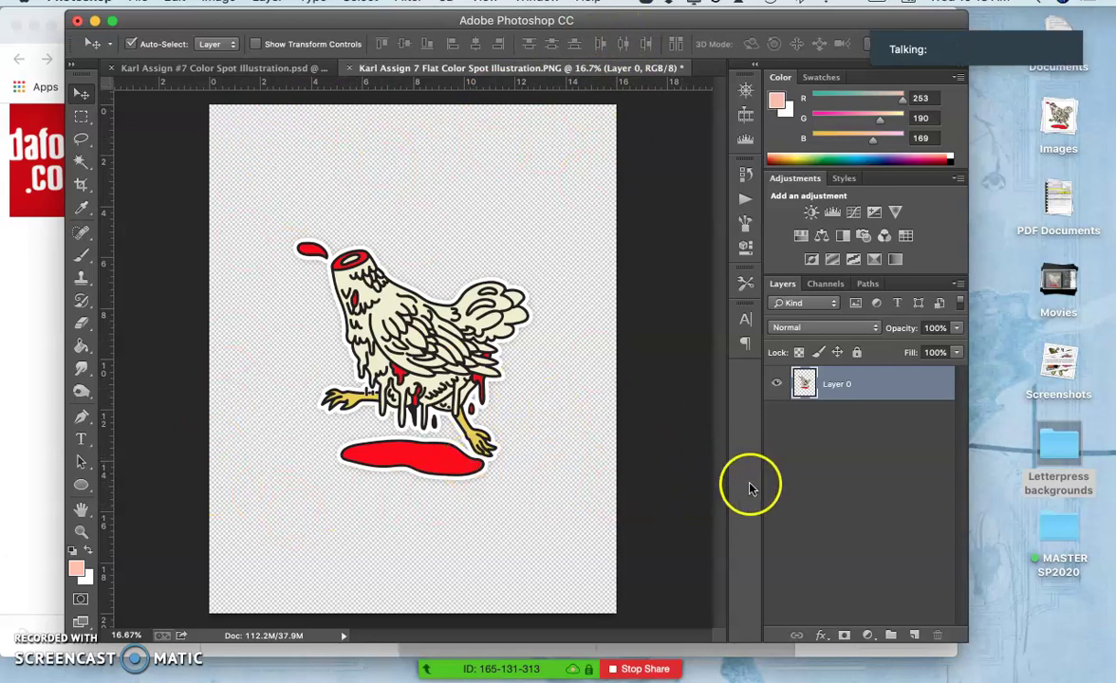
Step: Add an empty Layer 1, lock the chicken Layer 0, and reset to default colours with the Brush tool
left_click(914, 635)
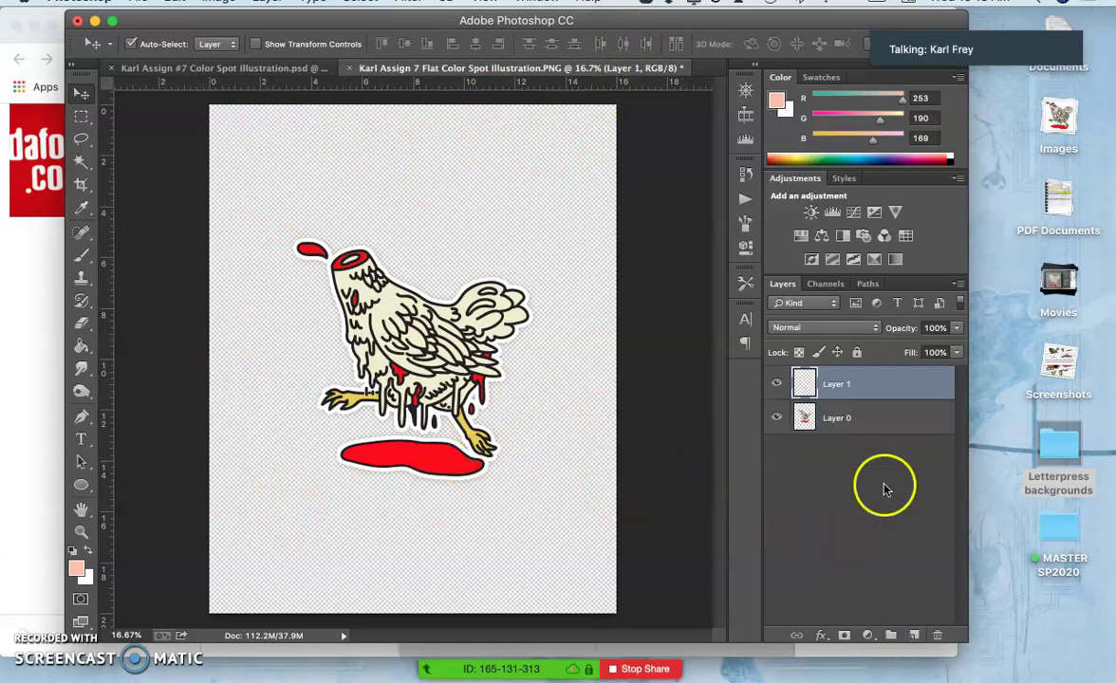
left_click(877, 418)
left_click(857, 353)
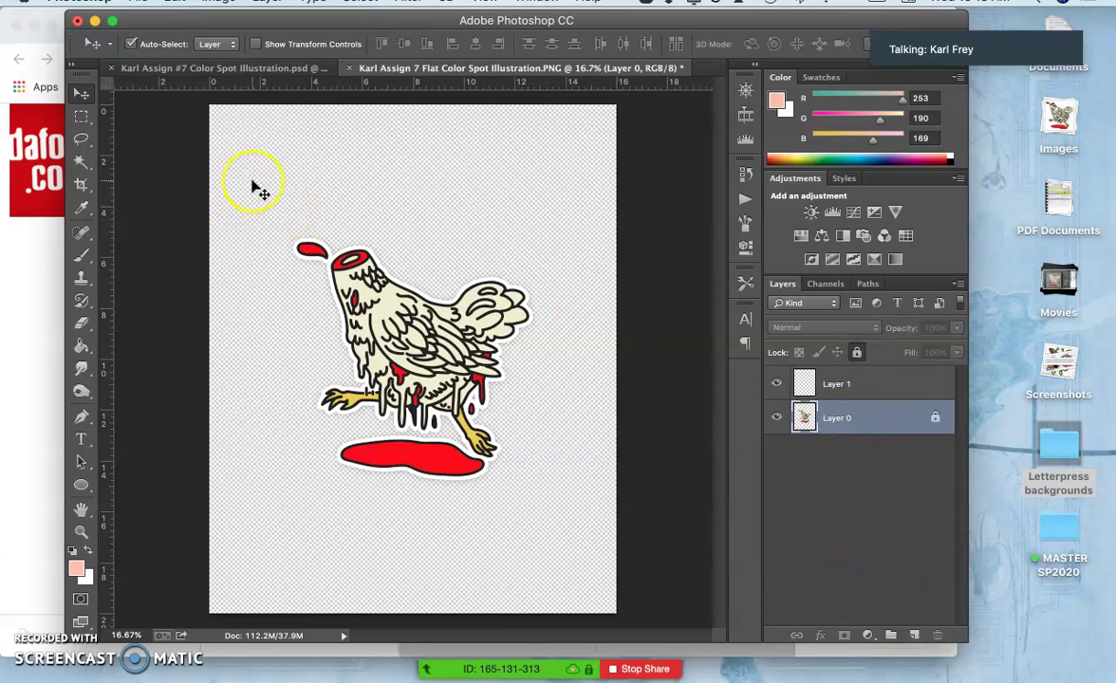
left_click(81, 255)
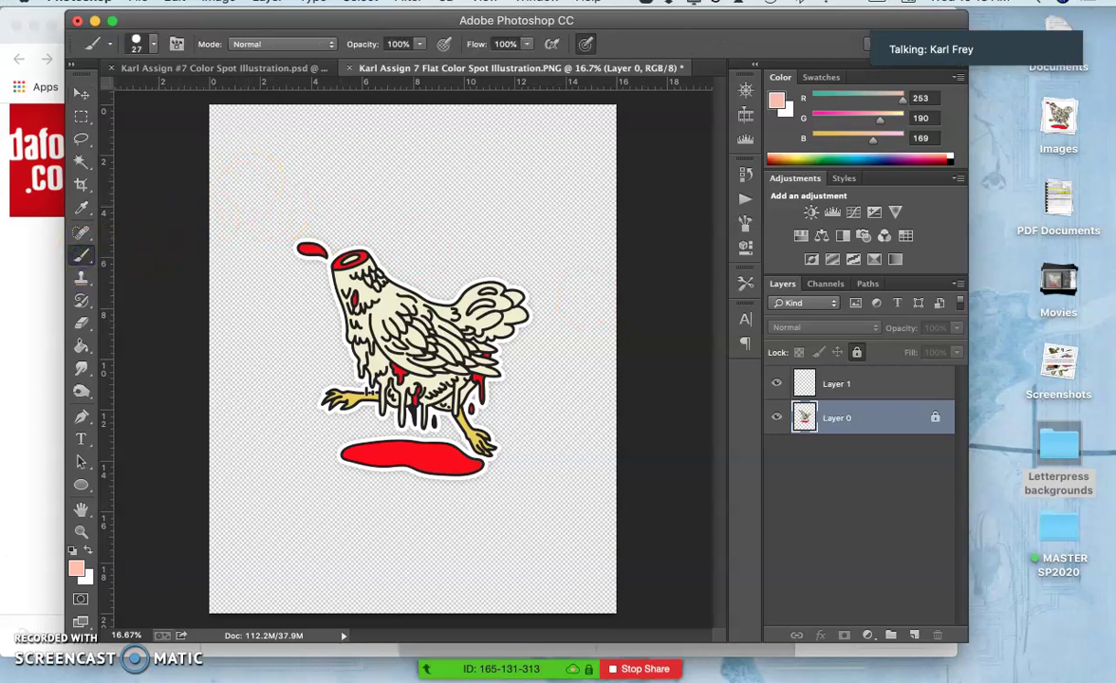
left_click(74, 550)
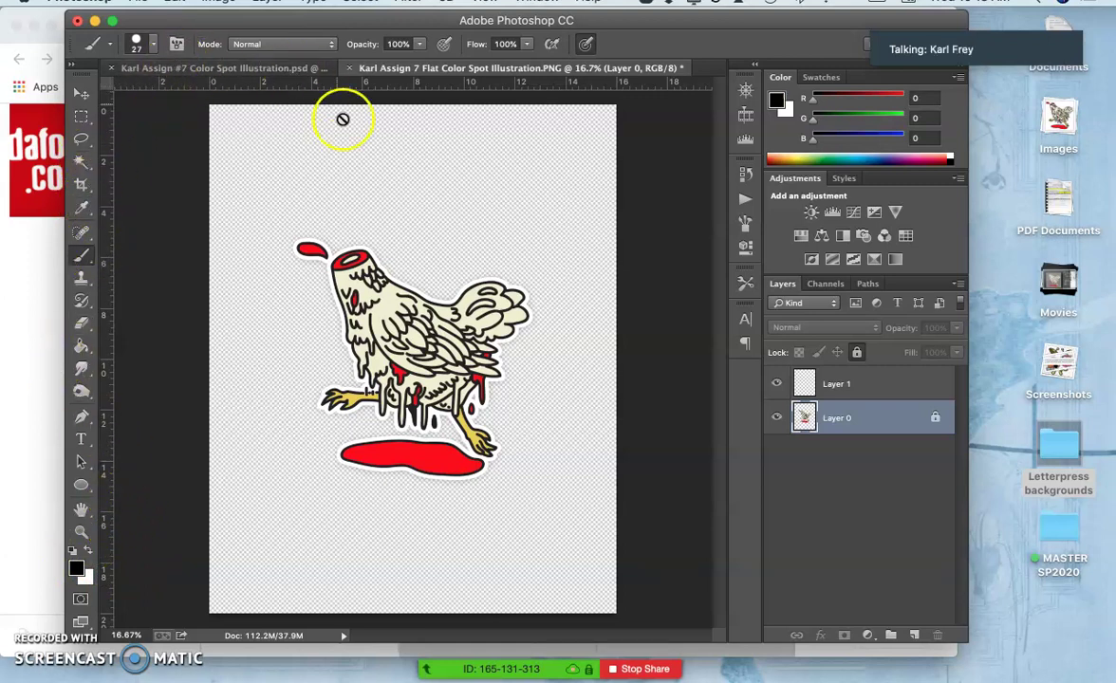
left_click(839, 385)
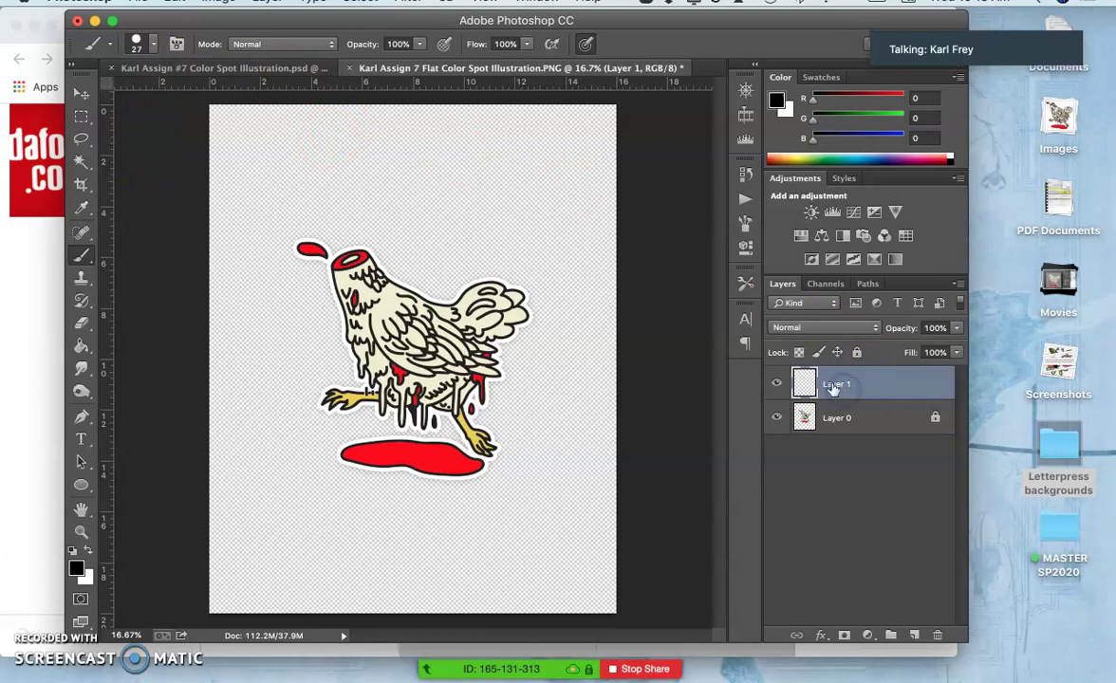
Step: Set the foreground colour to a light sky blue (98, 167, 207)
left_click(77, 568)
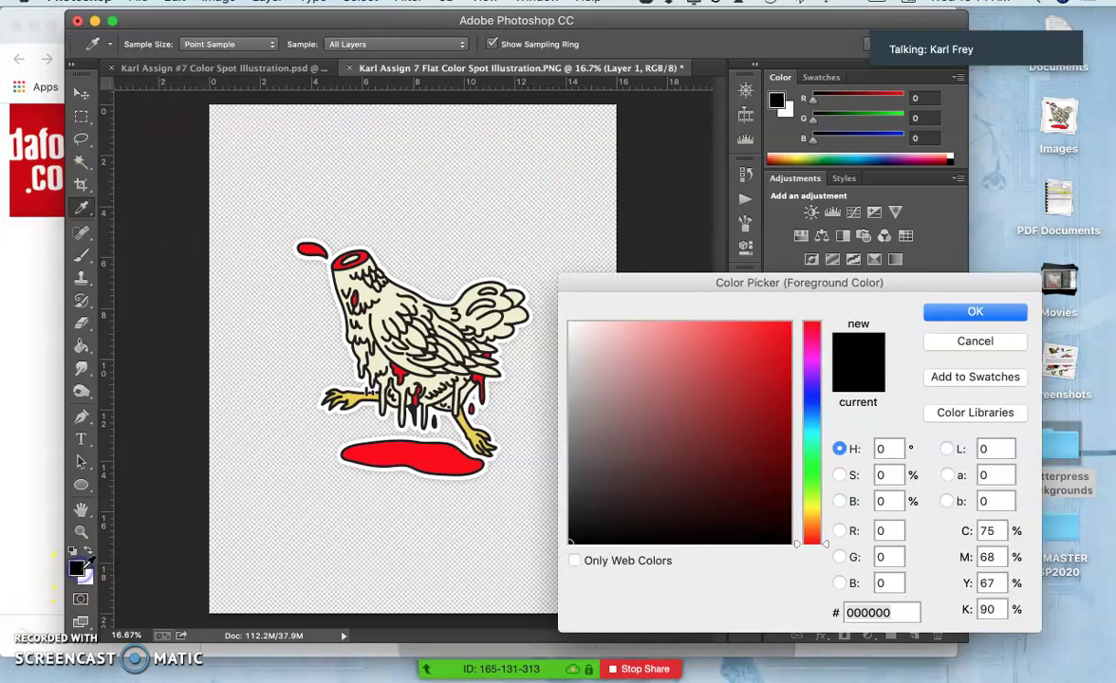
left_click(812, 435)
left_click(666, 405)
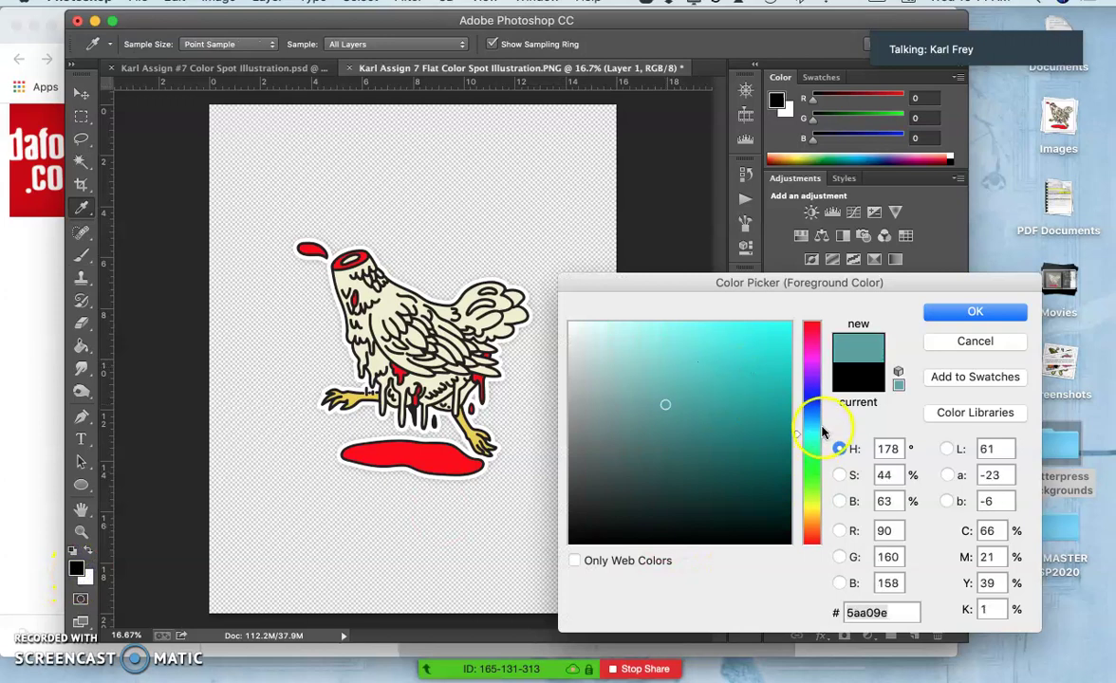
left_click(813, 422)
left_click_drag(686, 361, 685, 364)
left_click(990, 324)
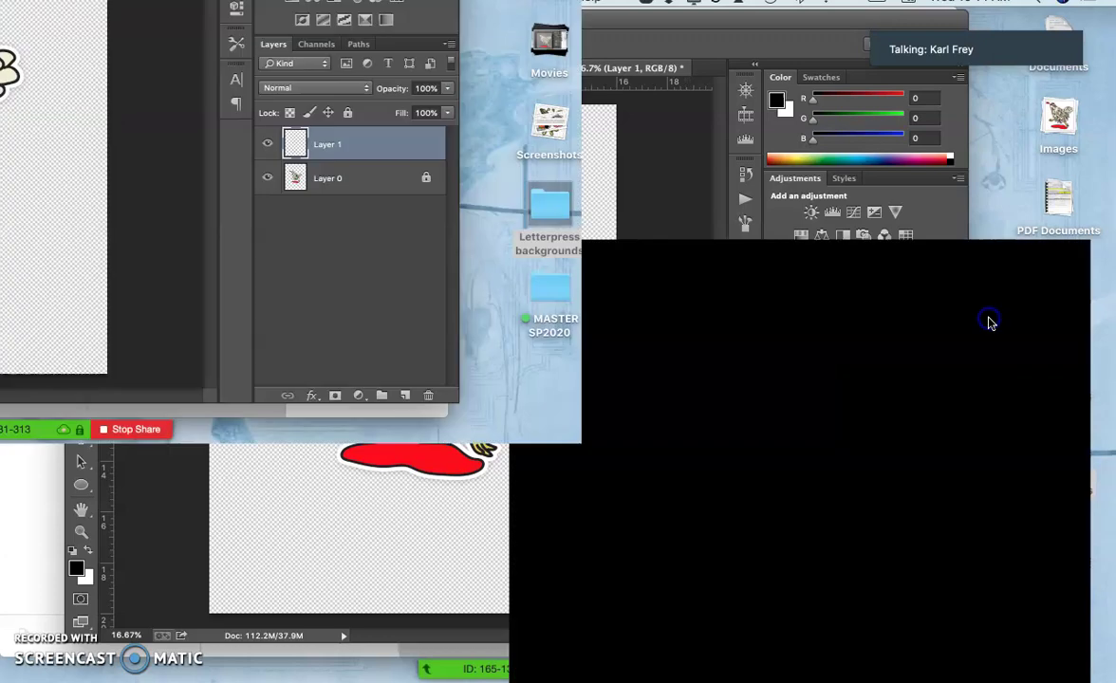
key("b")
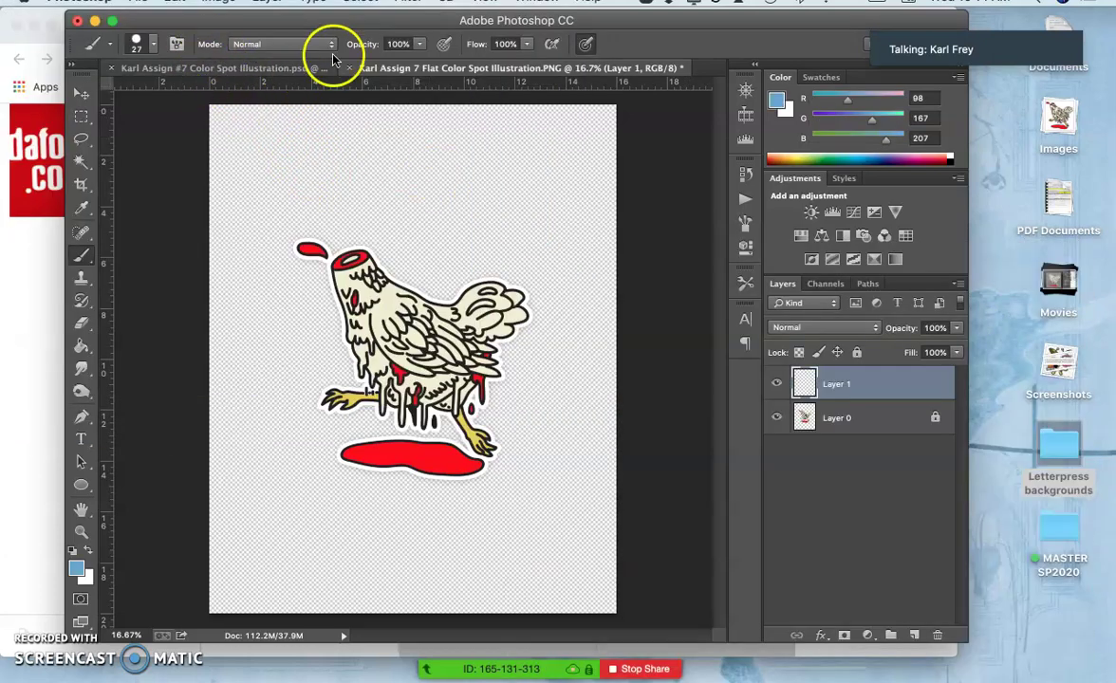
Step: Set the brush size to 47 px
left_click(155, 46)
left_click_drag(176, 97, 188, 95)
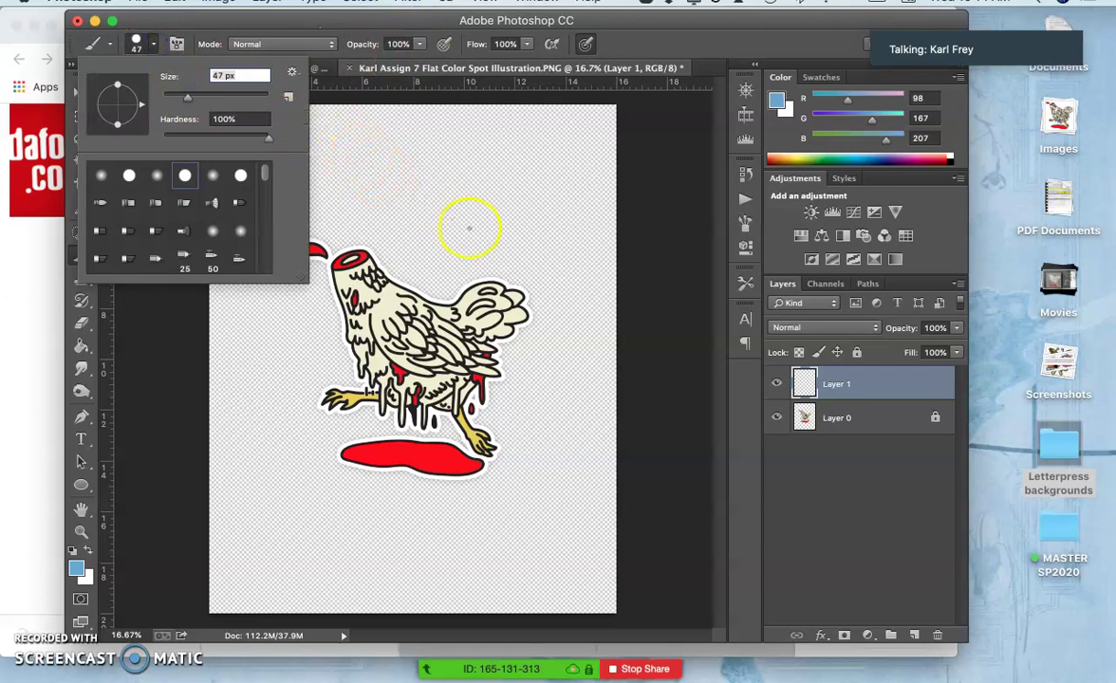
left_click(673, 259)
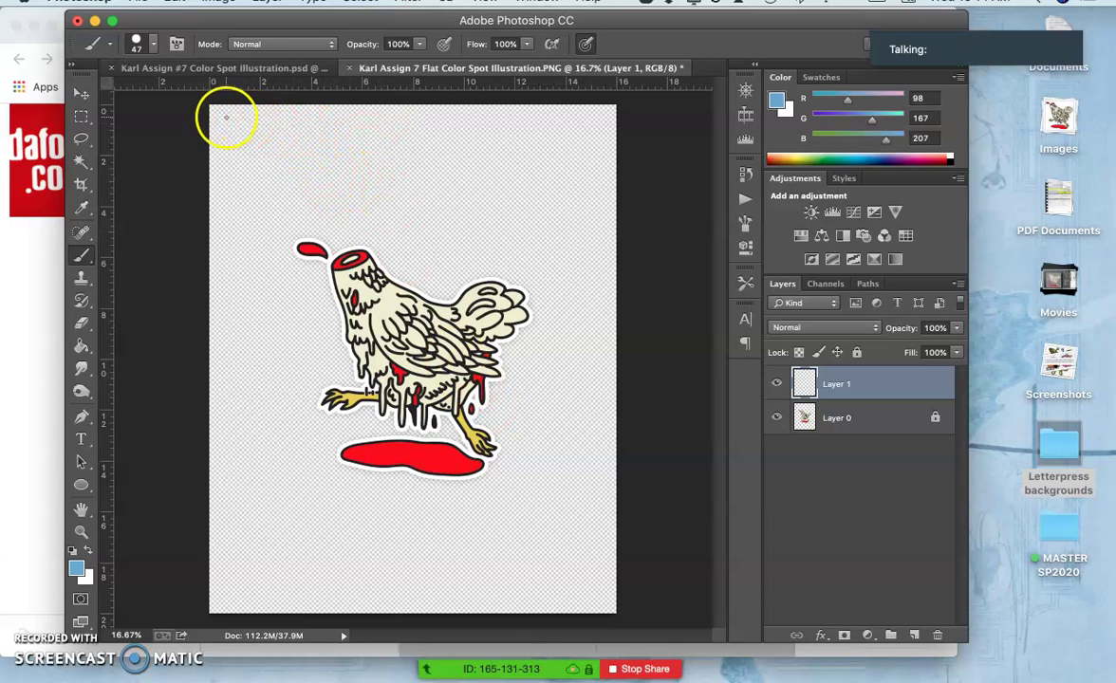
Step: Hand-letter DON'T PANIC in light blue across the top of the canvas
mouse_move(226, 117)
left_mouse_down()
mouse_move(234, 136)
mouse_move(263, 120)
mouse_move(267, 141)
left_mouse_up()
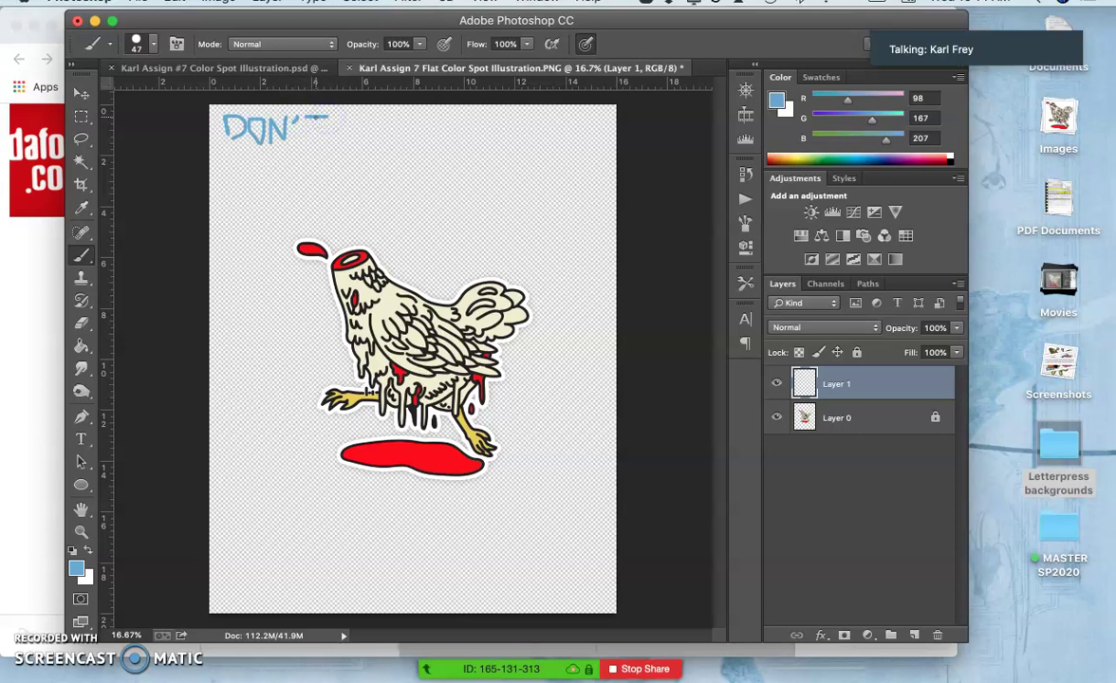
left_click(297, 137)
mouse_move(358, 144)
left_mouse_down()
mouse_move(357, 114)
mouse_move(375, 130)
mouse_move(365, 134)
mouse_move(395, 136)
left_mouse_up()
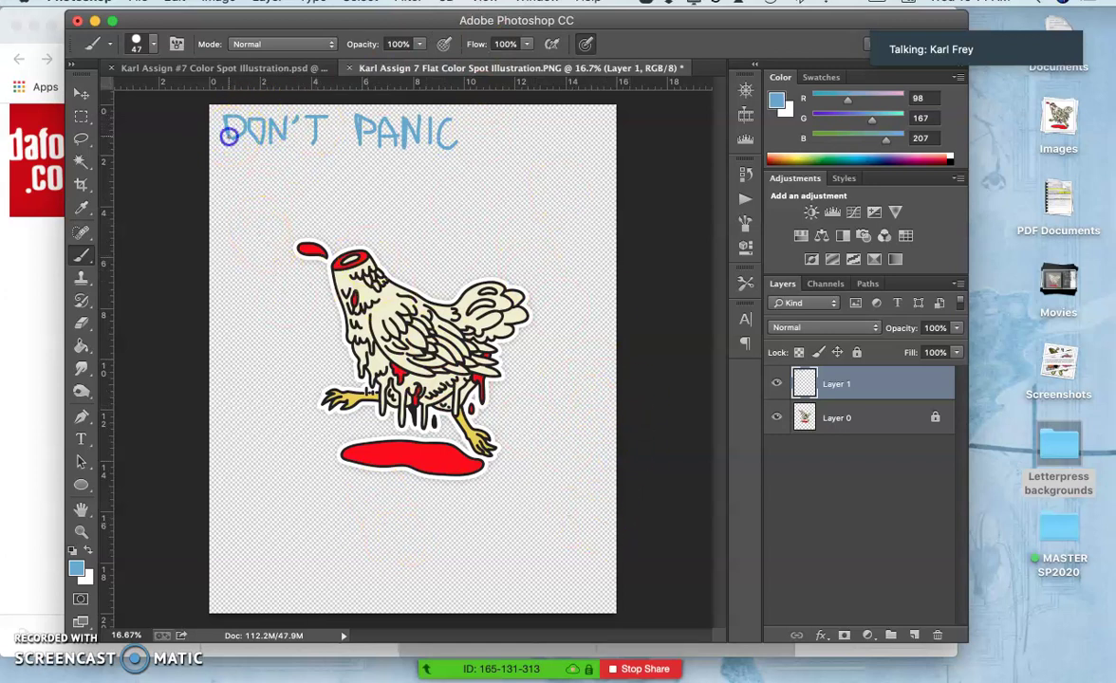
left_click(271, 161)
Step: On a new Layer 2, sketch green banner outlines above the chicken and below the puddle
left_click(915, 635)
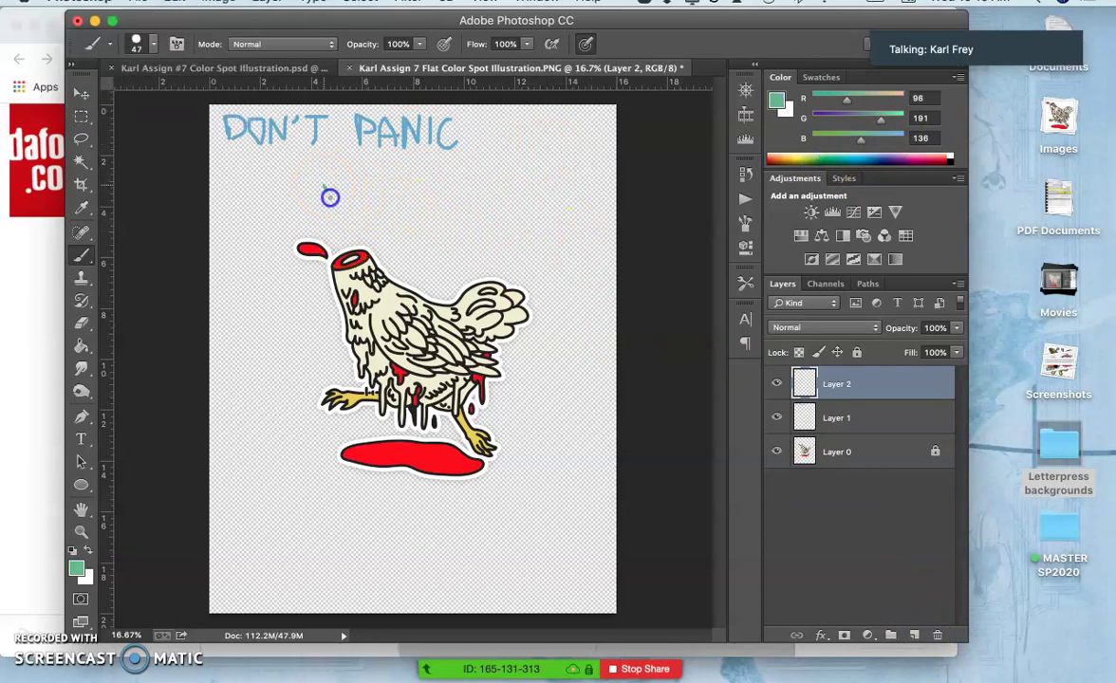
mouse_move(338, 220)
left_mouse_down()
mouse_move(507, 254)
mouse_move(513, 185)
mouse_move(442, 170)
mouse_move(326, 183)
left_mouse_up()
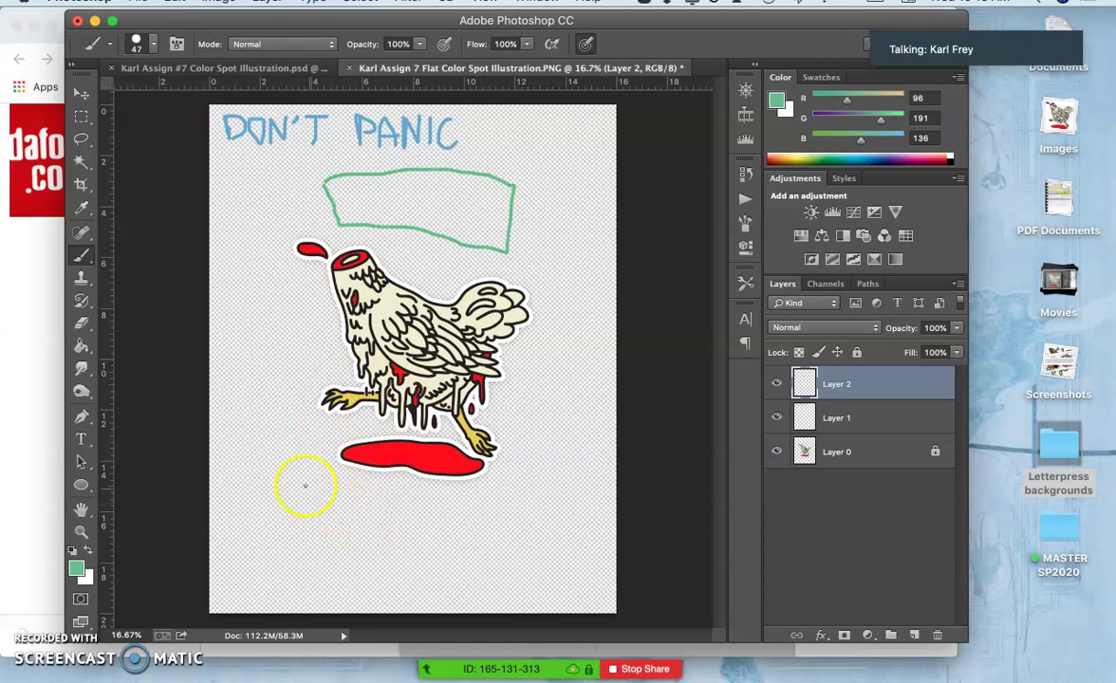
mouse_move(304, 485)
left_mouse_down()
mouse_move(305, 524)
mouse_move(377, 553)
mouse_move(451, 555)
mouse_move(513, 528)
mouse_move(494, 485)
mouse_move(437, 496)
mouse_move(302, 488)
left_mouse_up()
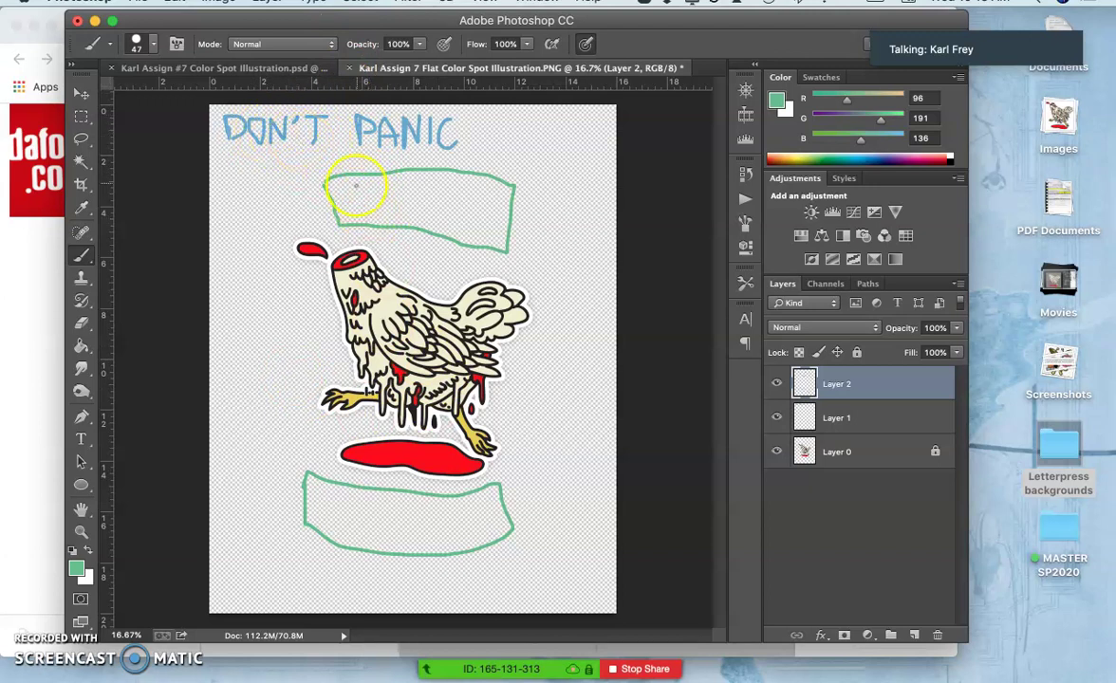
Step: Divide the upper banner into sections and letter DON'T inside it
left_click_drag(358, 176, 359, 220)
left_click_drag(386, 174, 390, 222)
left_click_drag(432, 176, 431, 234)
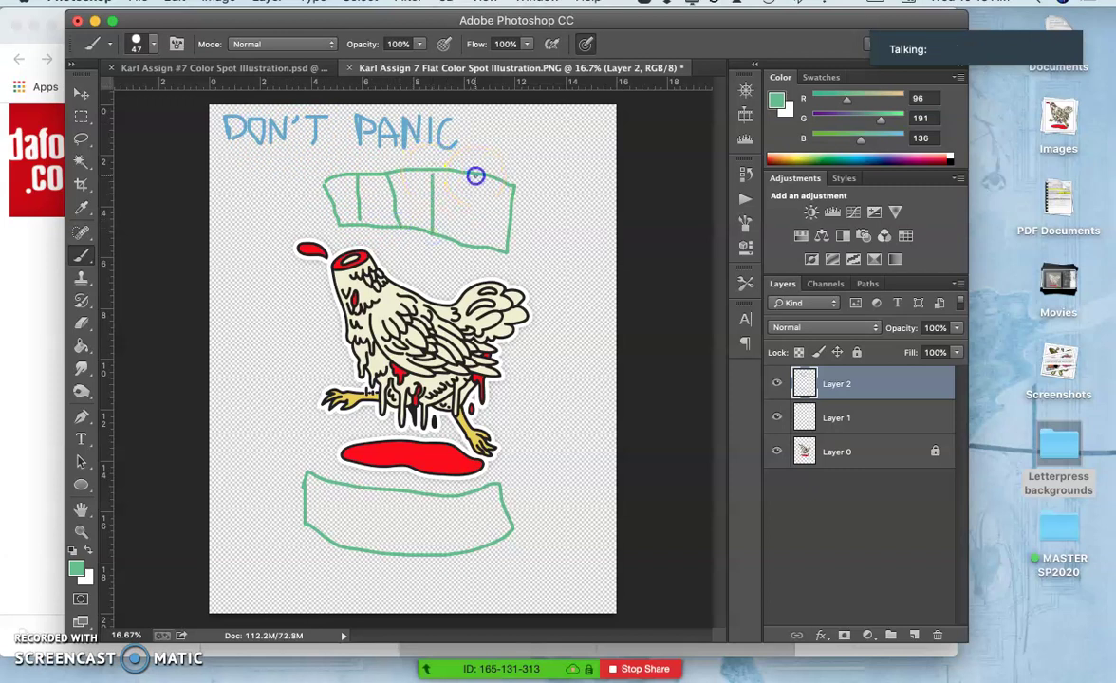
left_click_drag(475, 175, 464, 237)
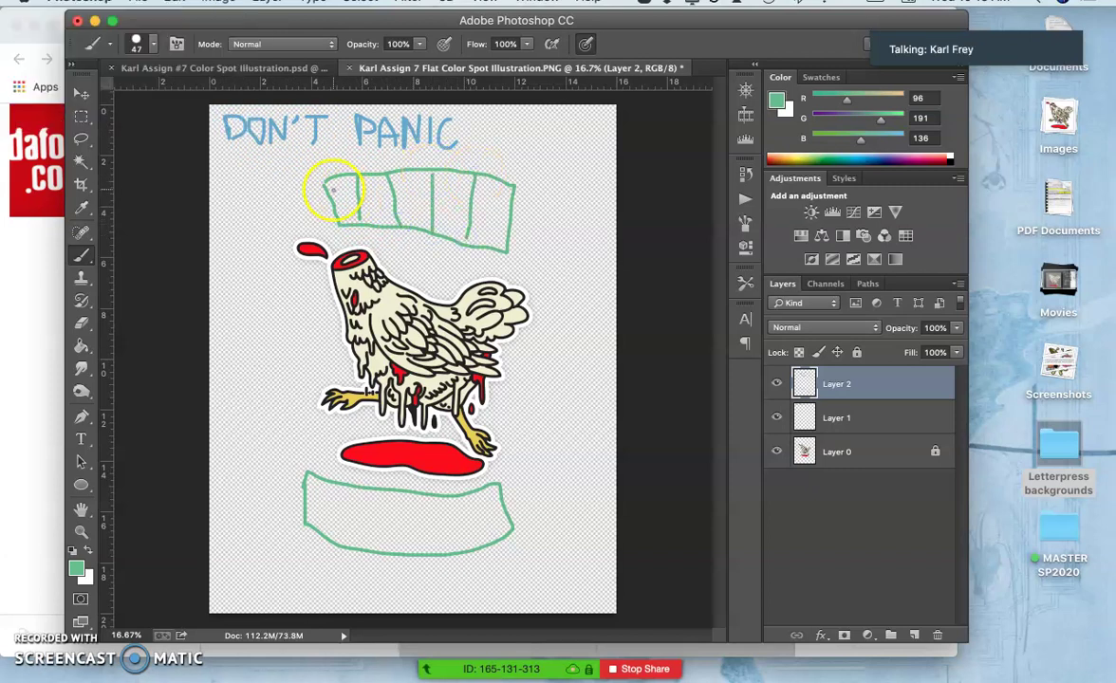
left_click_drag(349, 177, 339, 214)
mouse_move(379, 180)
left_mouse_down()
mouse_move(368, 211)
mouse_move(374, 187)
mouse_move(409, 212)
mouse_move(401, 182)
mouse_move(422, 197)
left_mouse_up()
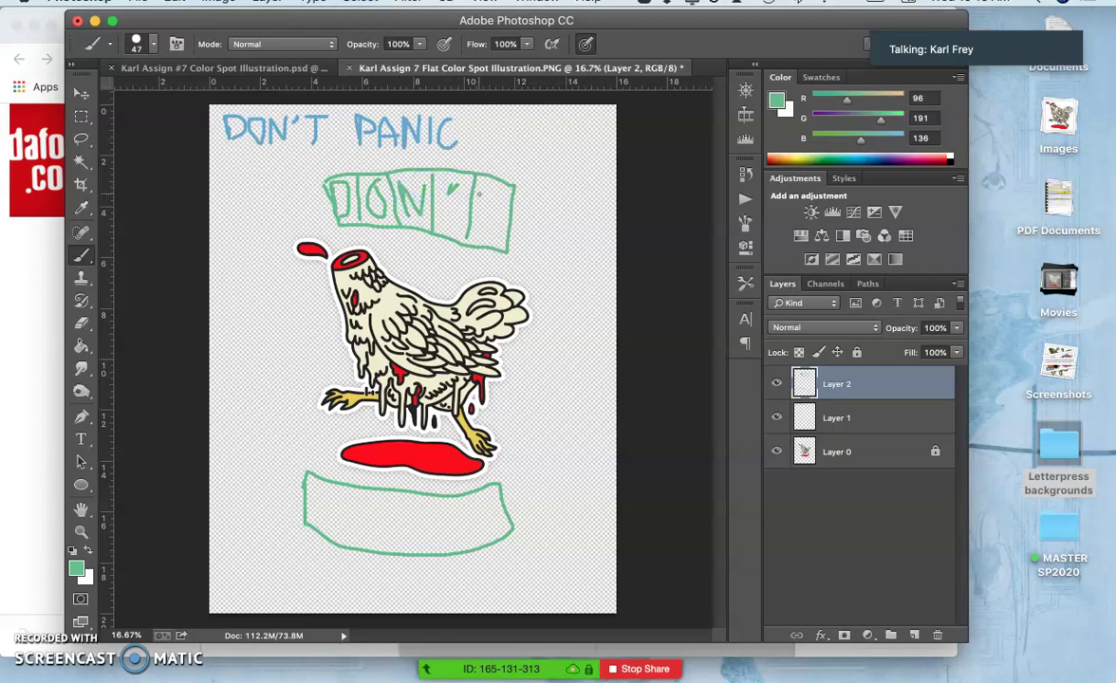
mouse_move(453, 182)
left_mouse_down()
mouse_move(451, 195)
mouse_move(492, 196)
mouse_move(492, 234)
left_mouse_up()
Step: Divide the bottom banner into four letter sections
left_click_drag(339, 491, 328, 546)
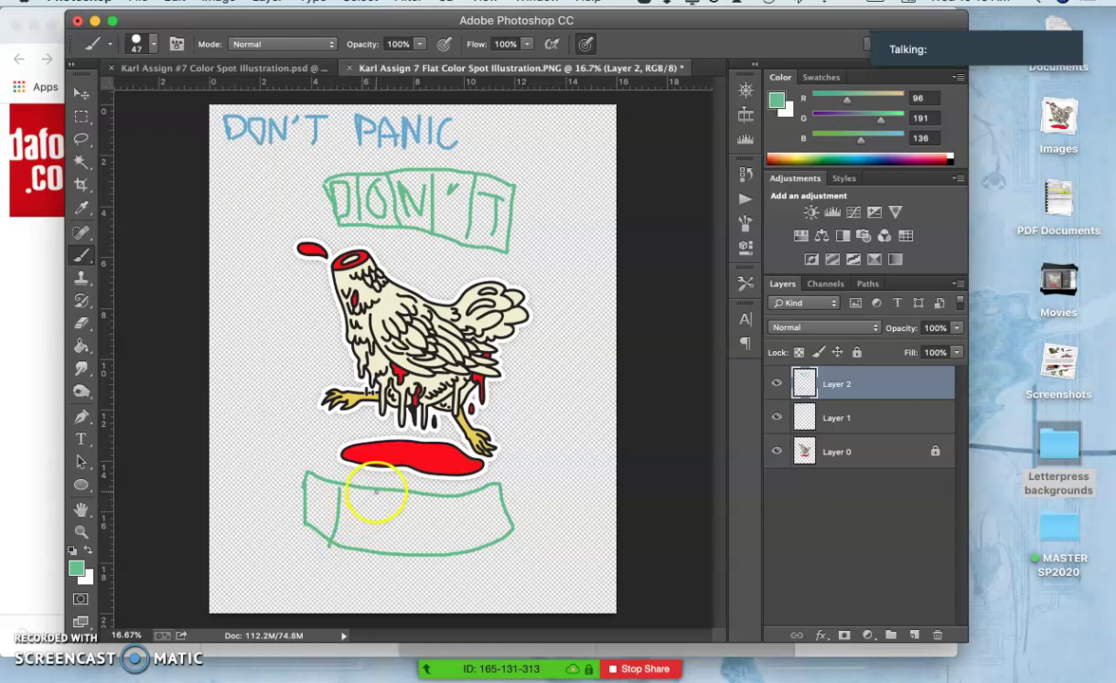
left_click_drag(375, 488, 377, 522)
left_click_drag(422, 489, 423, 546)
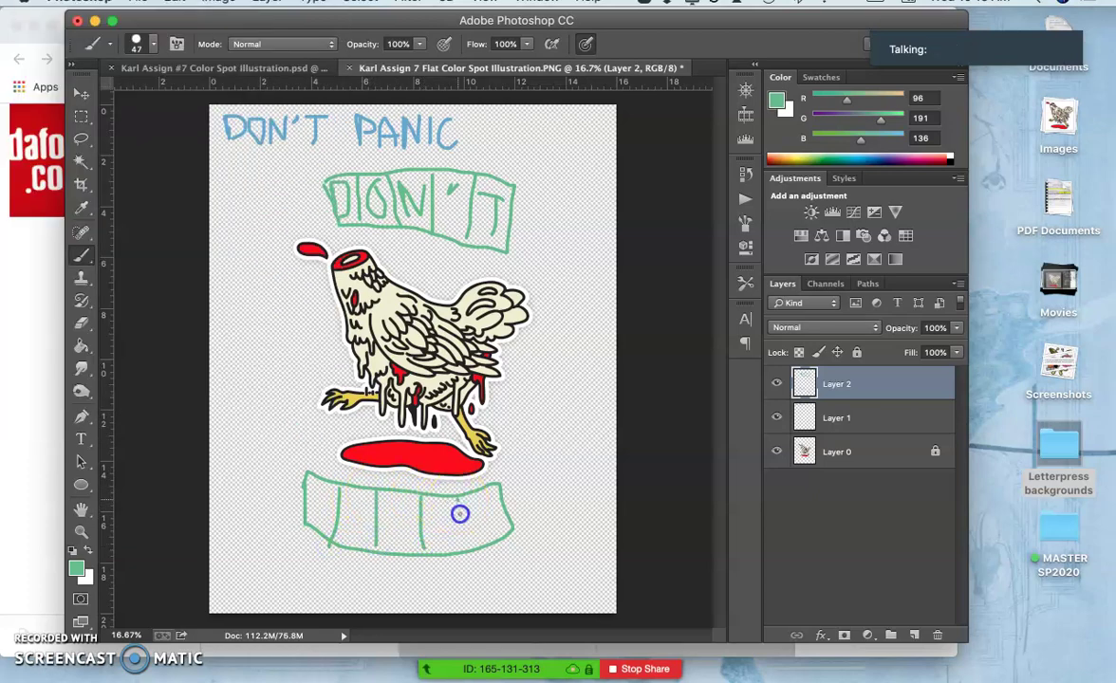
left_click_drag(458, 498, 469, 552)
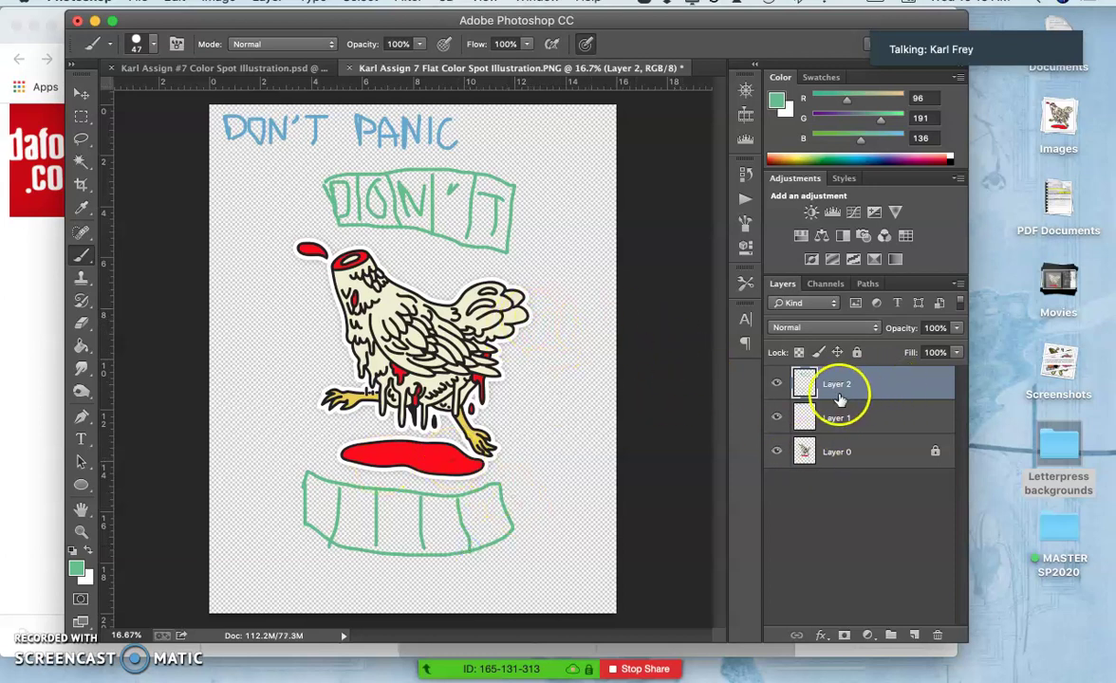
Step: Stretch the green banners on Layer 2 wider to the left and right
key("super+t")
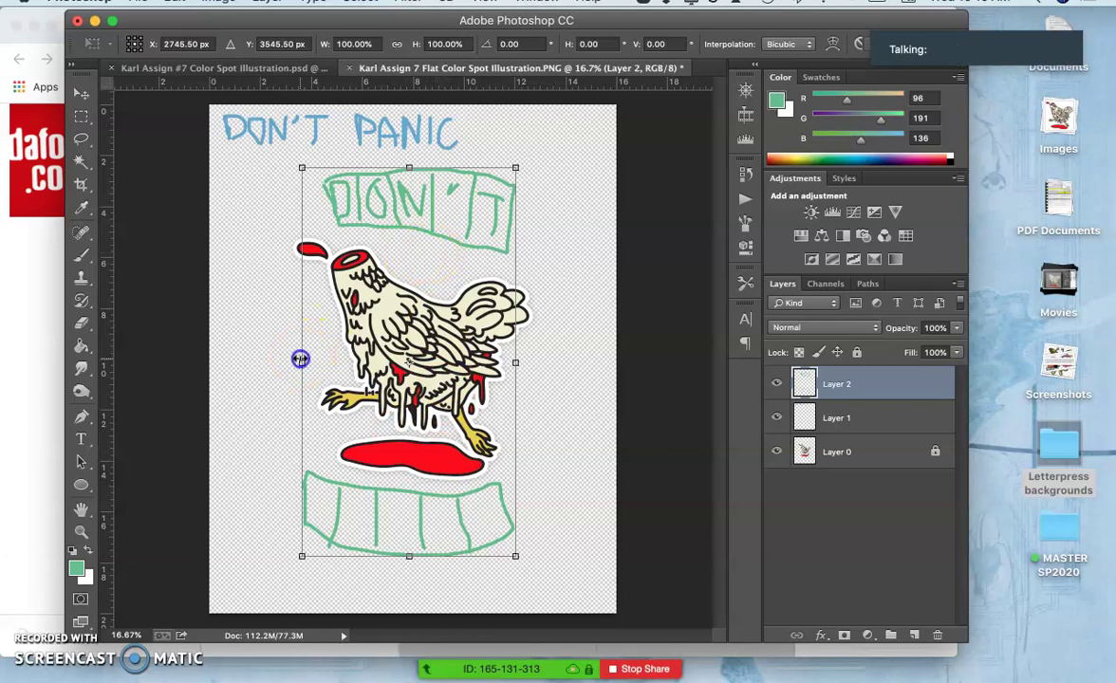
left_click_drag(300, 359, 256, 362)
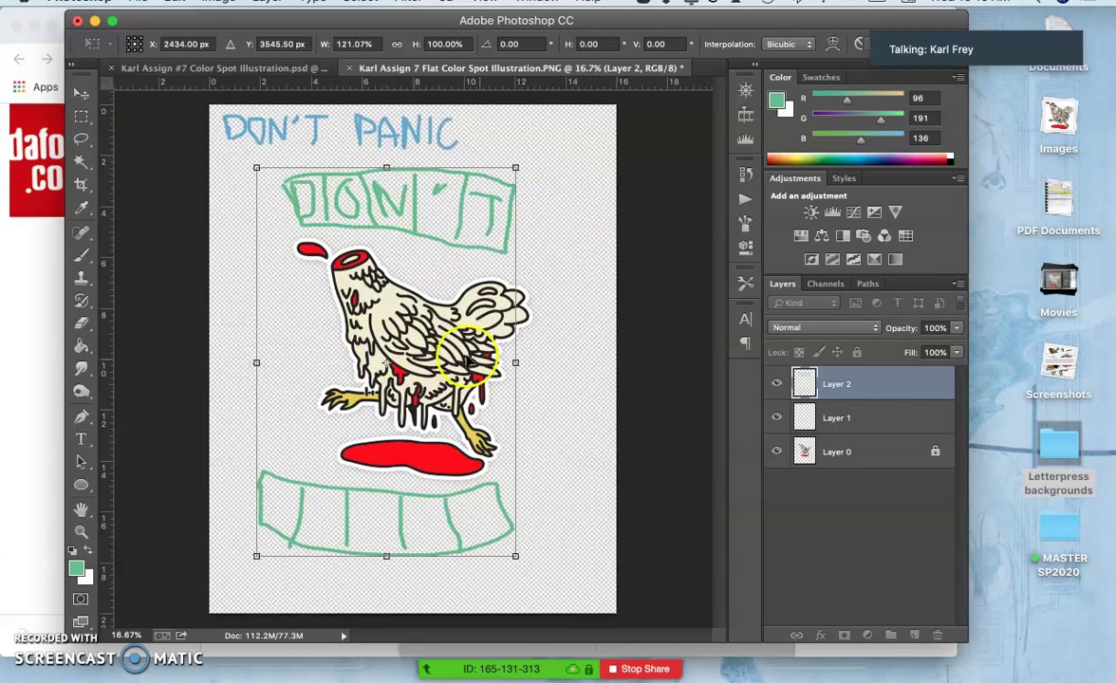
left_click_drag(517, 364, 561, 365)
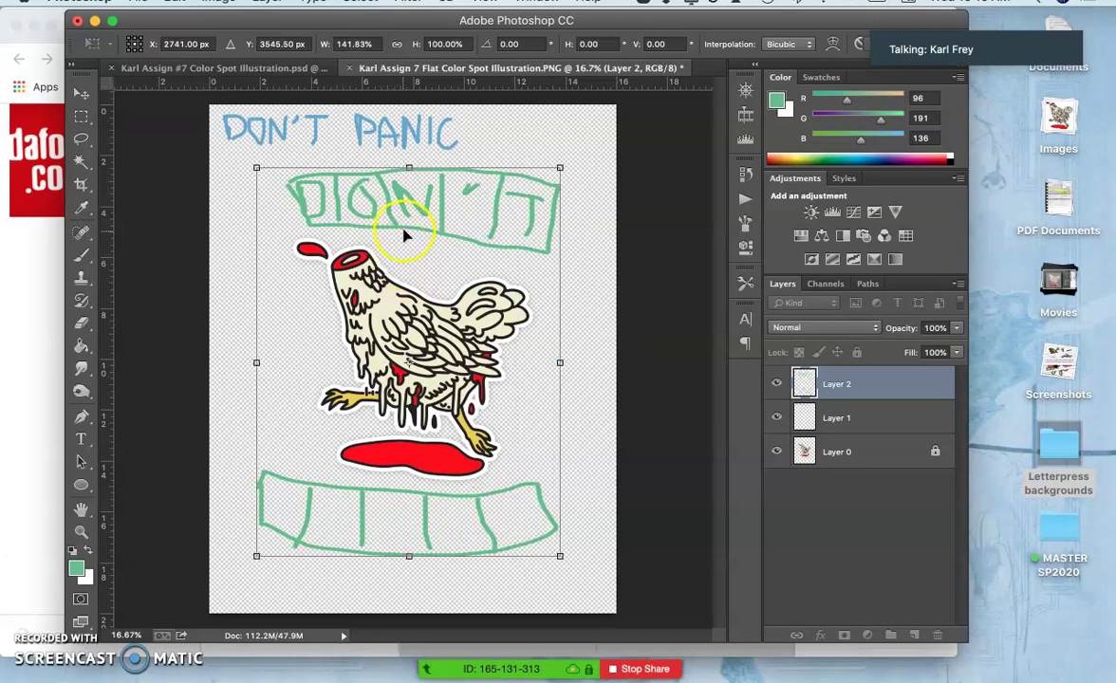
Step: Warp the DON'T banner, bending its left end outward and down, and apply it
right_click(406, 226)
left_click(429, 342)
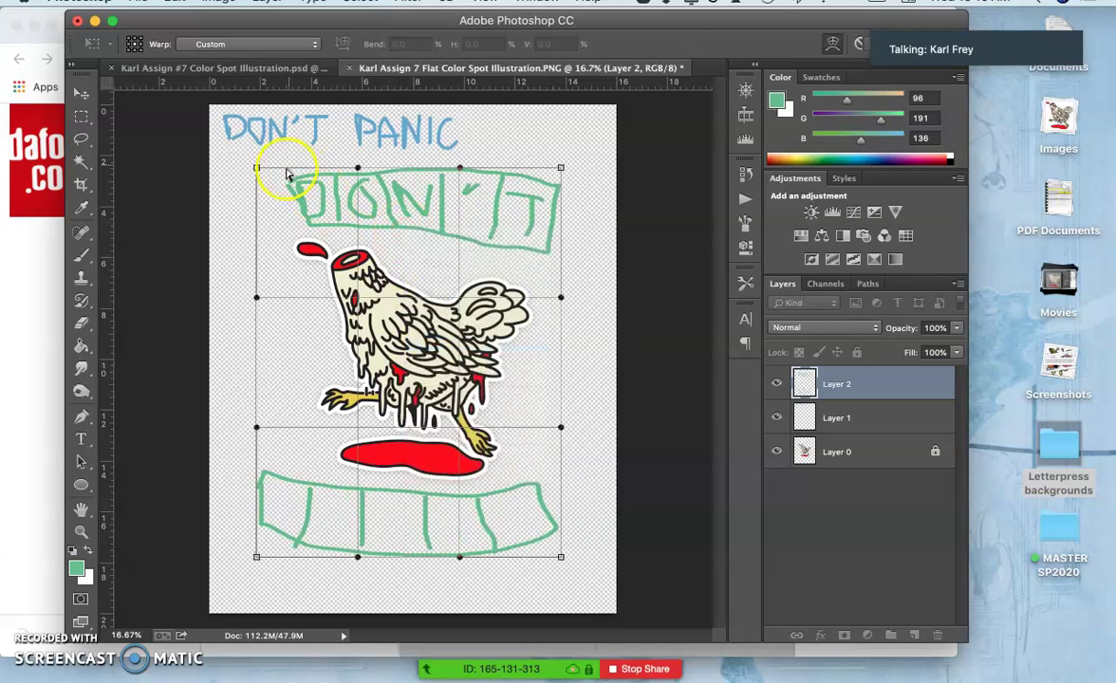
left_click_drag(276, 174, 242, 184)
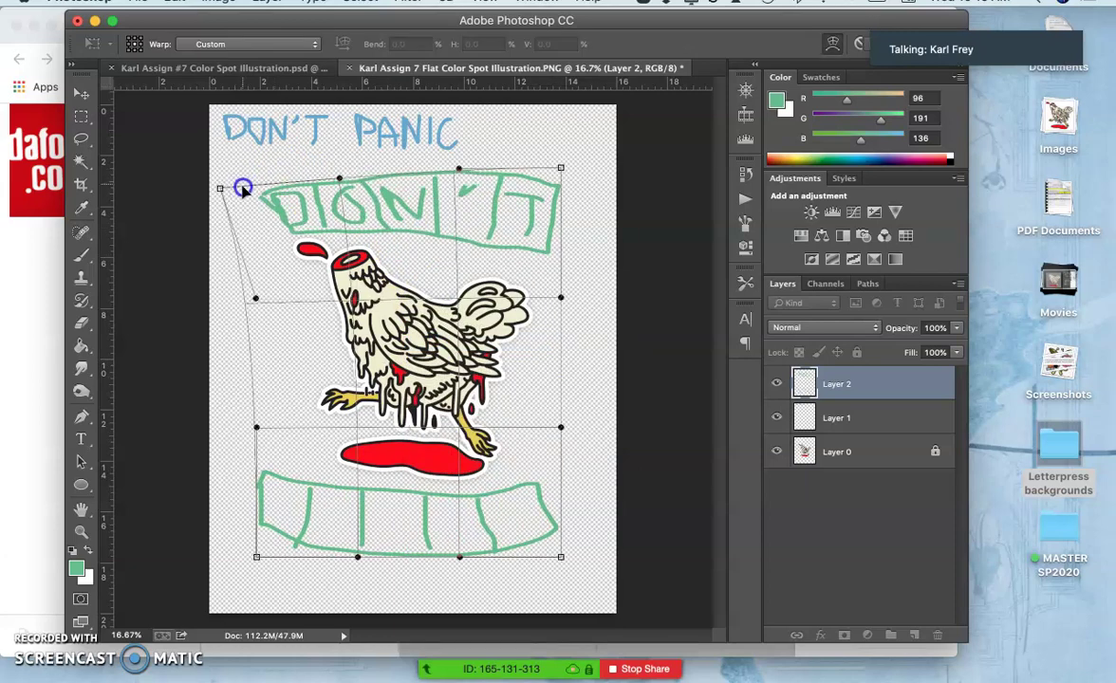
left_click_drag(319, 178, 291, 140)
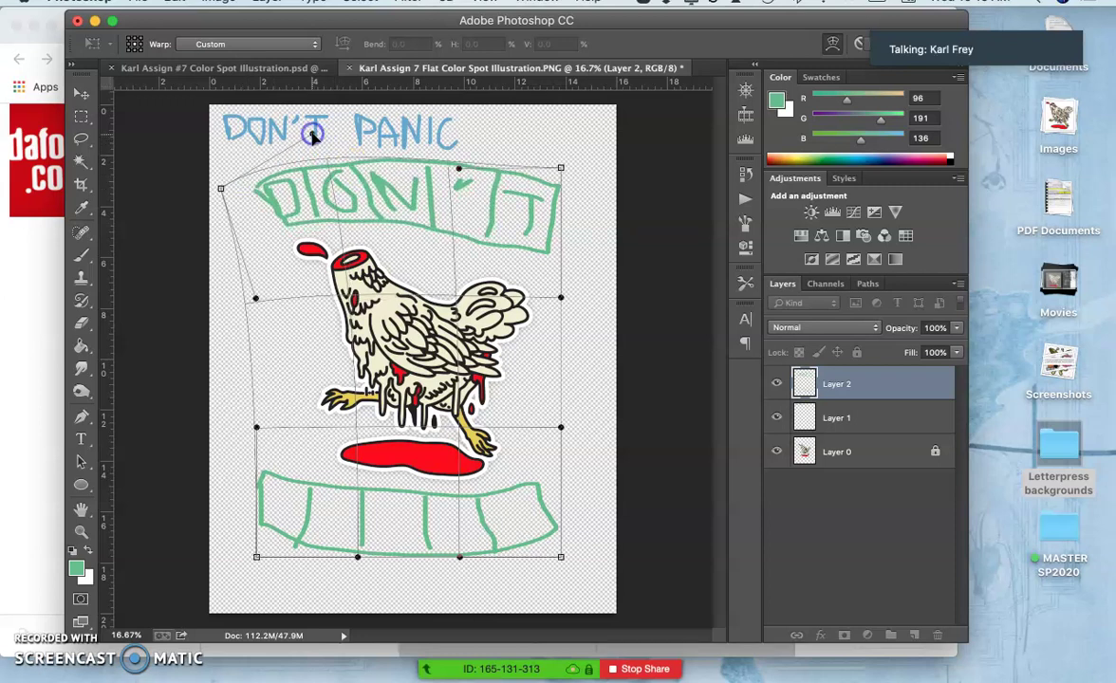
left_click_drag(295, 239, 303, 245)
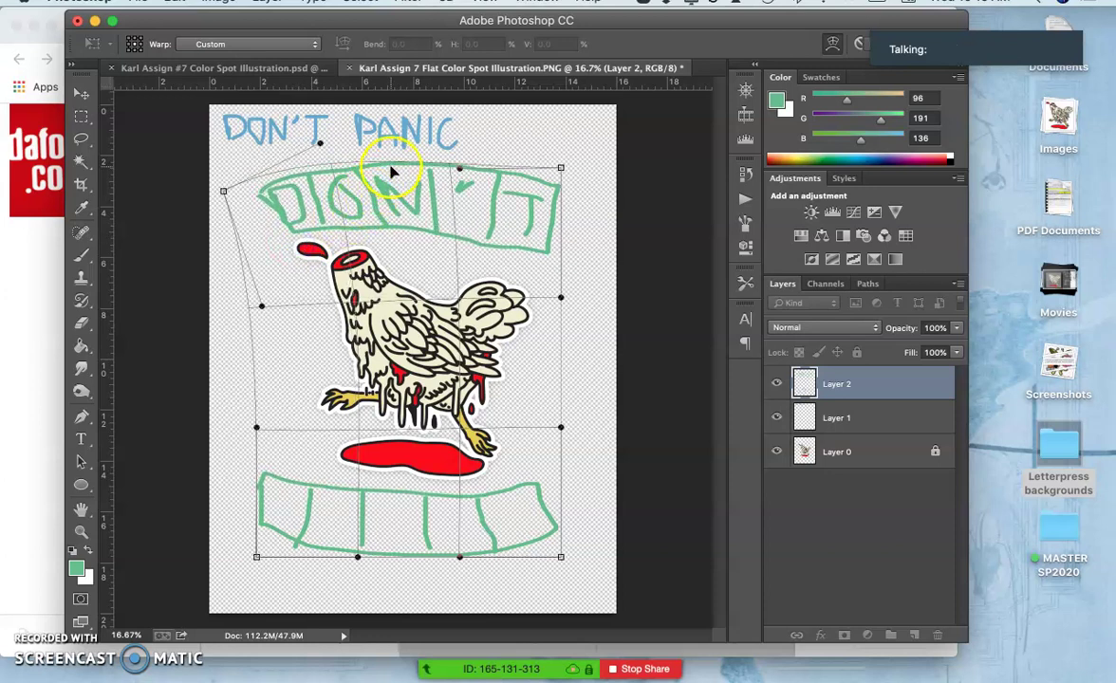
left_click_drag(386, 169, 392, 158)
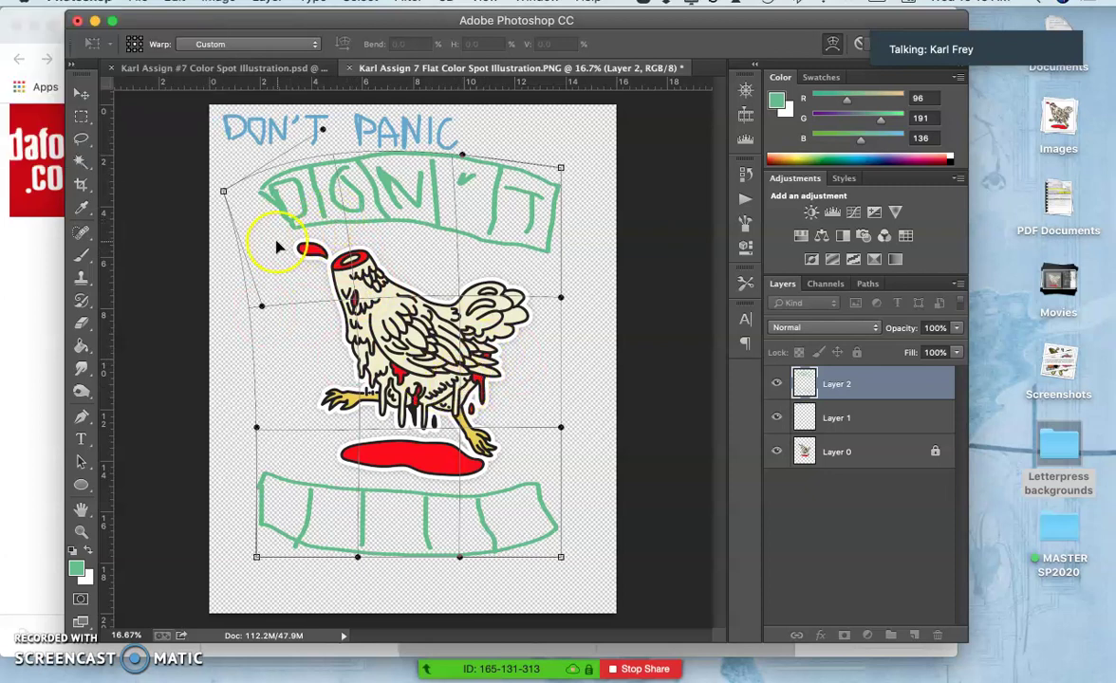
left_click_drag(281, 299, 286, 313)
left_click(371, 139)
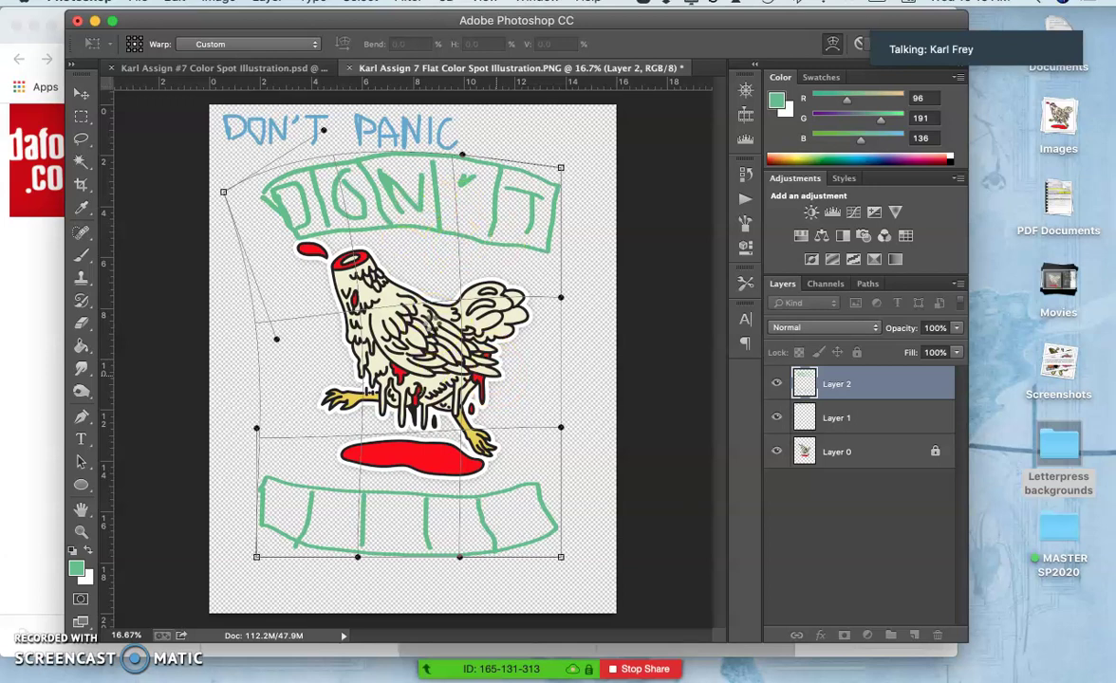
key("Return")
Step: Rename the green banner layer to 'Text Block 1' and hide it
double_click(829, 383)
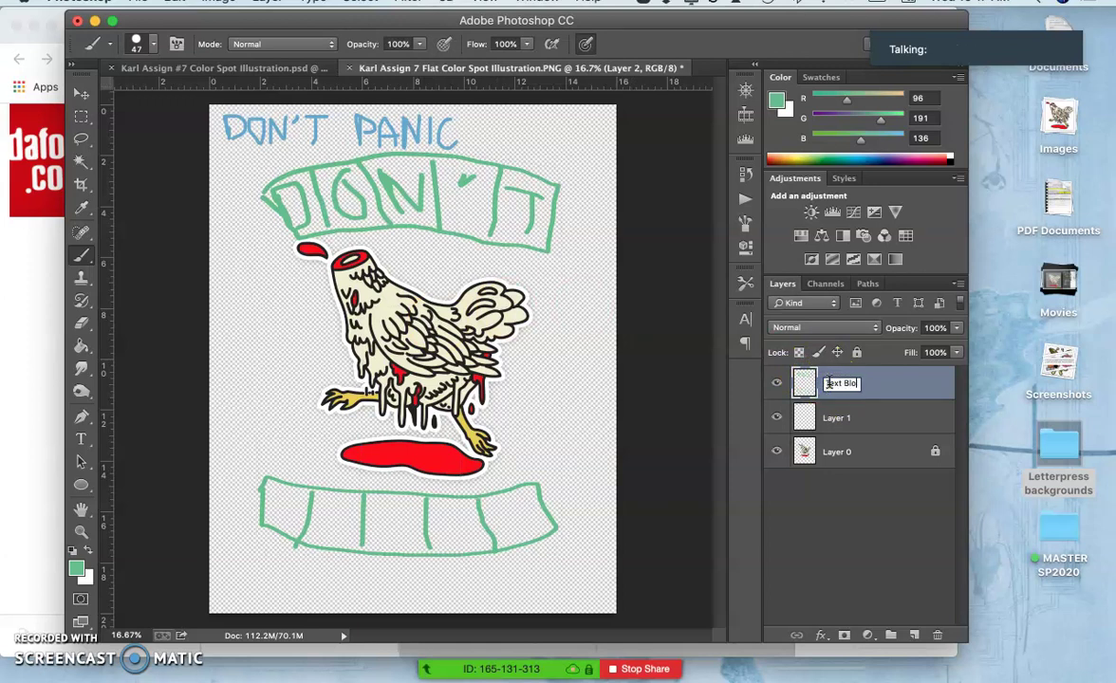
type("Text Block 1")
key("Return")
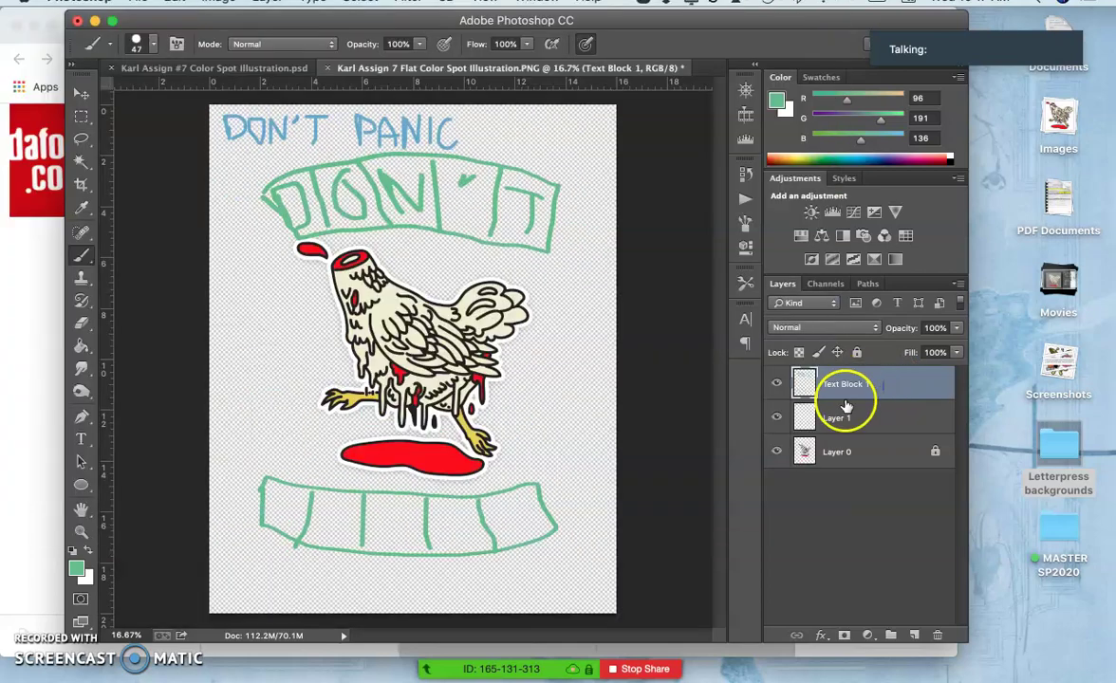
left_click(776, 384)
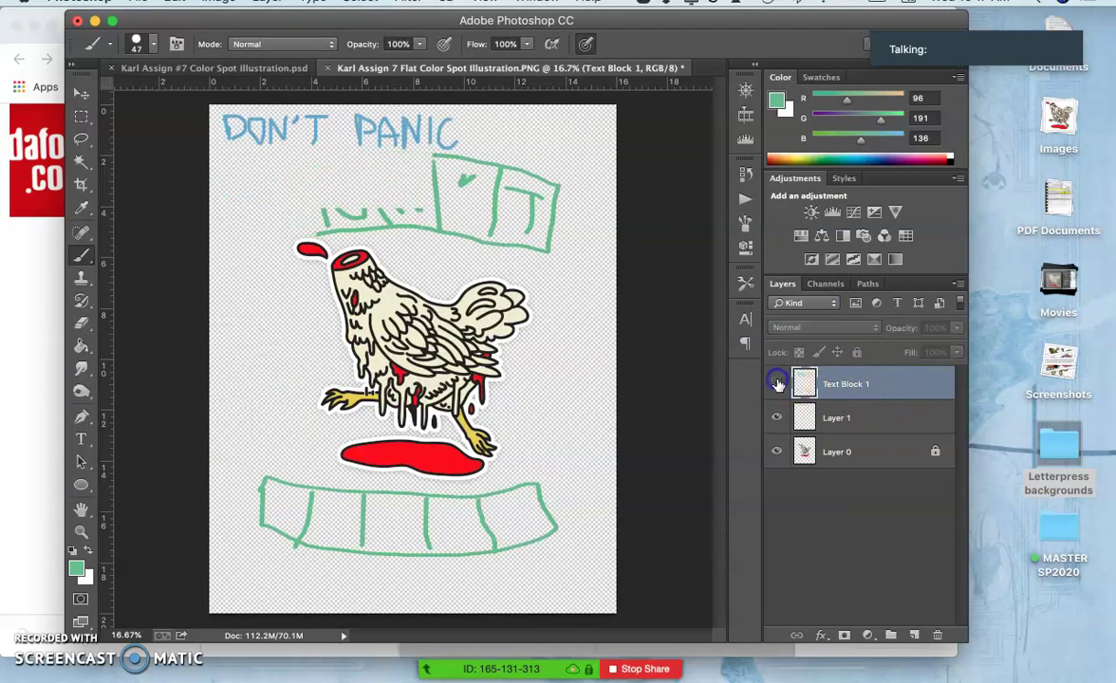
Step: On a new layer, brush two purple banners across the chicken
left_click(914, 635)
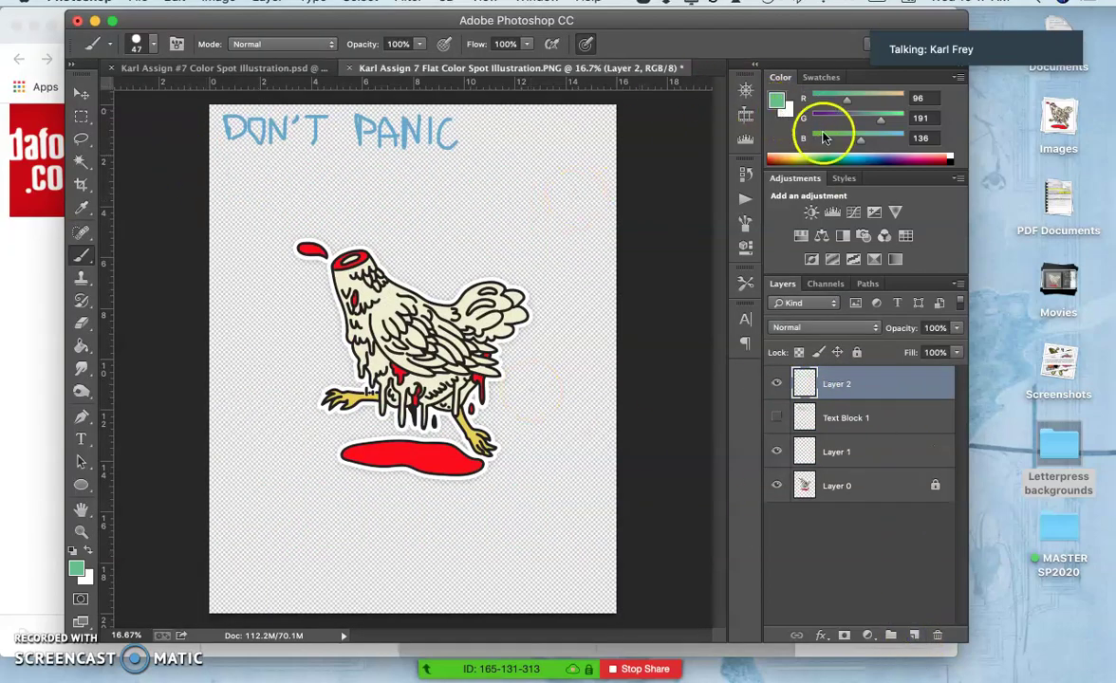
left_click(899, 149)
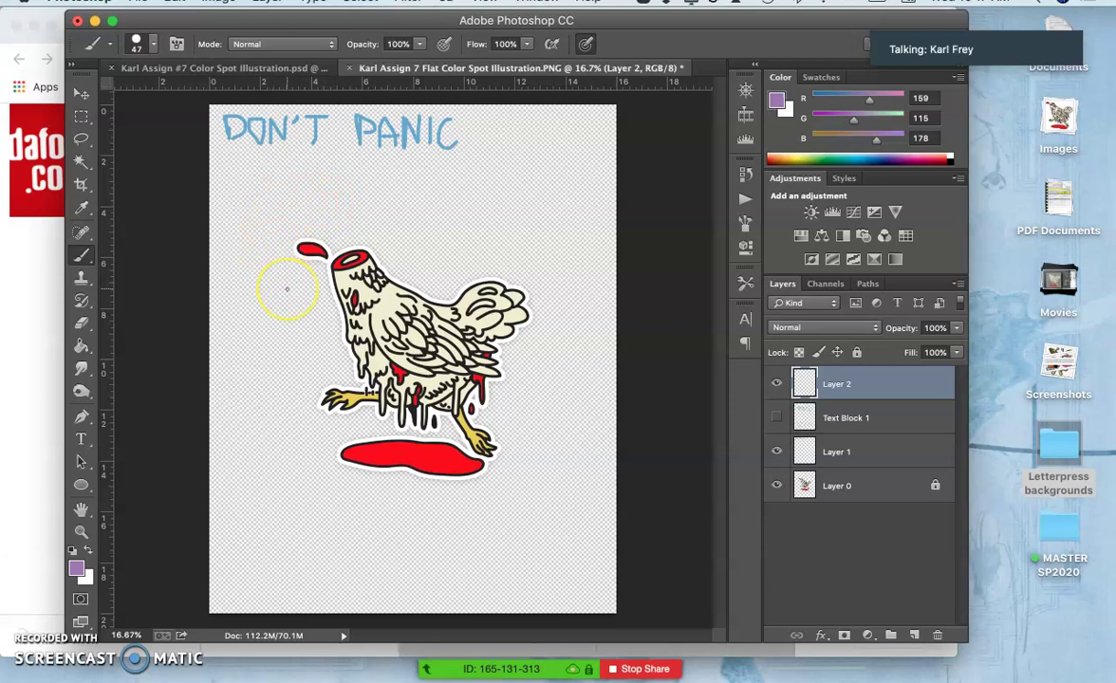
mouse_move(287, 289)
left_mouse_down()
mouse_move(404, 325)
mouse_move(534, 309)
mouse_move(526, 270)
mouse_move(432, 288)
mouse_move(291, 296)
left_mouse_up()
mouse_move(319, 346)
left_mouse_down()
mouse_move(321, 376)
mouse_move(342, 383)
mouse_move(422, 389)
mouse_move(508, 373)
mouse_move(498, 342)
mouse_move(331, 361)
left_mouse_up()
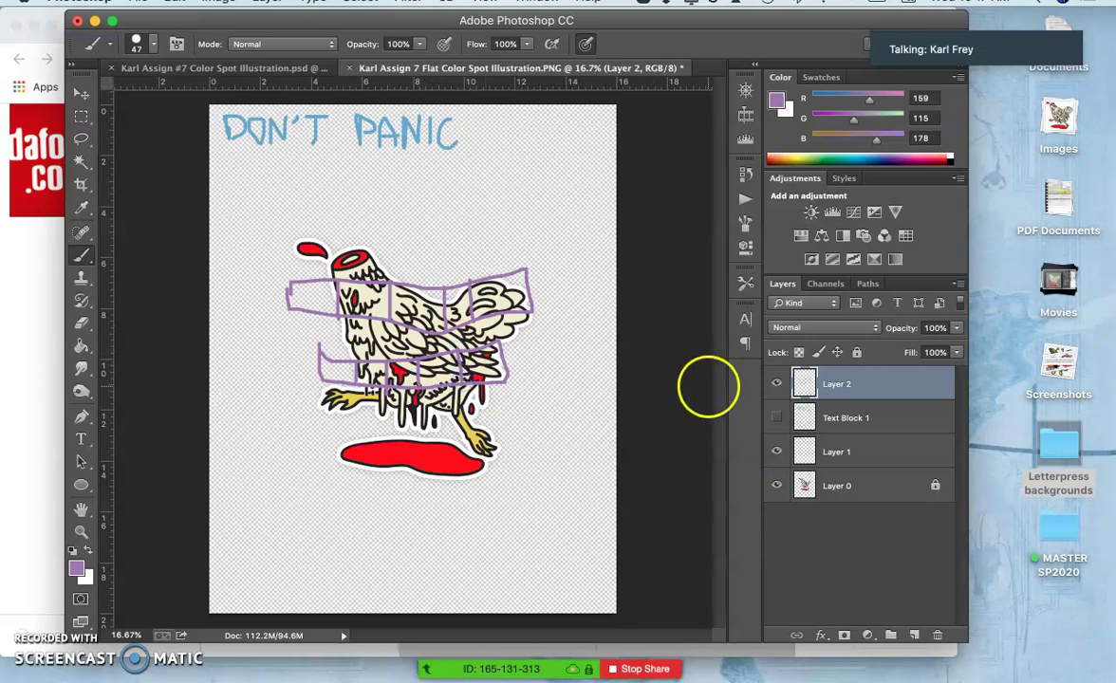
Step: Give Layer 2 a white Stroke layer style, 62 px thick
left_click(896, 387)
double_click(896, 388)
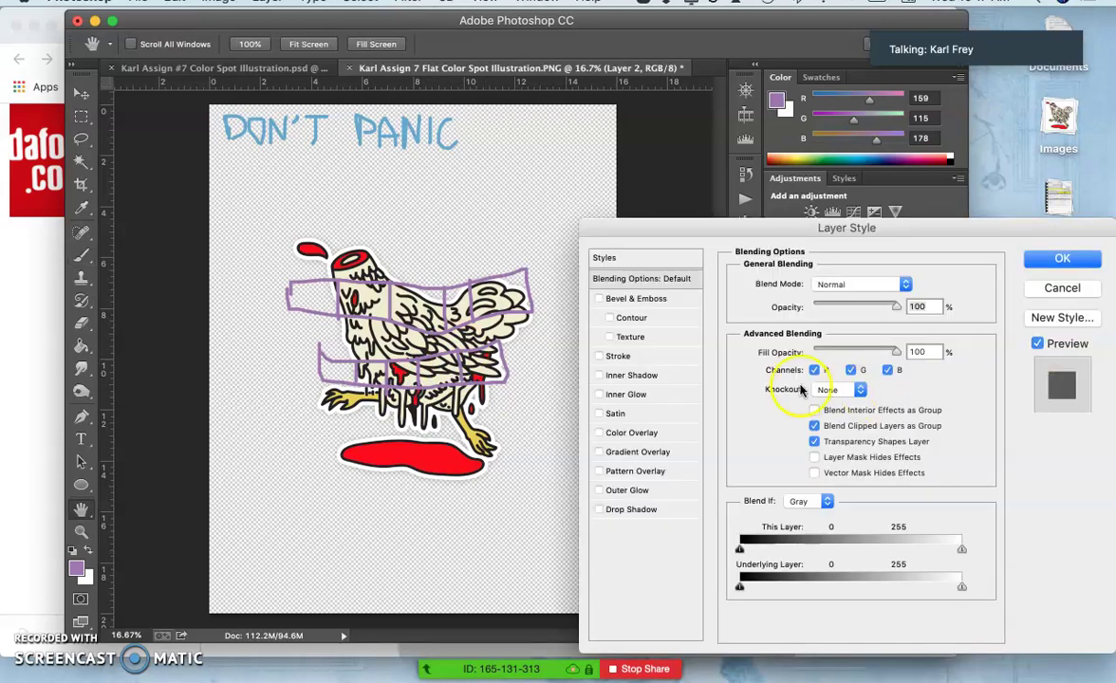
left_click(851, 370)
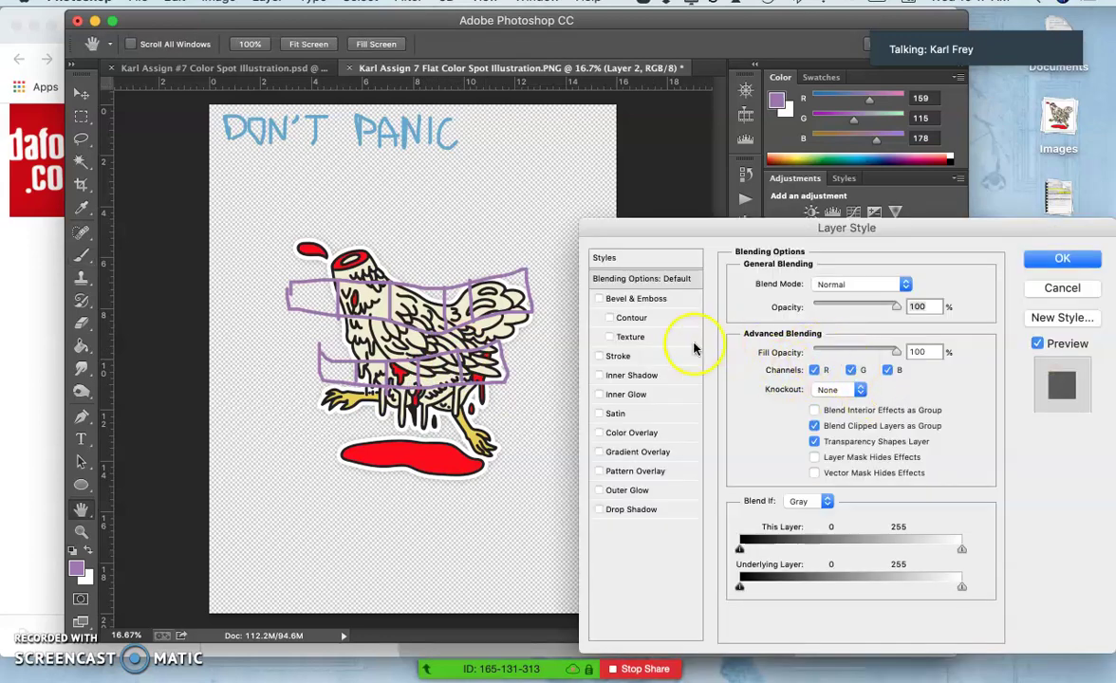
left_click(599, 356)
left_click(618, 356)
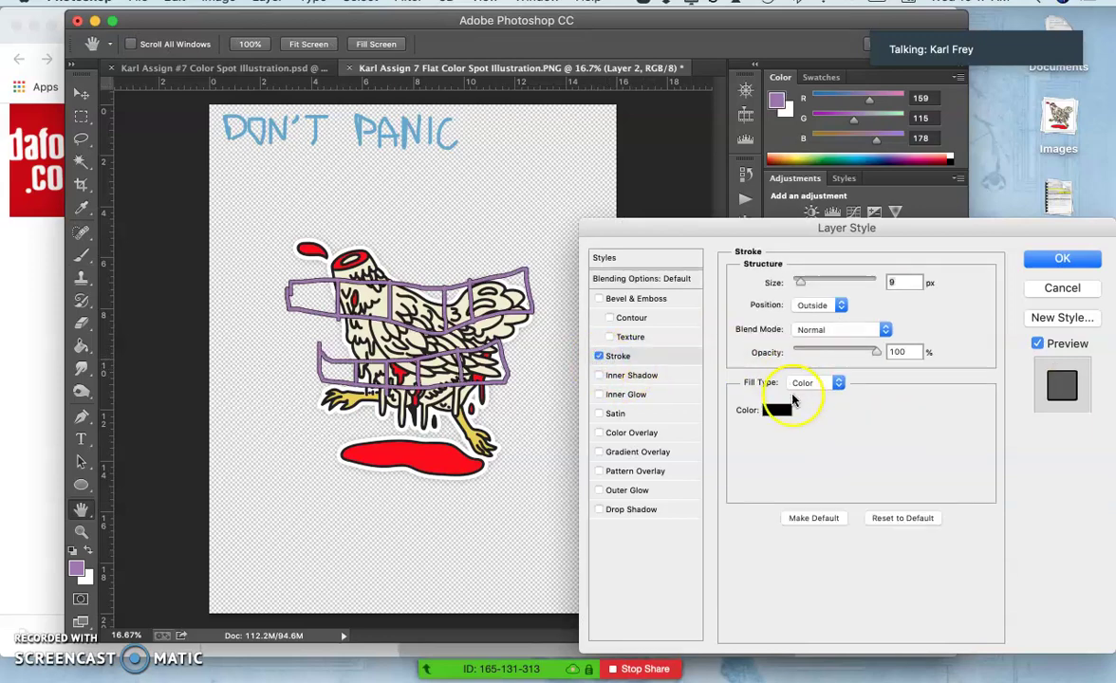
left_click(780, 414)
left_click_drag(726, 383, 567, 317)
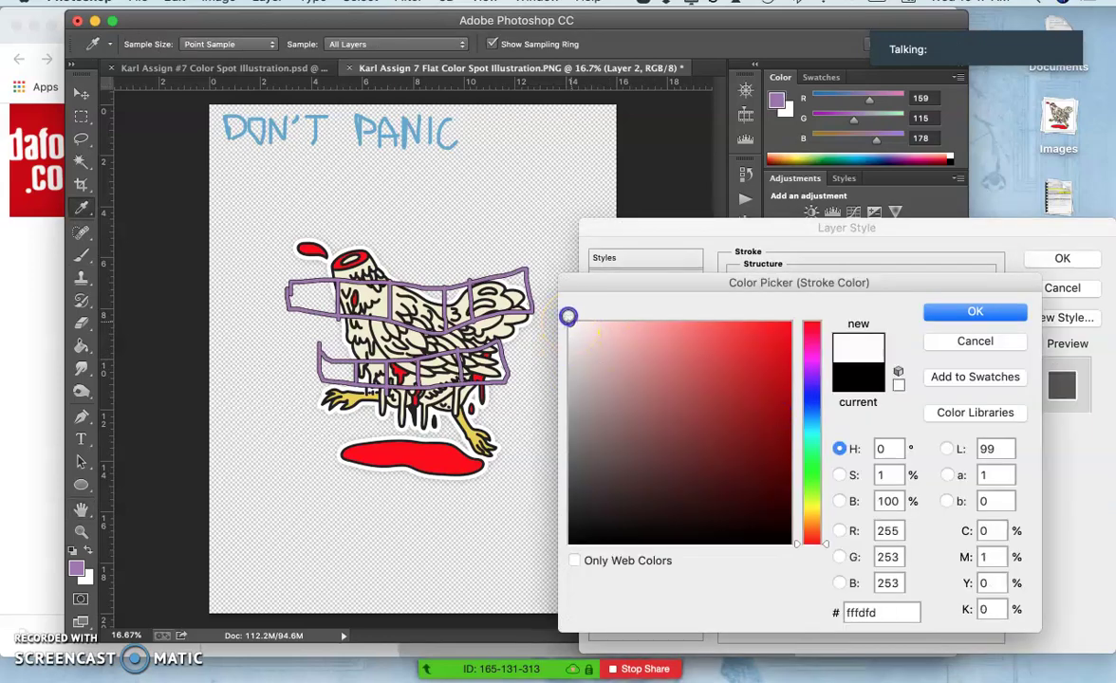
left_click(975, 313)
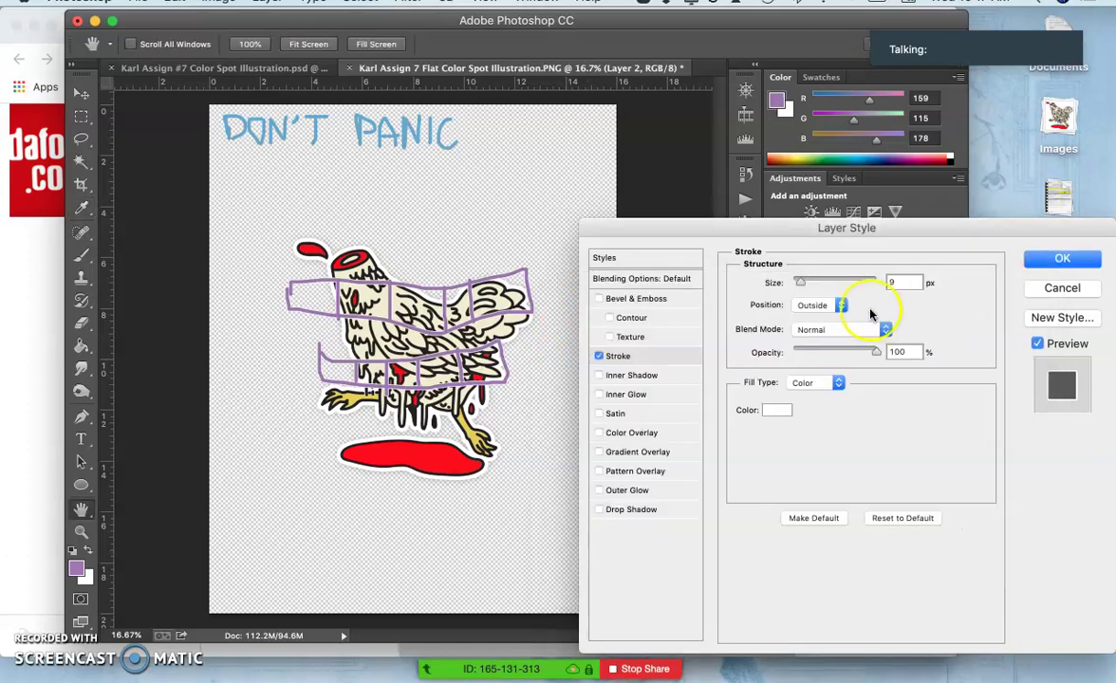
left_click_drag(805, 283, 818, 286)
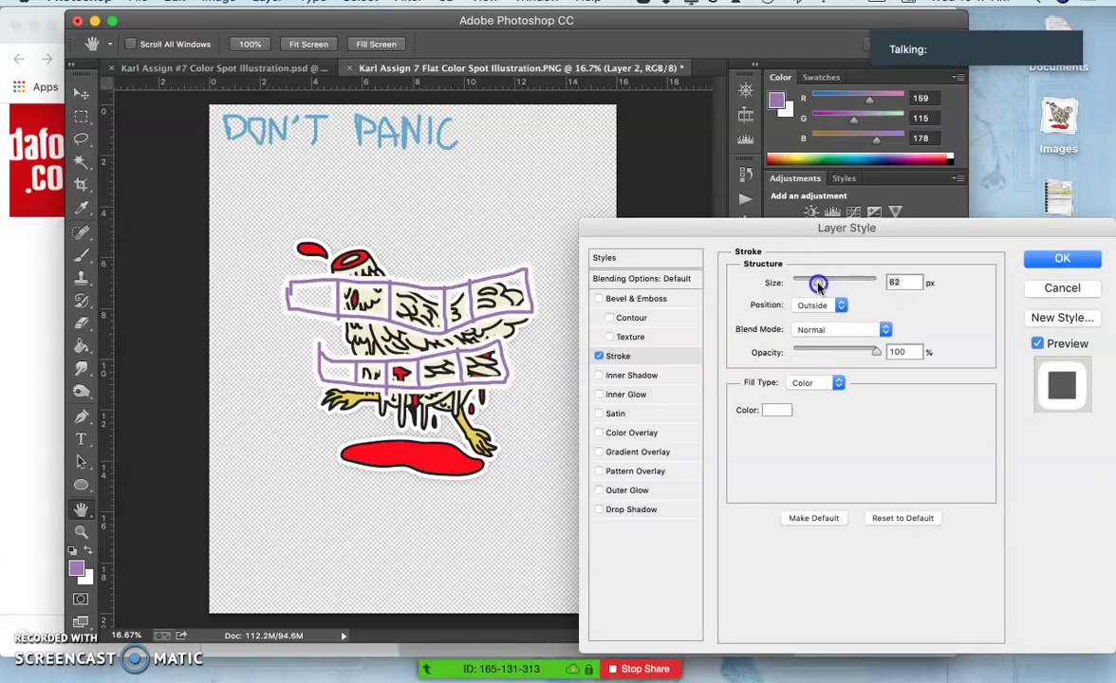
left_click(1060, 258)
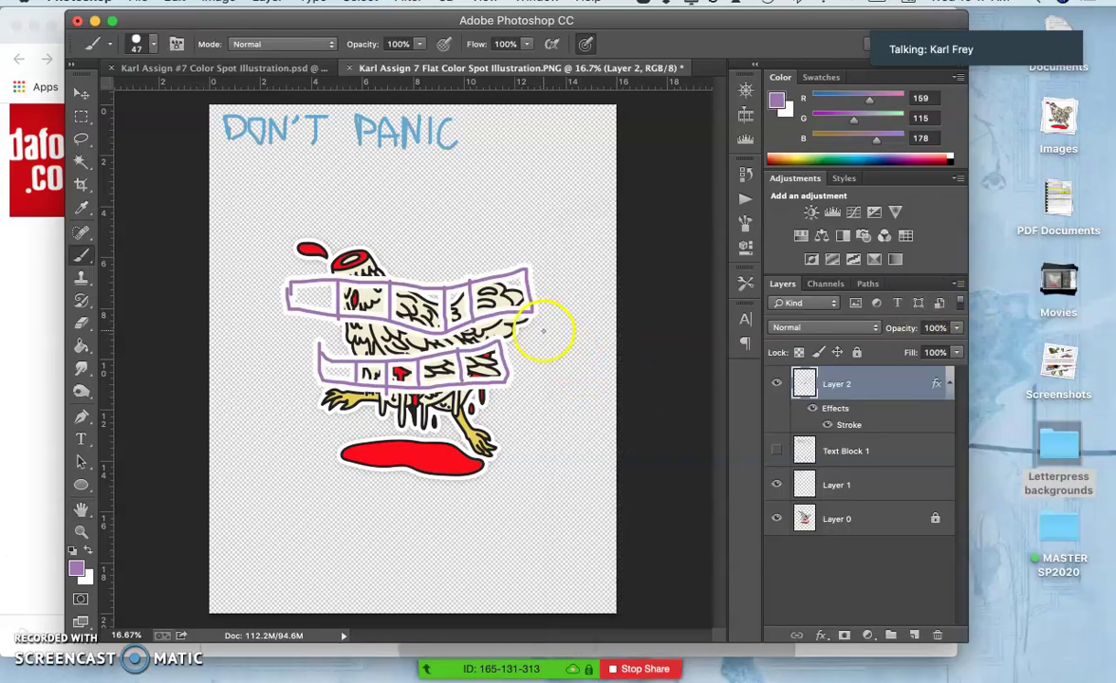
Step: Narrow the purple banners to about 70% width and centre them over the chicken
key("super+t")
left_click_drag(524, 329, 461, 323)
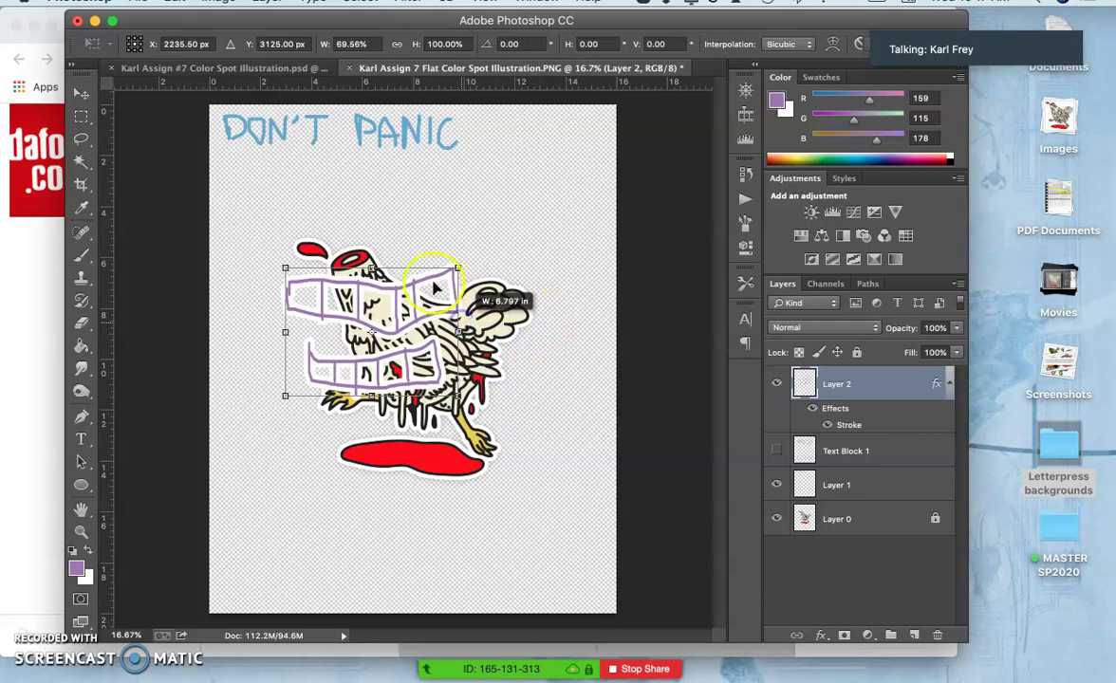
left_click_drag(437, 285, 441, 288)
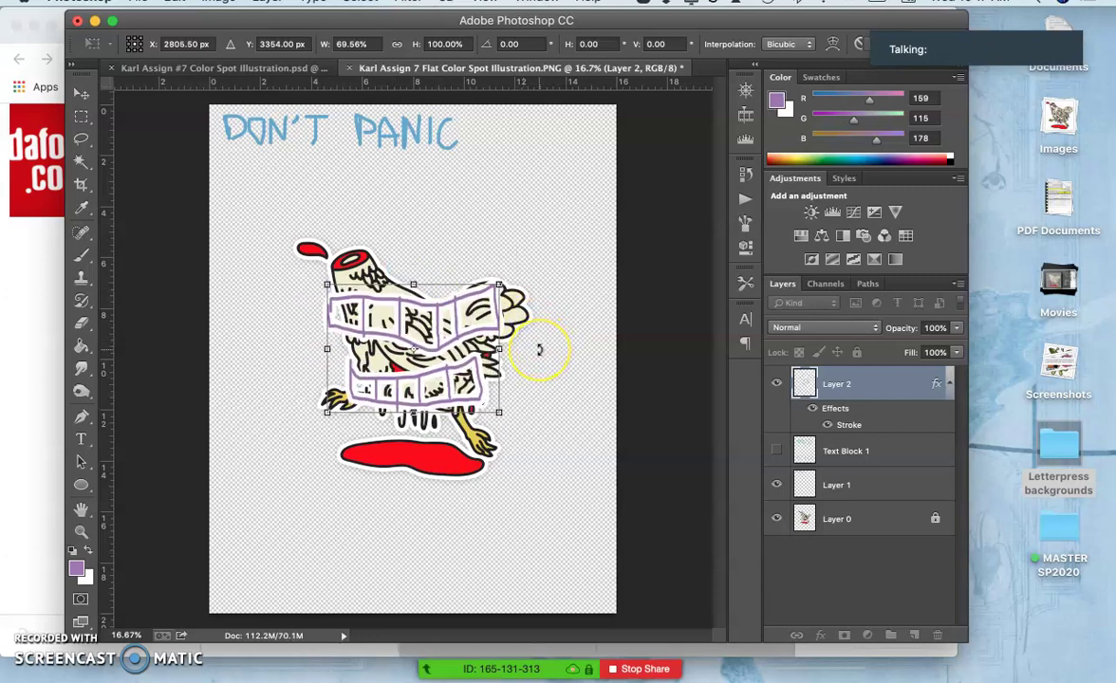
key("Return")
Step: Draw a rectangular marquee selection inside the poster's margins
key("b")
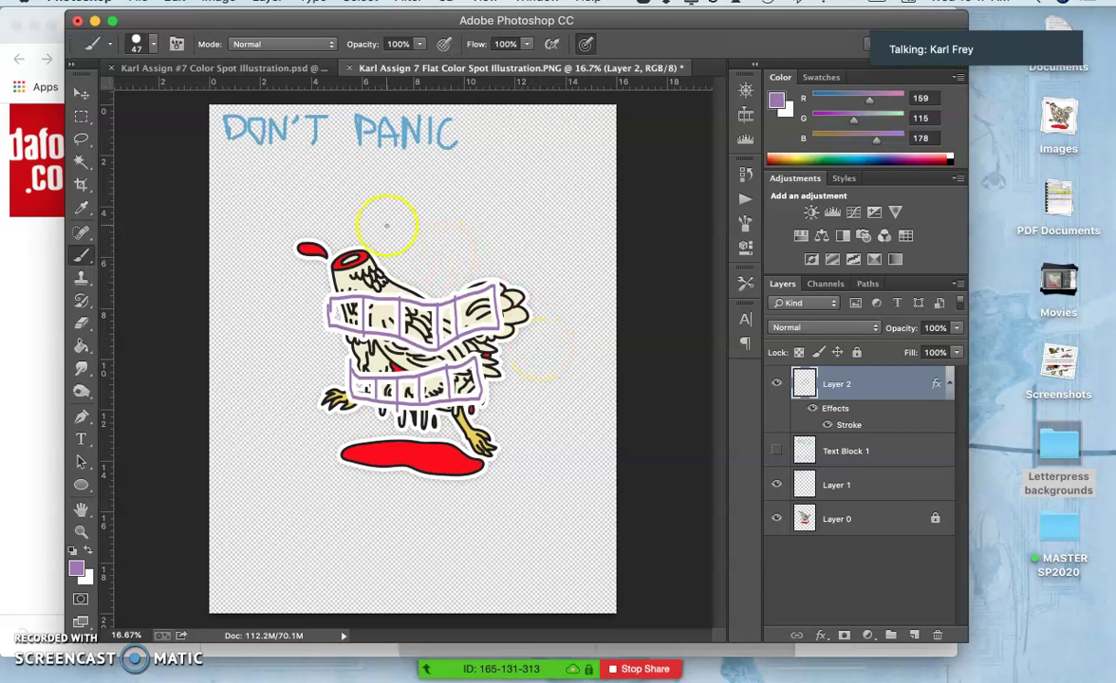
left_click(82, 122)
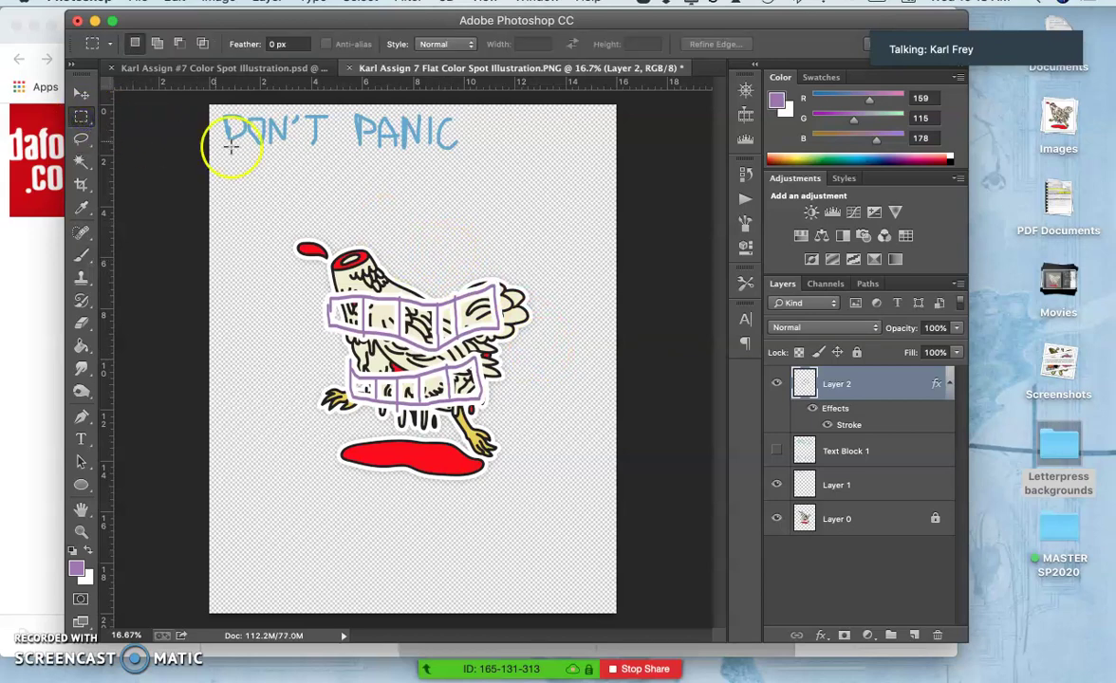
left_click_drag(265, 177, 563, 542)
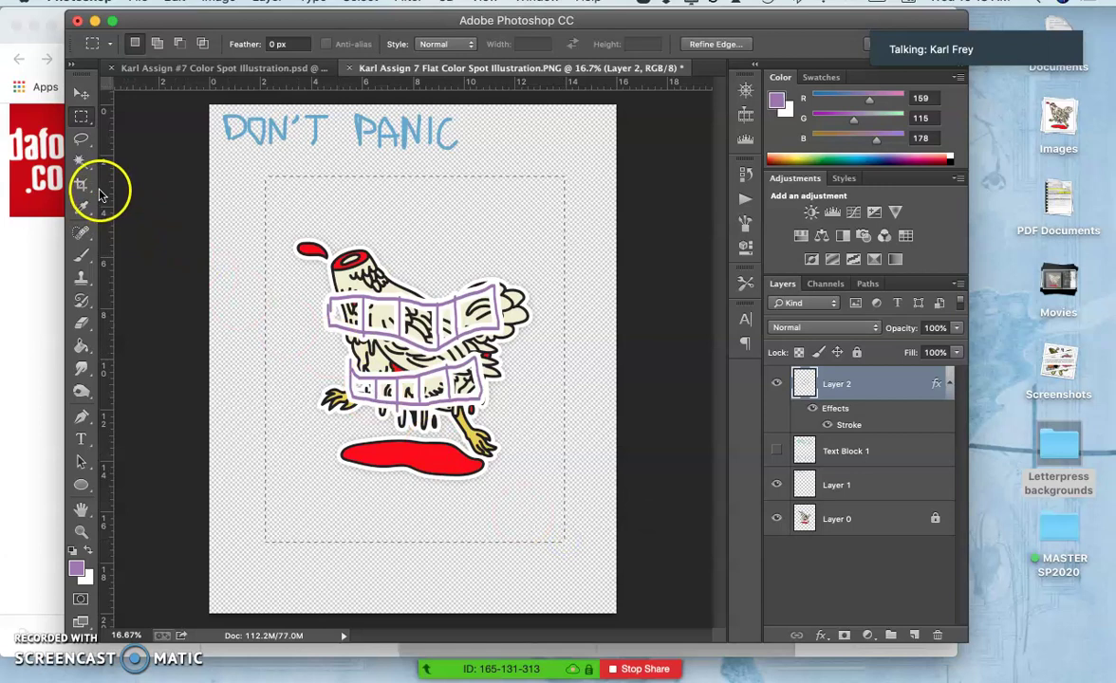
Step: Brush a purple frame along the selection's edges, undoing the stray left-edge stroke
left_click(80, 254)
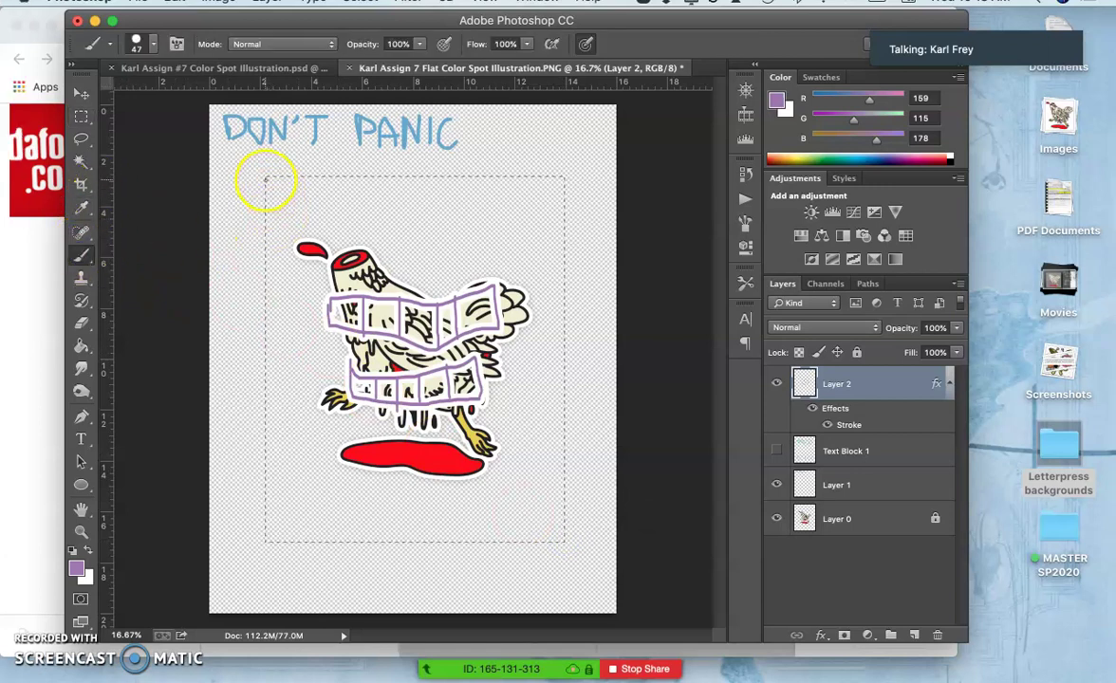
left_click(266, 177)
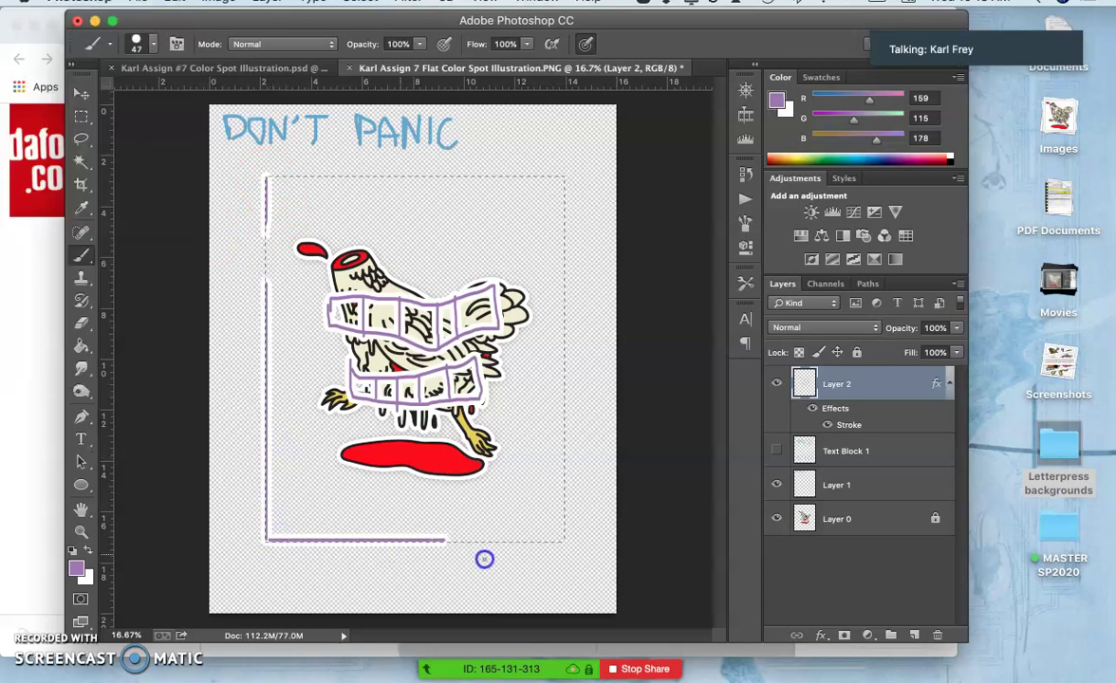
left_click(561, 518)
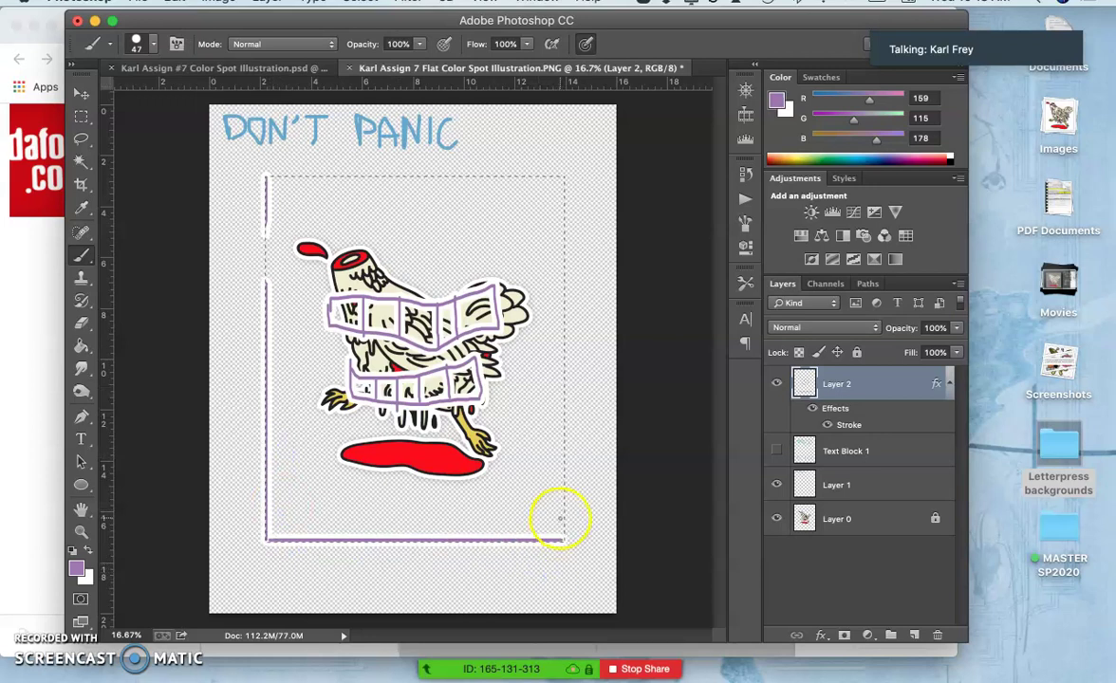
left_click_drag(564, 534, 549, 181)
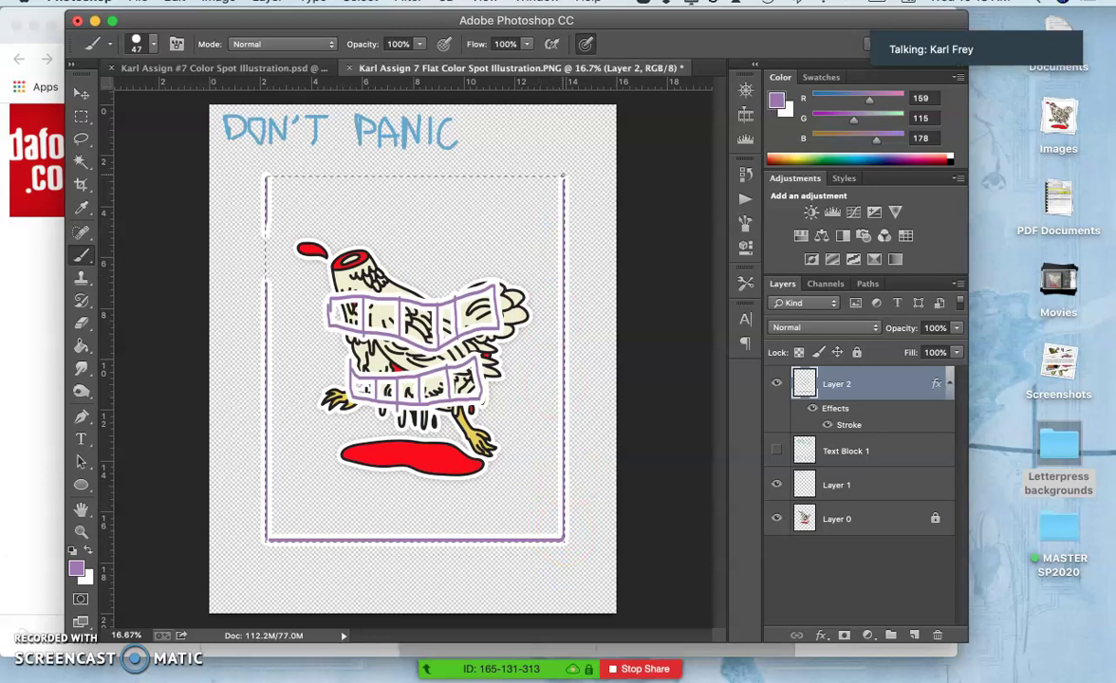
left_click(537, 178)
mouse_move(558, 174)
left_mouse_down()
mouse_move(267, 171)
mouse_move(267, 306)
left_mouse_up()
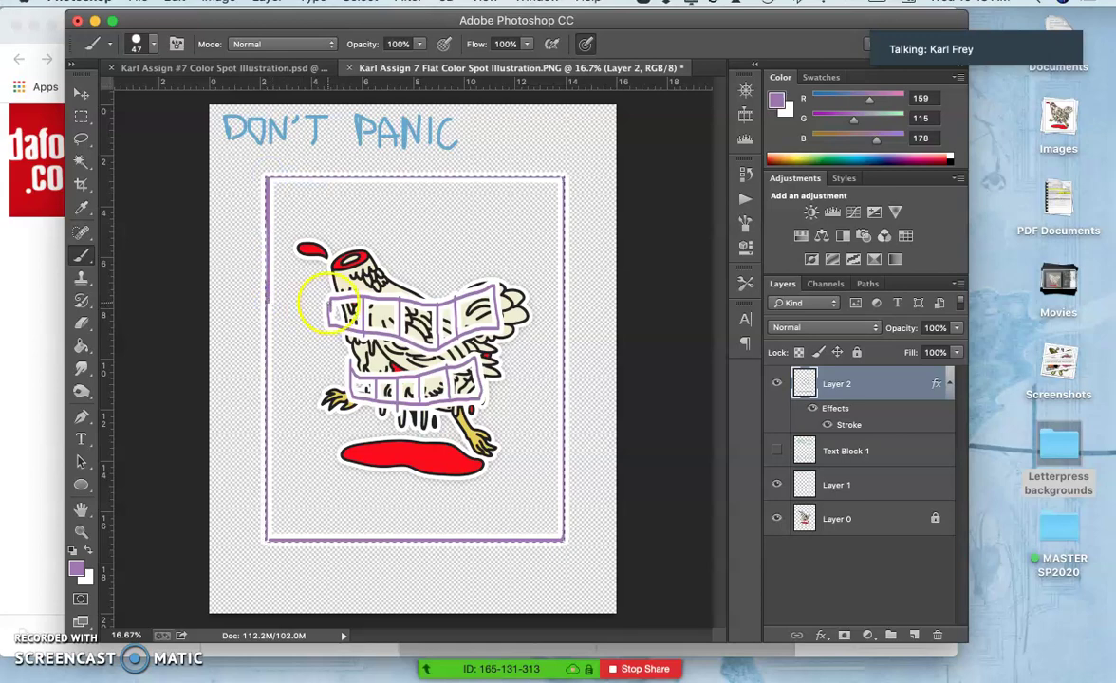
key("super+z")
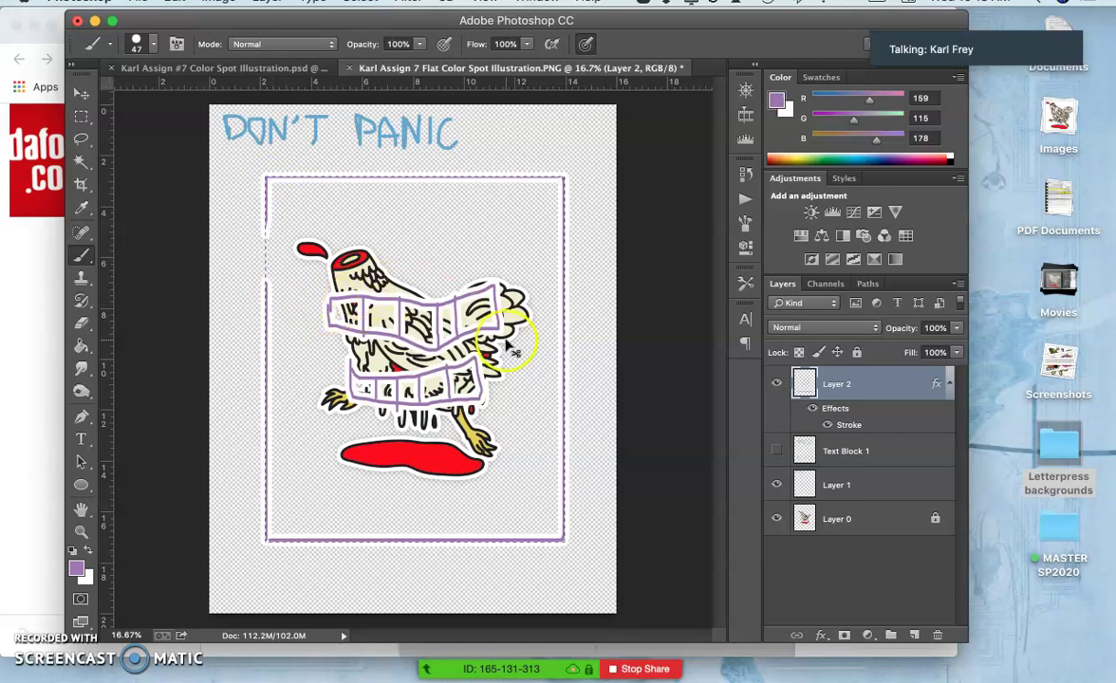
Step: Rename the purple layer 'Text Block 2', add a new layer above, and hide Text Block 2
left_click_drag(807, 383, 824, 386)
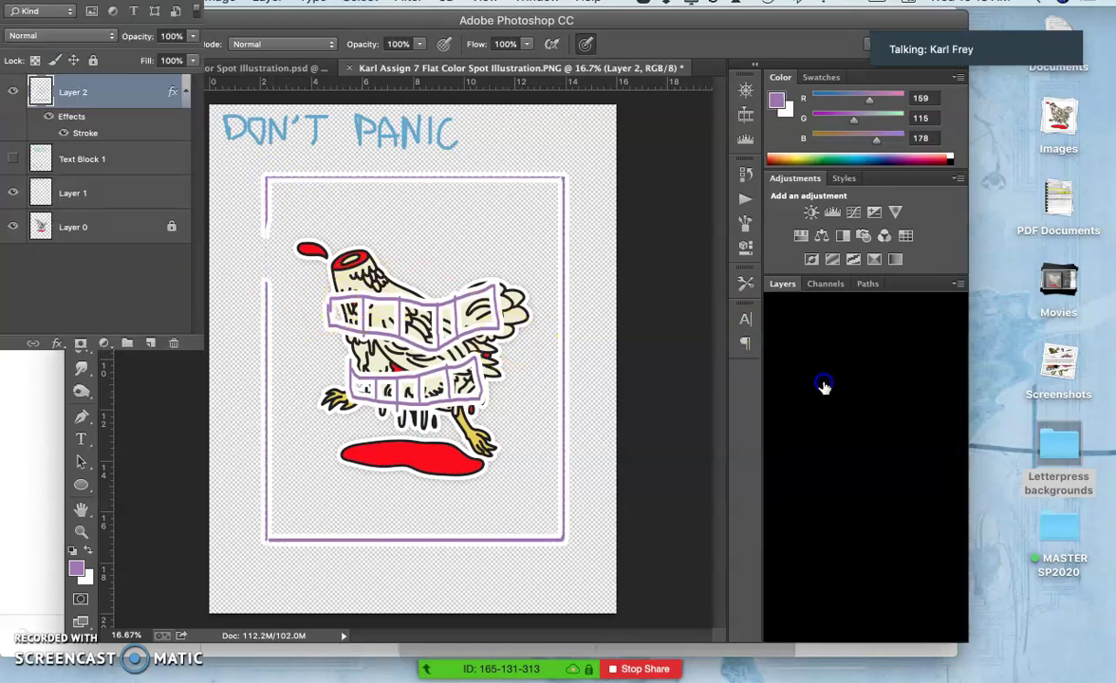
double_click(824, 384)
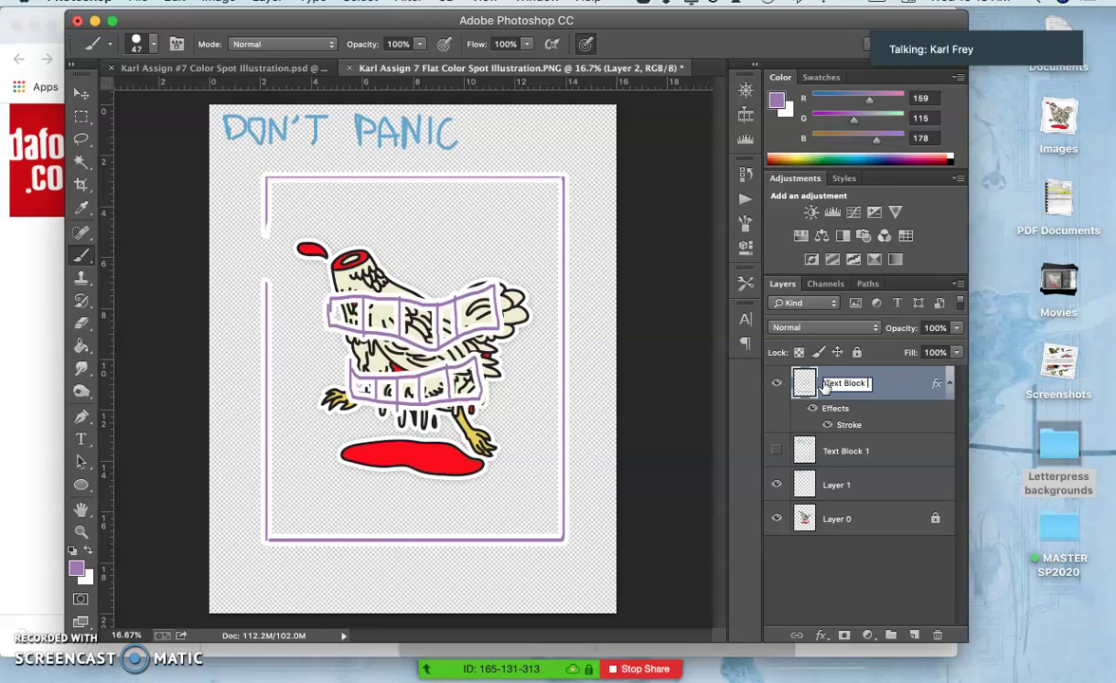
left_click(913, 638)
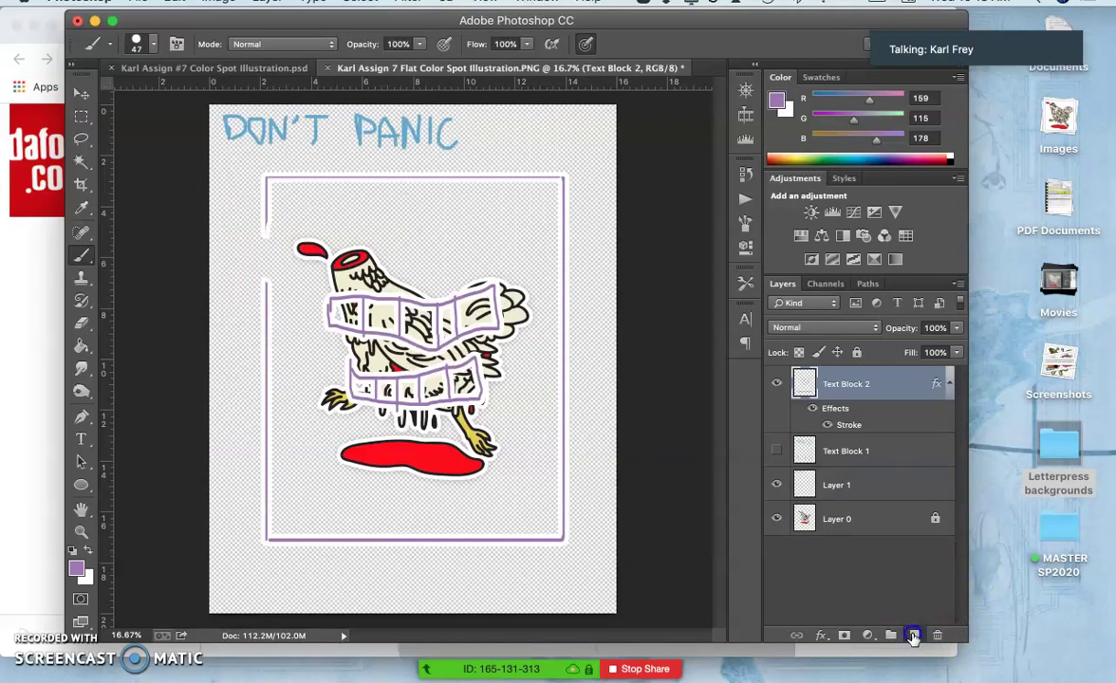
left_click(913, 637)
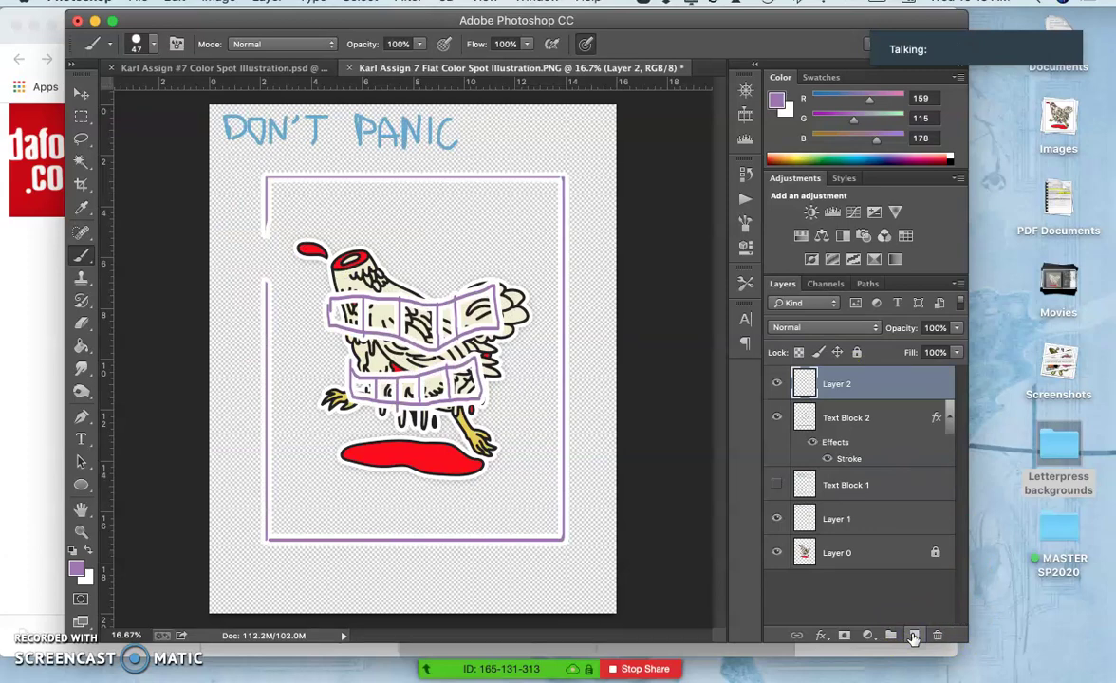
left_click(776, 418)
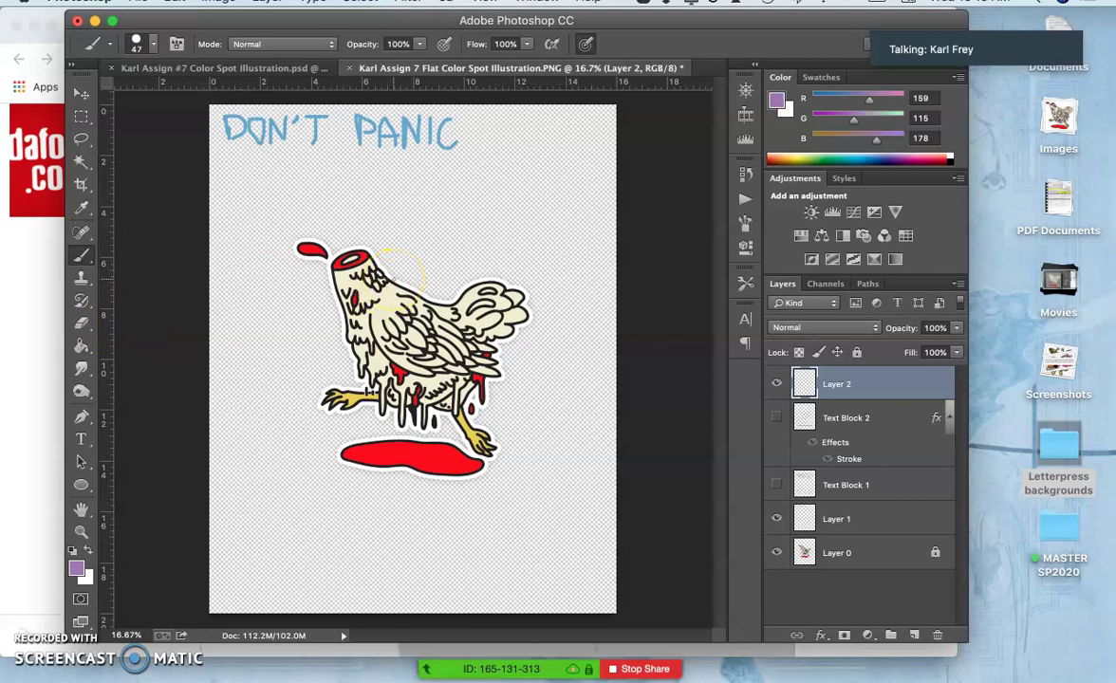
Step: Switch to hot pink (236, 0, 130) and sketch a trial box left of the chicken
left_click(917, 159)
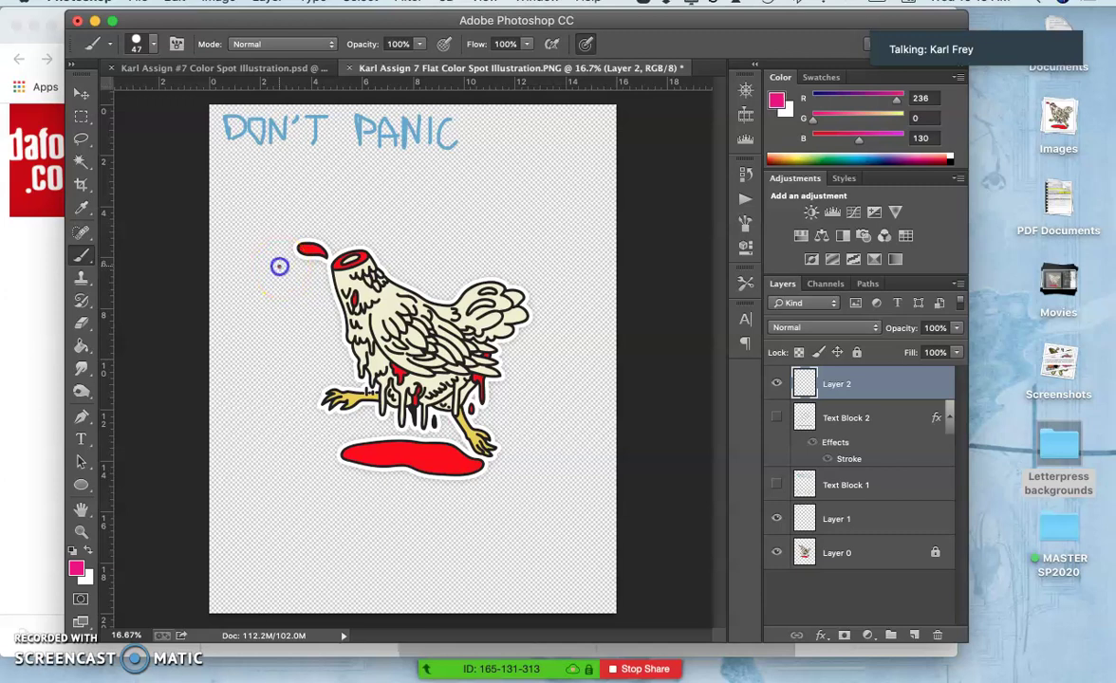
mouse_move(279, 267)
left_mouse_down()
mouse_move(279, 296)
mouse_move(281, 267)
mouse_move(313, 270)
mouse_move(315, 467)
mouse_move(278, 458)
mouse_move(273, 267)
left_mouse_up()
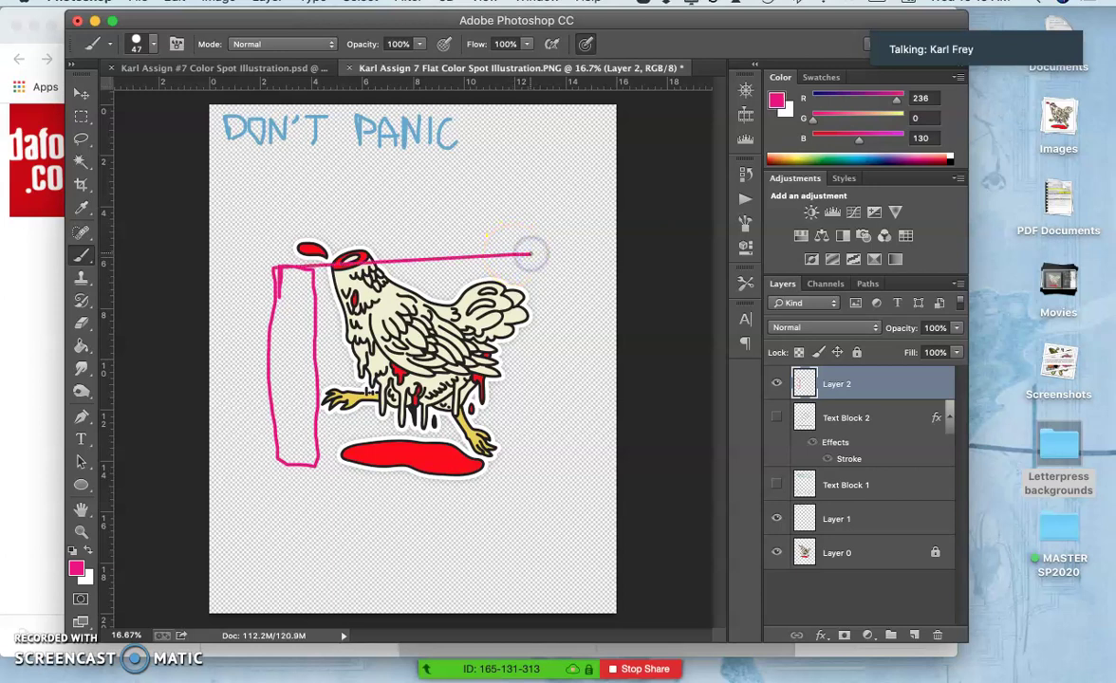
left_click(302, 311)
Step: Undo the pink box and brush a tall pink column down the left edge
key("super+alt+z")
key("super+alt+z")
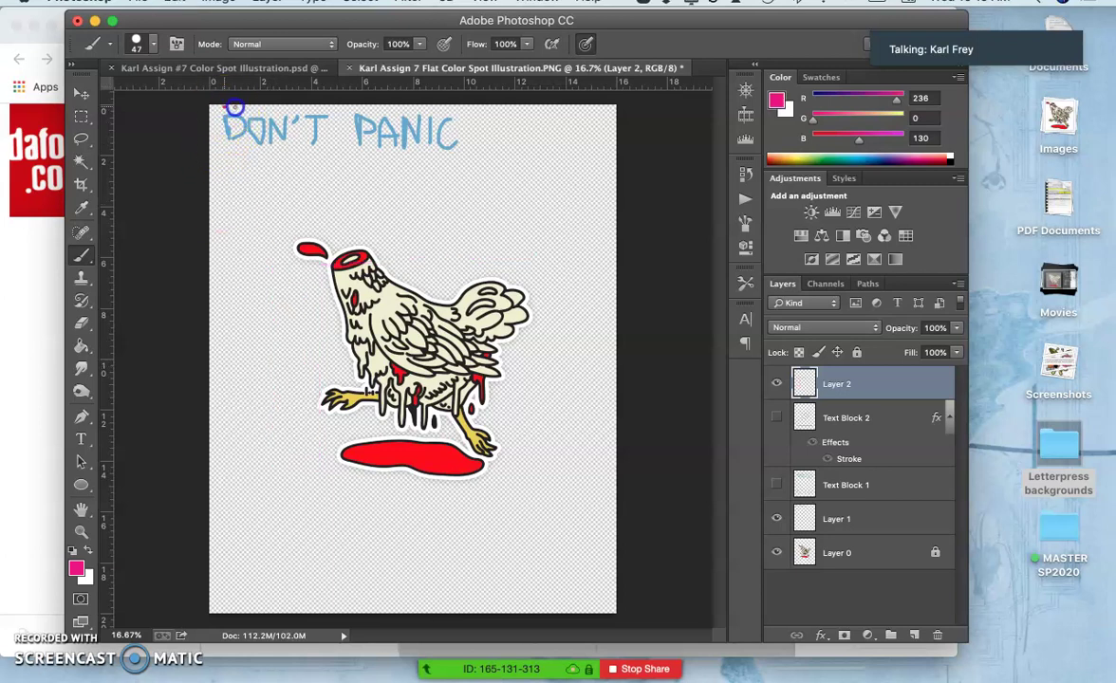
mouse_move(235, 108)
left_mouse_down()
mouse_move(285, 111)
mouse_move(301, 548)
mouse_move(297, 612)
mouse_move(210, 608)
left_mouse_up()
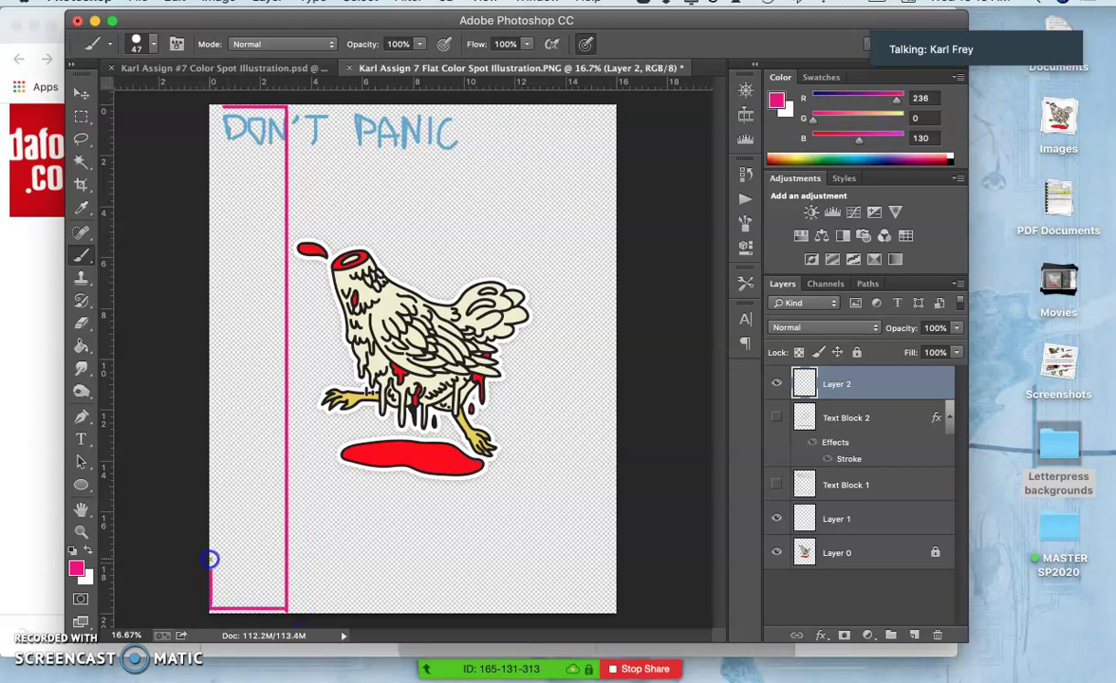
left_click_drag(210, 560, 169, 270)
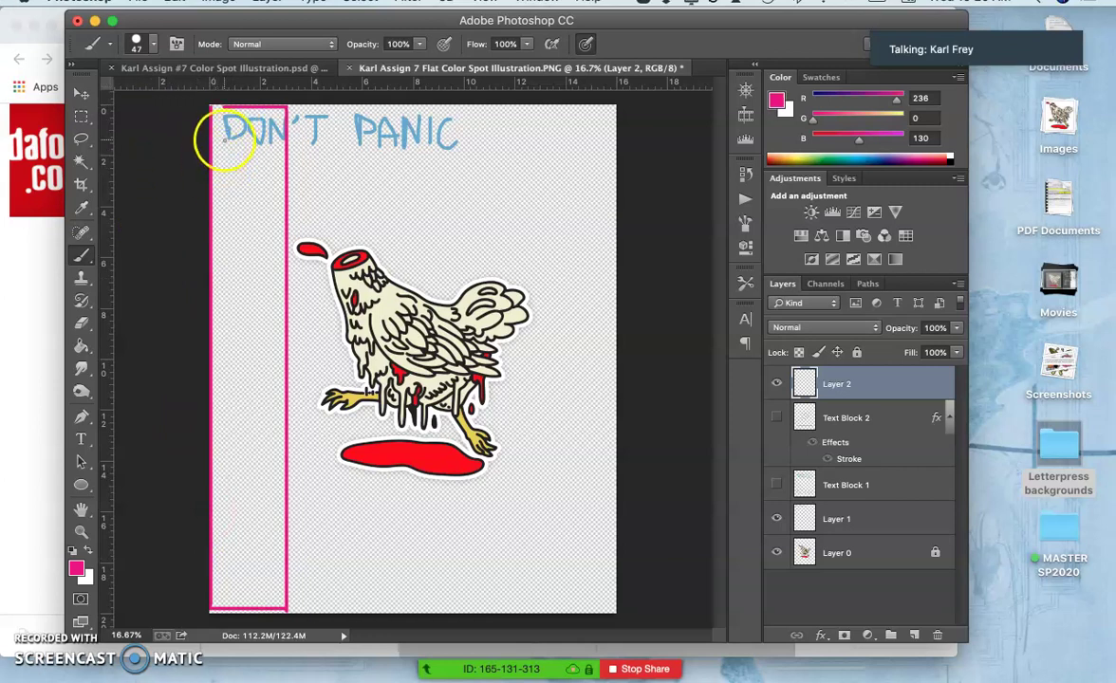
left_click_drag(212, 174, 289, 178)
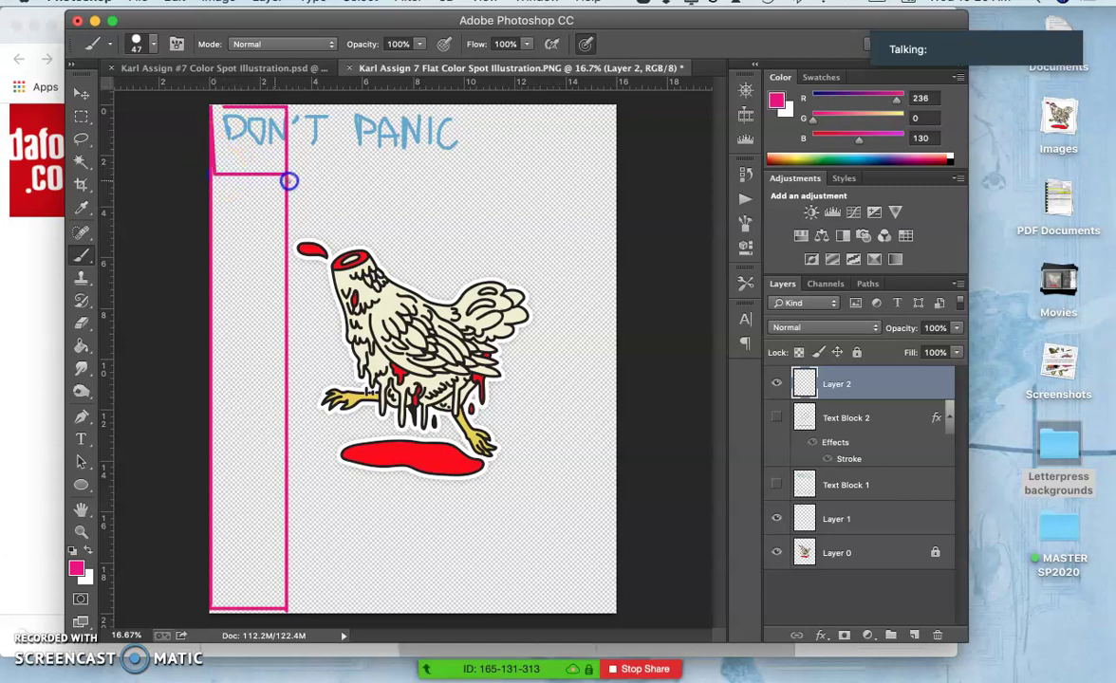
mouse_move(217, 226)
left_mouse_down()
mouse_move(277, 229)
mouse_move(274, 239)
left_mouse_up()
key("super+z")
Step: Divide the pink column into stacked boxes with horizontal lines
left_click_drag(214, 234, 279, 236)
left_click_drag(215, 291, 284, 290)
left_click_drag(215, 314, 284, 314)
left_click_drag(216, 361, 286, 361)
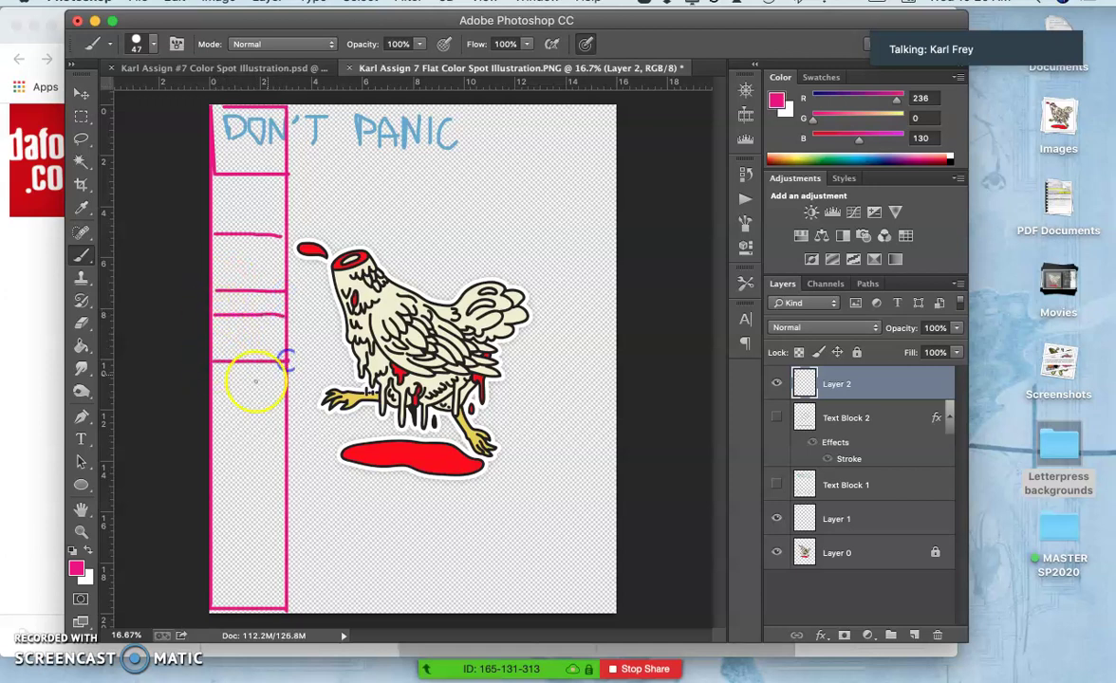
left_click_drag(215, 391, 299, 391)
mouse_move(224, 368)
left_mouse_down()
mouse_move(239, 381)
mouse_move(272, 377)
left_mouse_up()
left_click_drag(218, 436, 282, 437)
left_click_drag(215, 472, 300, 471)
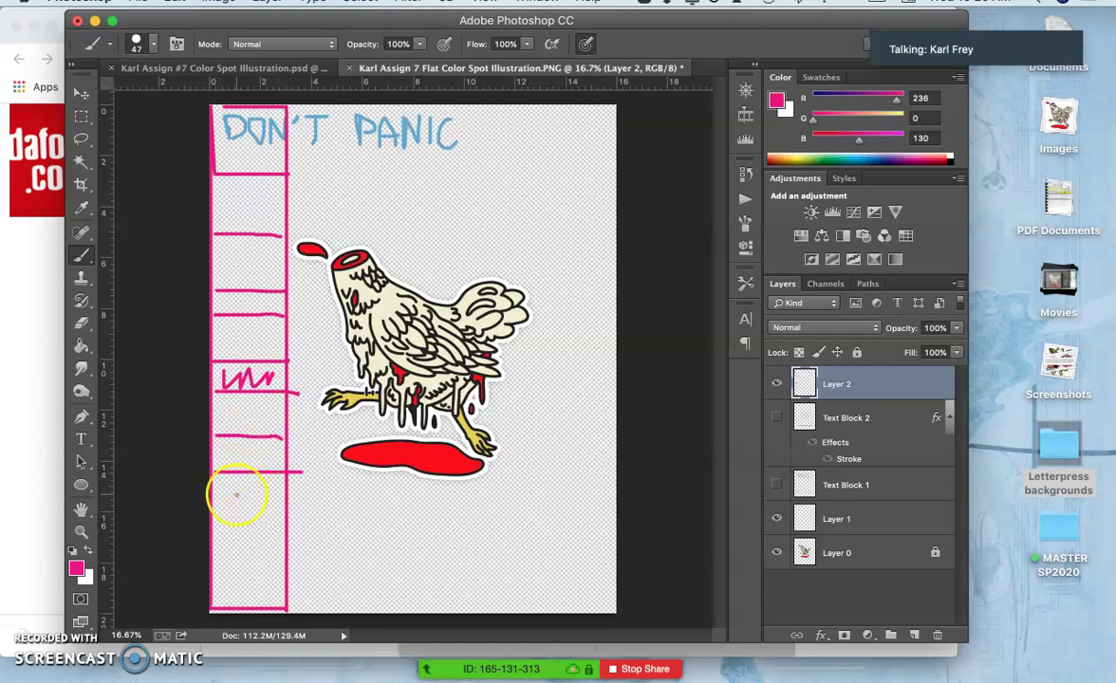
left_click_drag(219, 506, 277, 508)
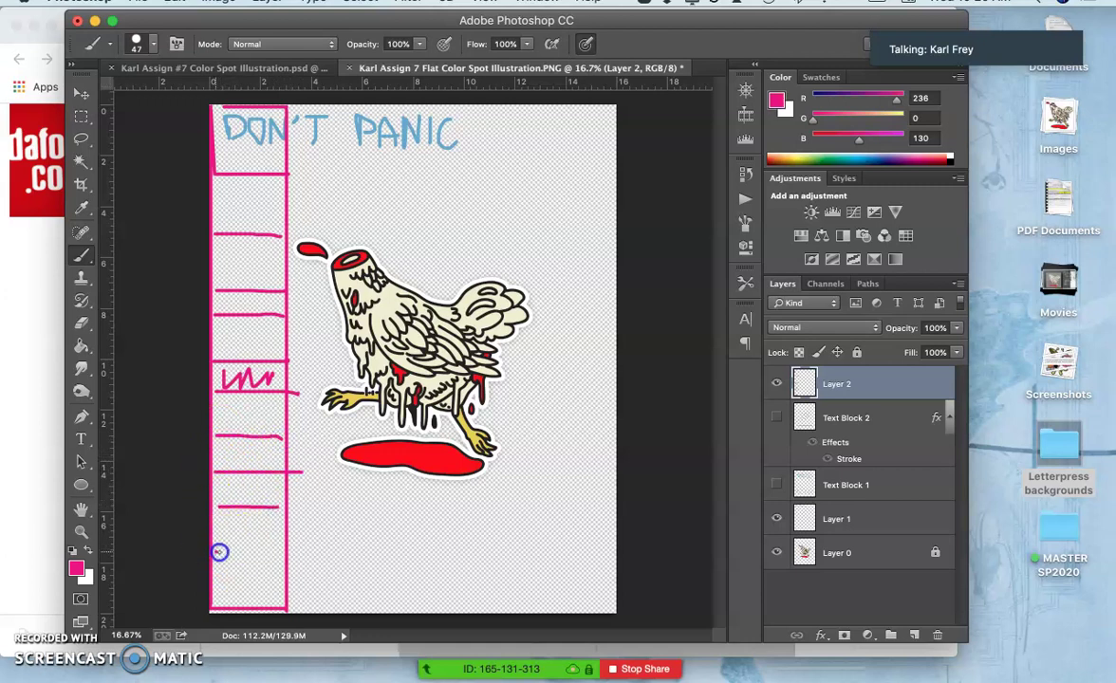
left_click_drag(219, 550, 284, 553)
left_click(249, 439)
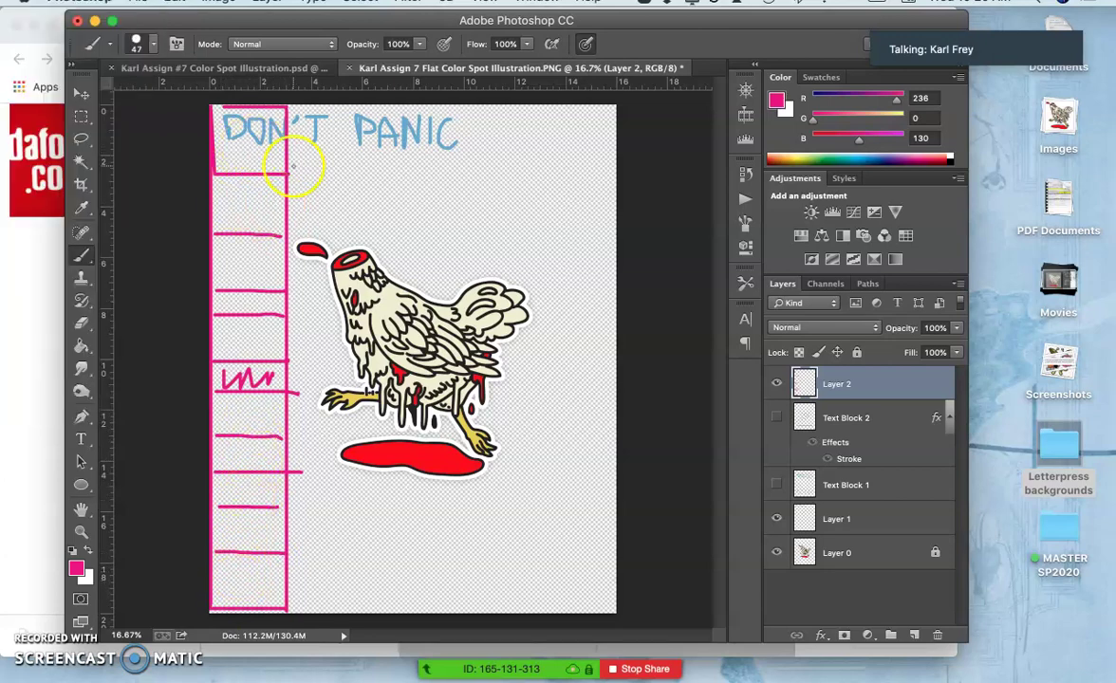
Step: Hide the blue lettering layer and hand-letter DON'T PANIC down the pink boxes
left_click(777, 519)
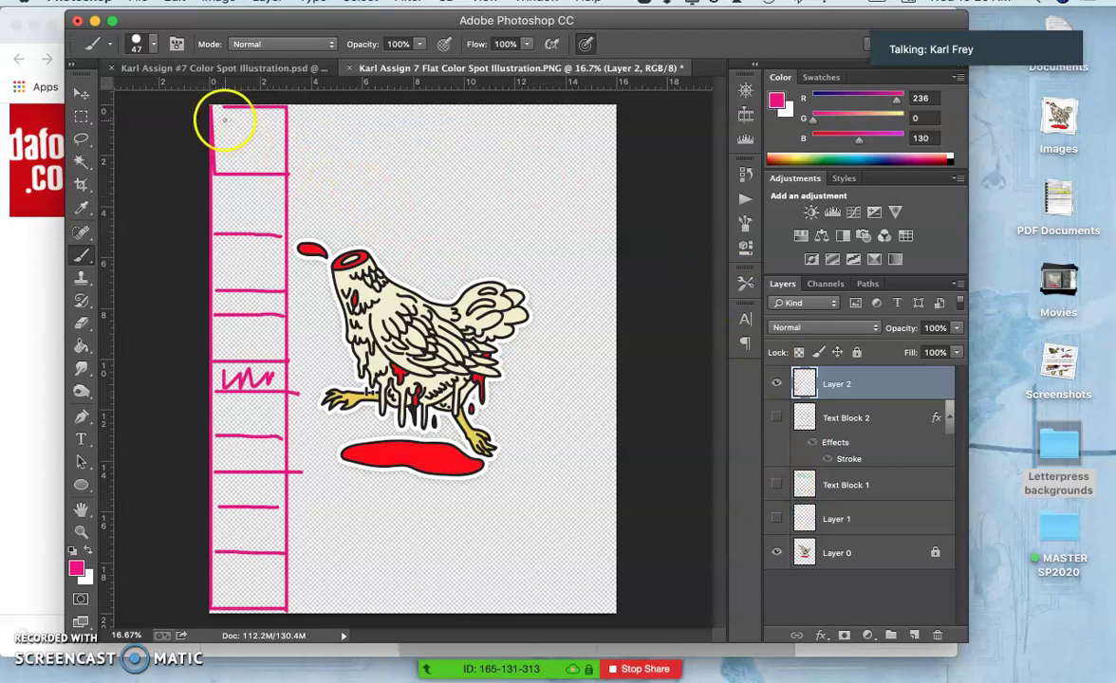
mouse_move(225, 120)
left_mouse_down()
mouse_move(227, 154)
mouse_move(247, 114)
mouse_move(274, 131)
mouse_move(236, 158)
mouse_move(253, 135)
mouse_move(239, 142)
left_mouse_up()
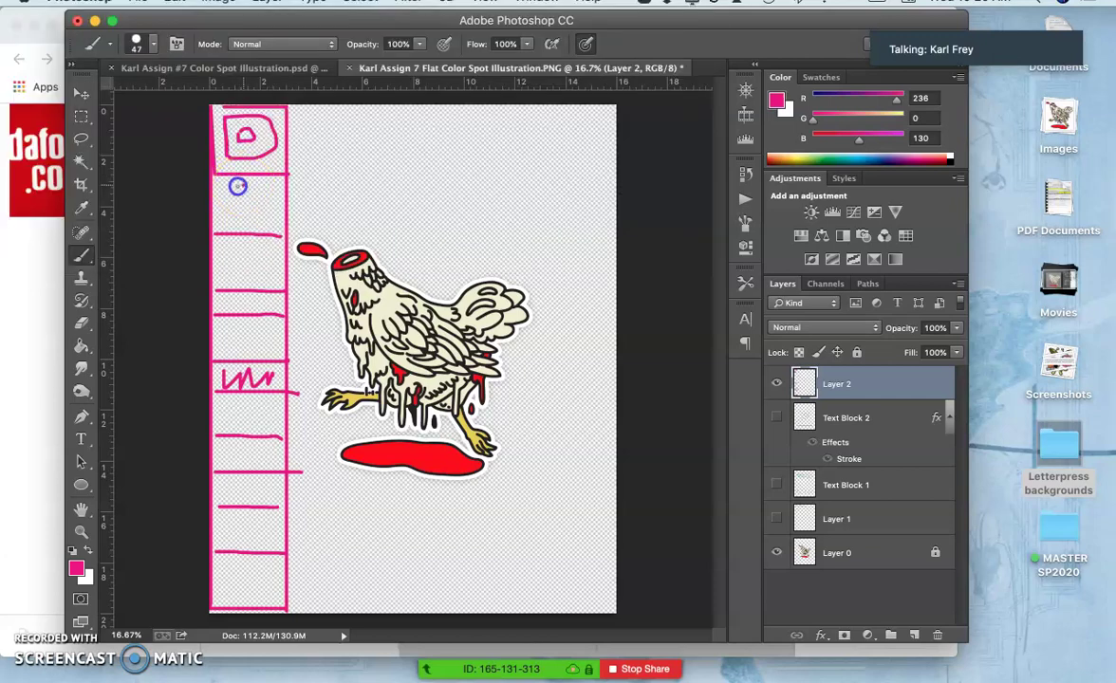
mouse_move(238, 186)
left_mouse_down()
mouse_move(244, 227)
mouse_move(254, 187)
mouse_move(240, 189)
mouse_move(252, 212)
left_mouse_up()
mouse_move(227, 267)
left_mouse_down()
mouse_move(232, 254)
mouse_move(269, 244)
mouse_move(262, 280)
mouse_move(237, 270)
left_mouse_up()
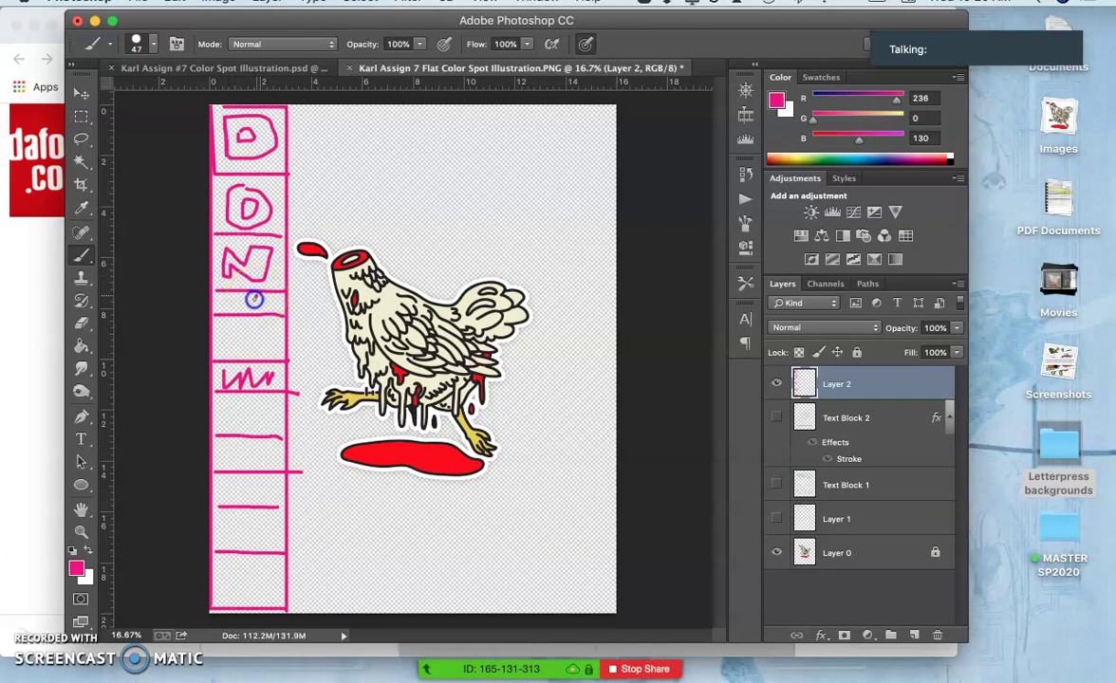
mouse_move(248, 302)
left_mouse_down()
mouse_move(264, 302)
mouse_move(224, 320)
mouse_move(224, 331)
mouse_move(237, 334)
mouse_move(236, 354)
mouse_move(262, 339)
left_mouse_up()
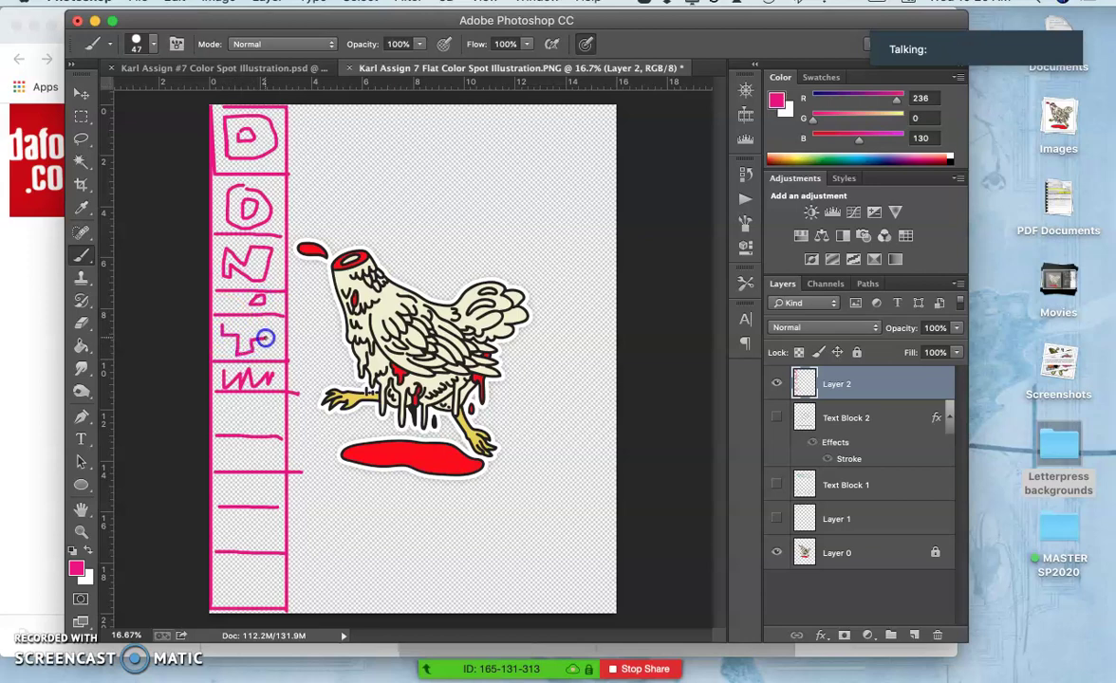
mouse_move(225, 400)
left_mouse_down()
mouse_move(240, 433)
mouse_move(242, 421)
mouse_move(271, 414)
mouse_move(263, 401)
mouse_move(255, 410)
left_mouse_up()
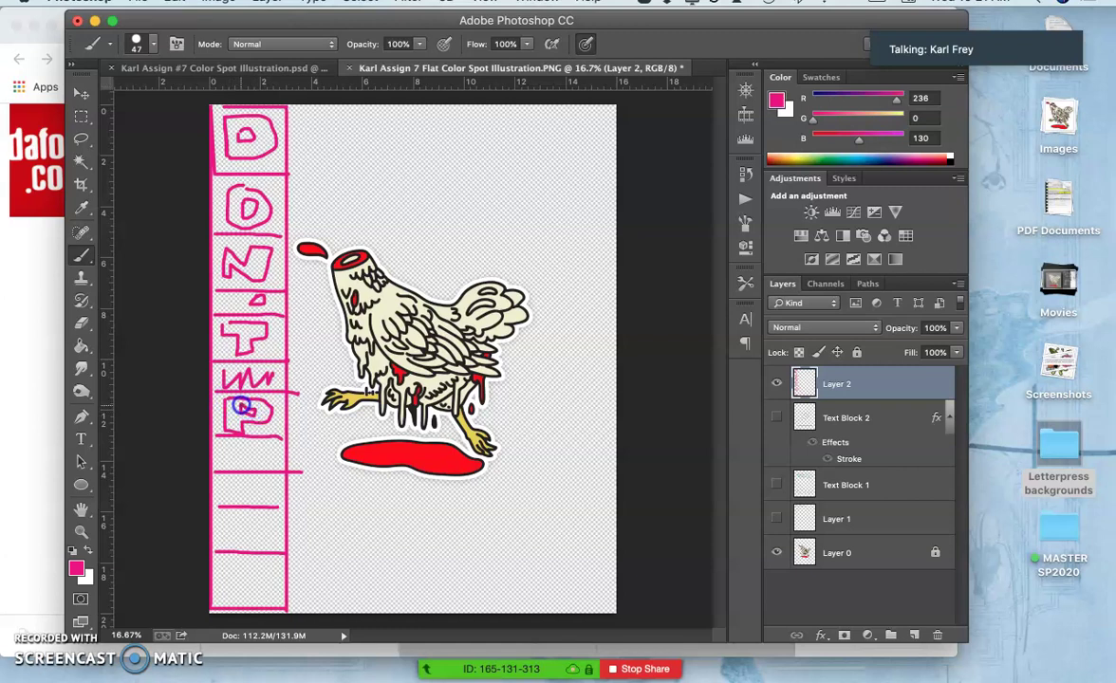
mouse_move(228, 457)
left_mouse_down()
mouse_move(251, 446)
mouse_move(277, 466)
left_mouse_up()
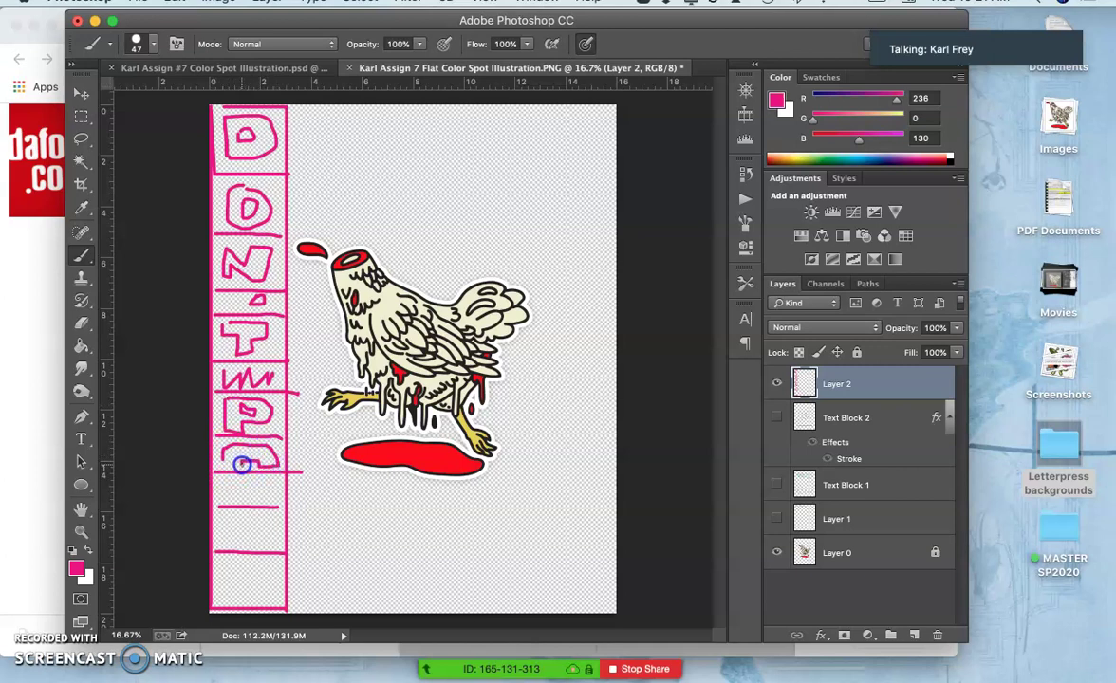
mouse_move(242, 464)
left_mouse_down()
mouse_move(226, 464)
mouse_move(249, 454)
left_mouse_up()
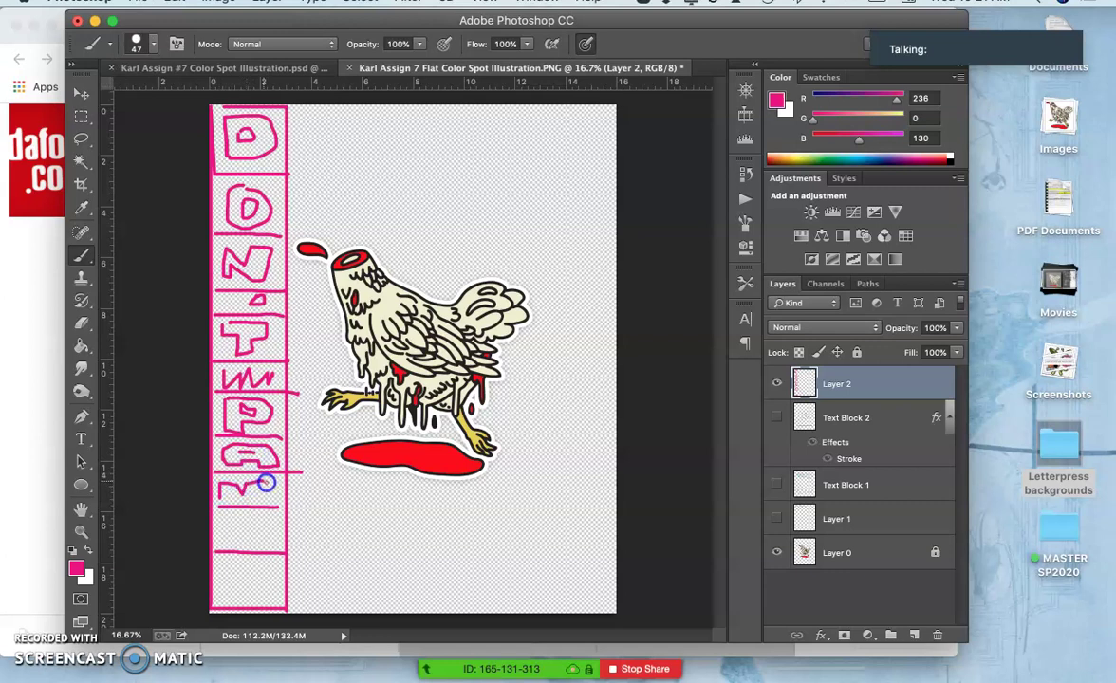
left_click_drag(266, 483, 246, 509)
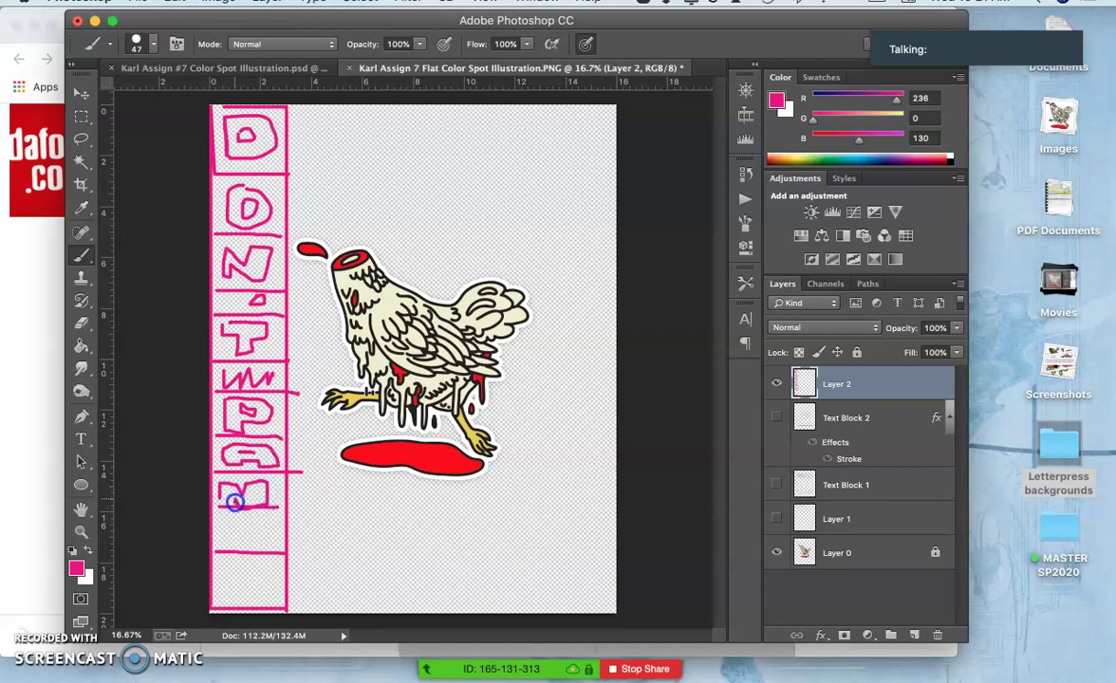
mouse_move(219, 492)
left_mouse_down()
mouse_move(237, 523)
mouse_move(230, 534)
mouse_move(252, 545)
mouse_move(244, 514)
mouse_move(242, 553)
mouse_move(262, 567)
mouse_move(222, 576)
mouse_move(249, 603)
mouse_move(255, 591)
mouse_move(241, 589)
left_mouse_up()
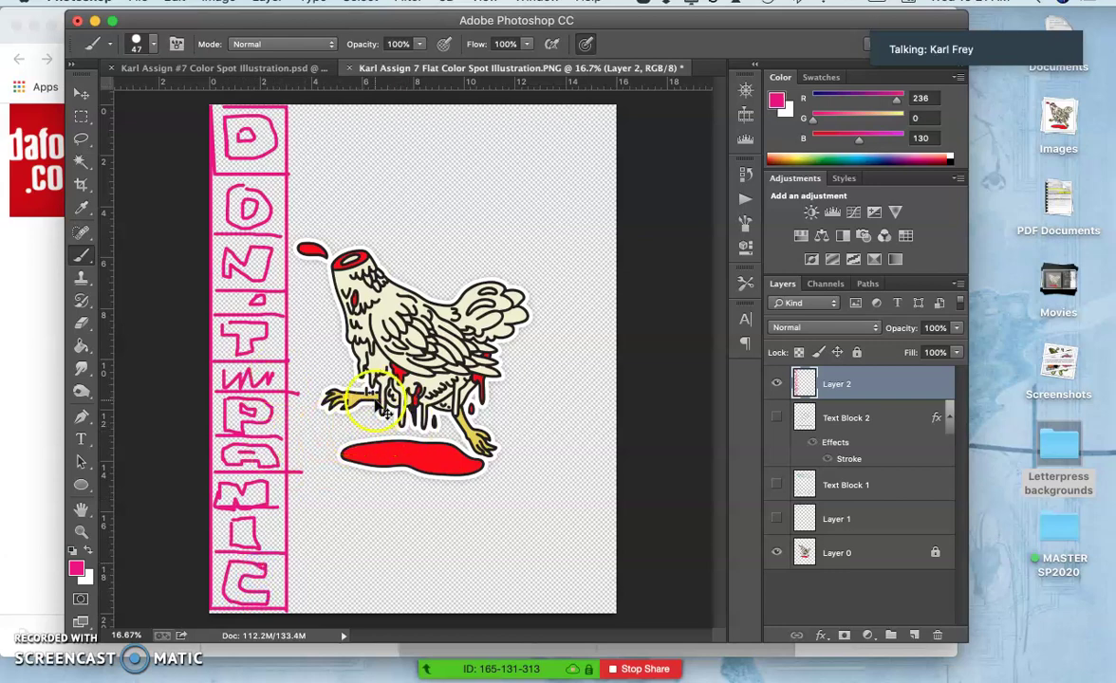
Step: Slightly warp the pink DON'T PANIC column, pulling its left and right edges upward
key("super+t")
right_click(277, 297)
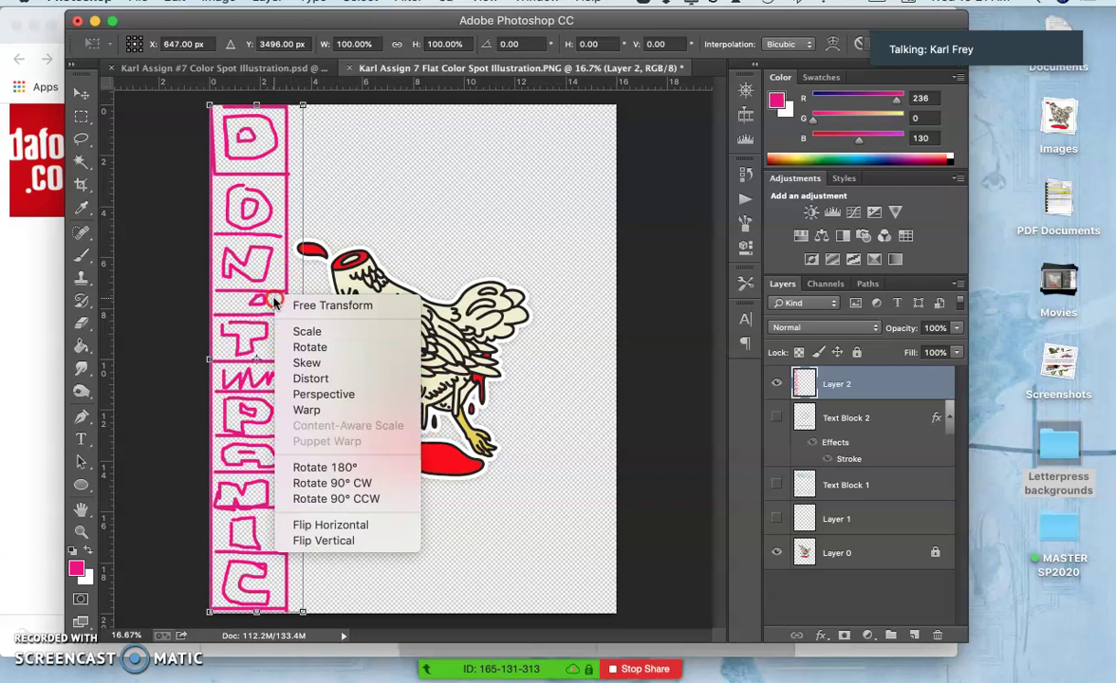
left_click(307, 410)
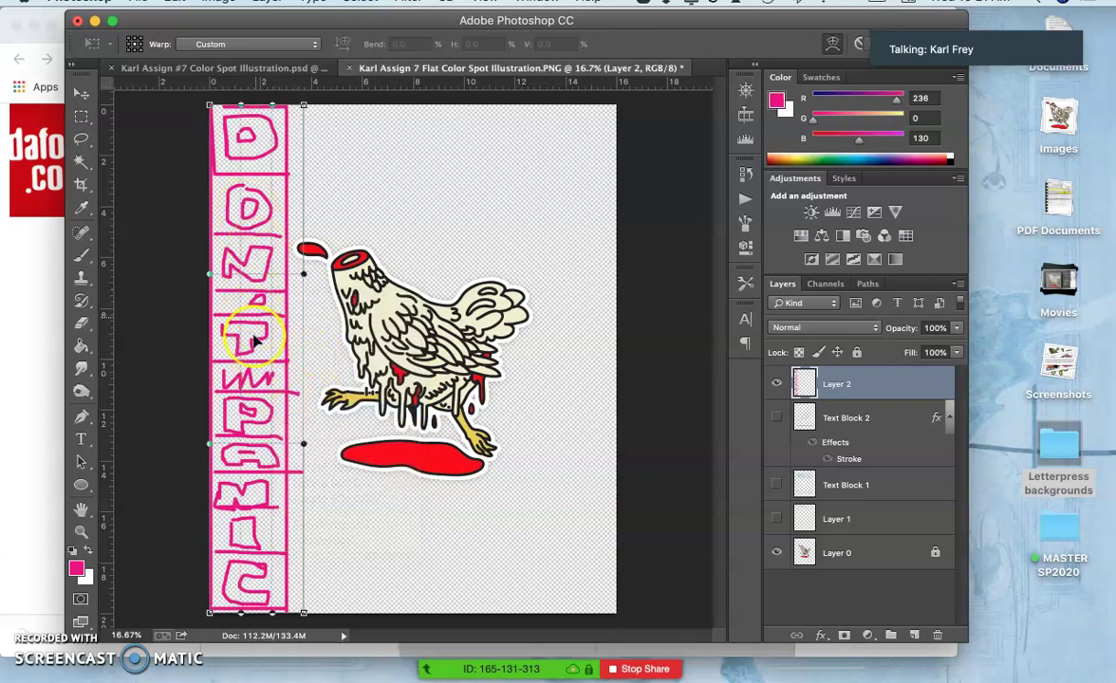
left_click_drag(252, 339, 210, 259)
left_click(200, 267)
left_click_drag(209, 244, 209, 232)
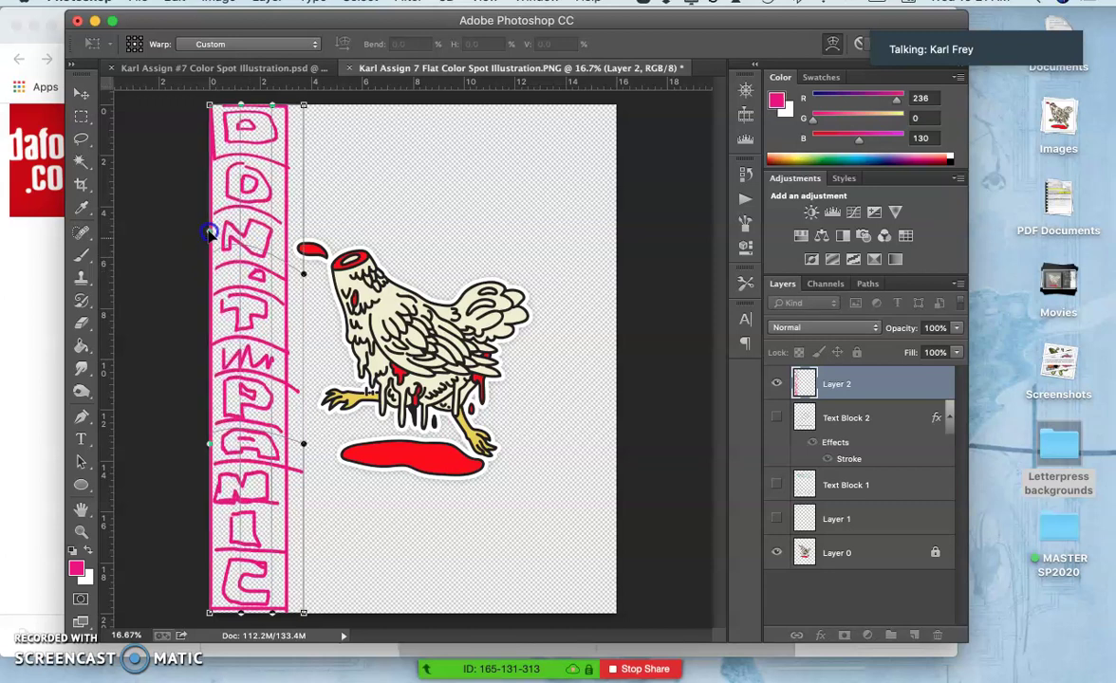
left_click_drag(300, 275, 293, 211)
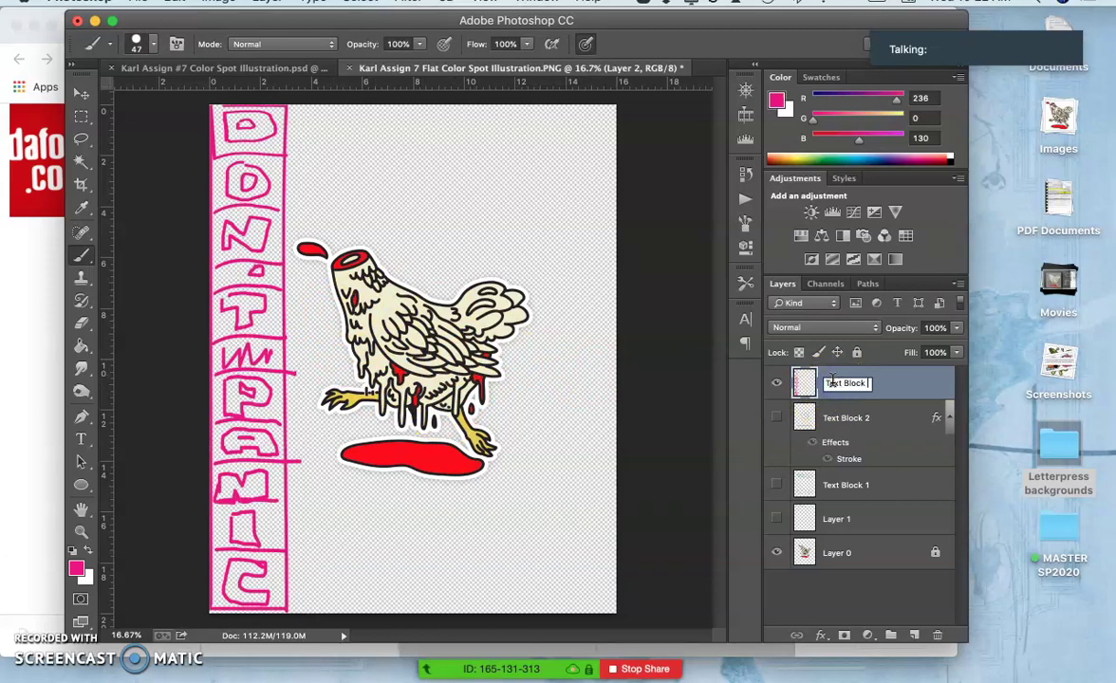
Step: Confirm the name 'Text Block 3', compare the three sketches, then bring dafont.com forward
left_click(892, 380)
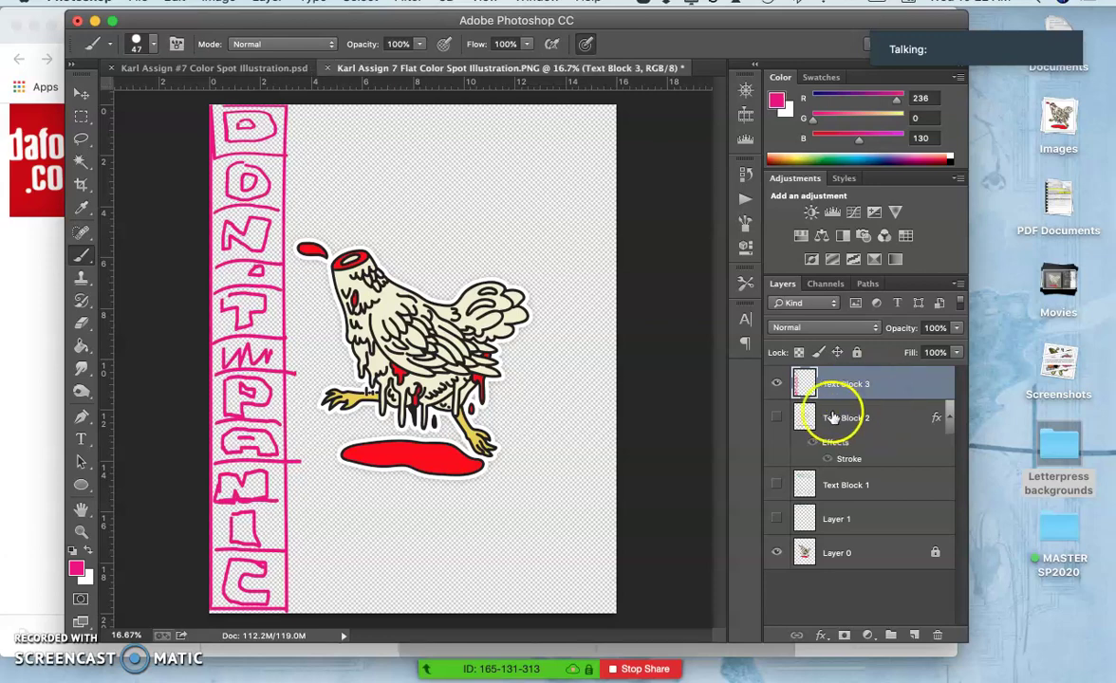
left_click(776, 384)
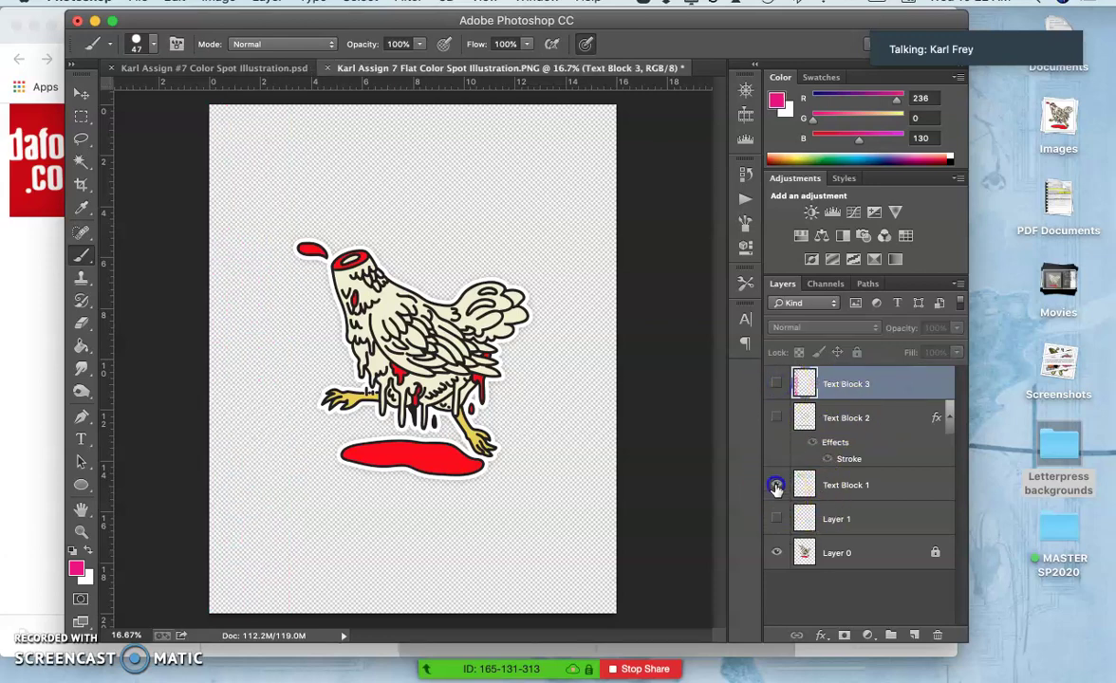
left_click(777, 485)
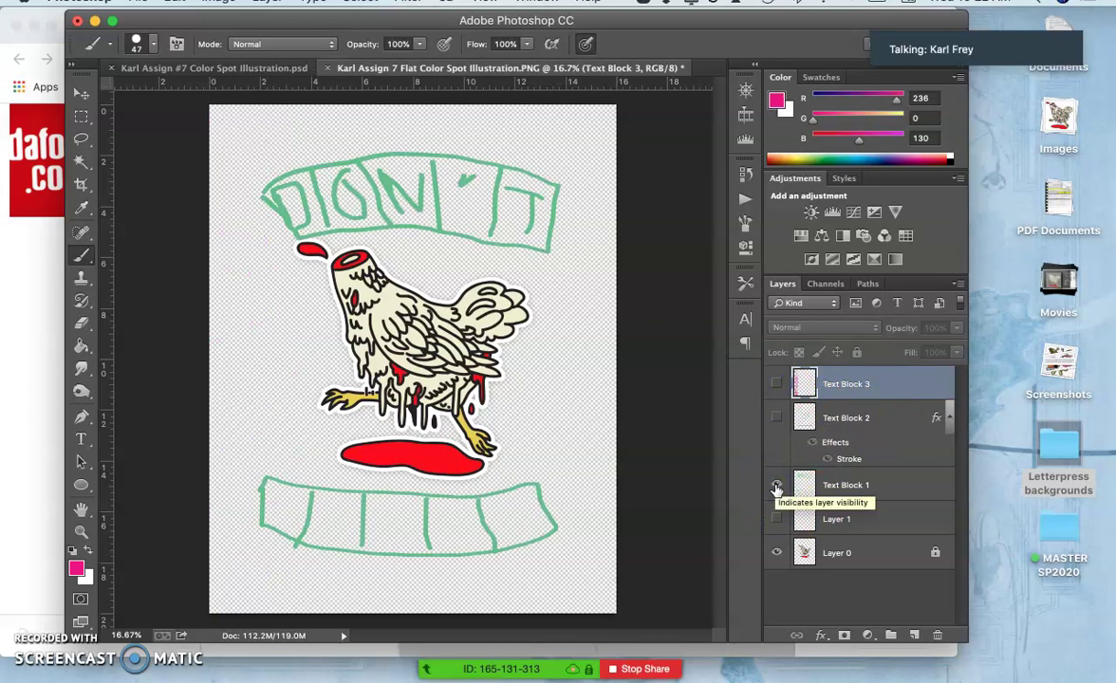
left_click(777, 486)
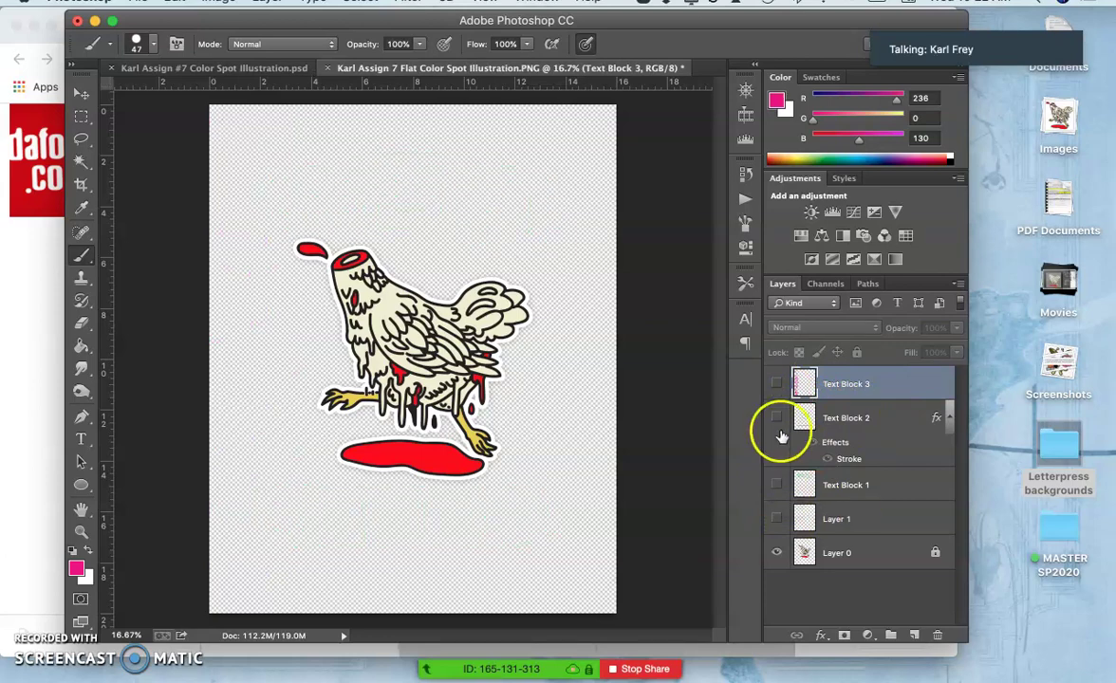
left_click(776, 418)
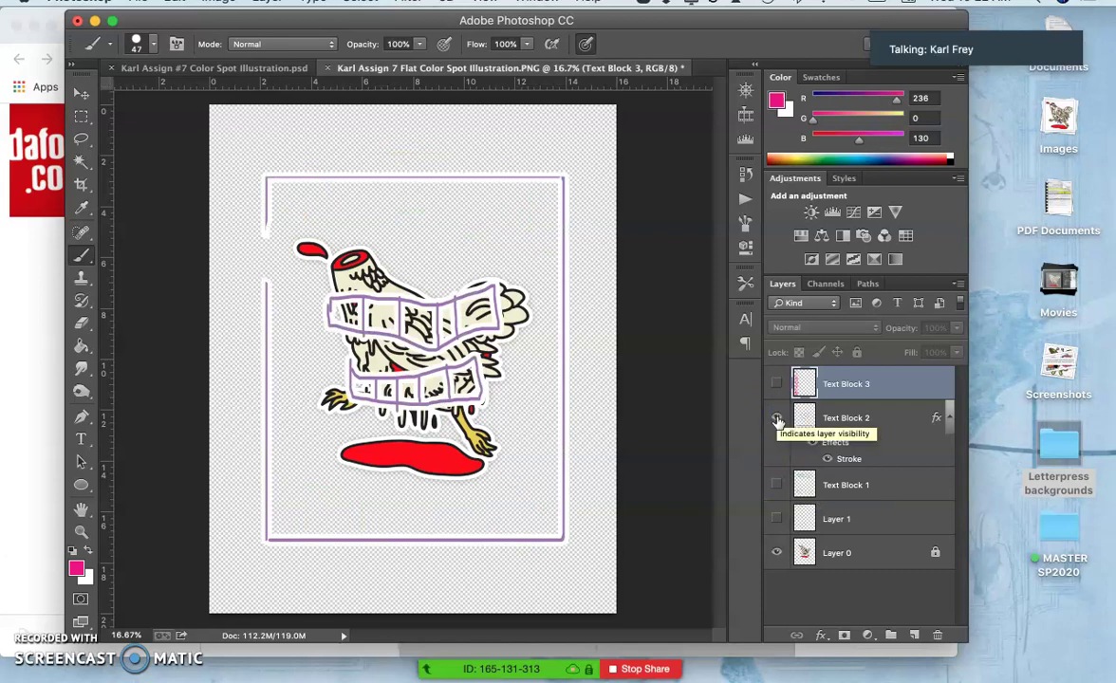
left_click(777, 417)
left_click(776, 383)
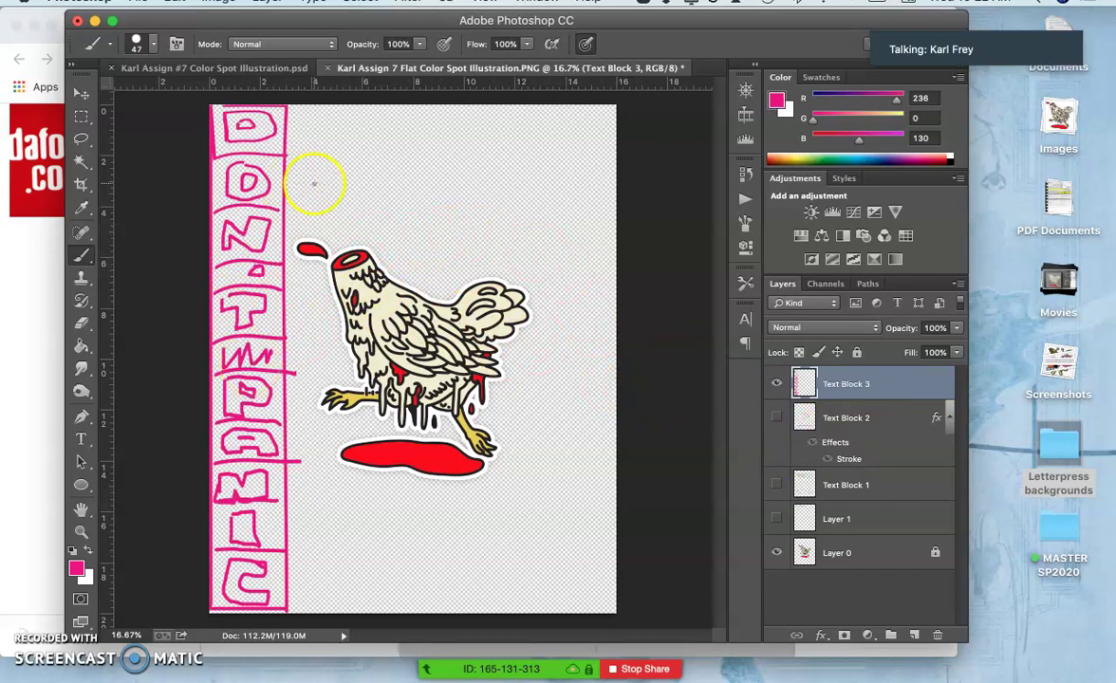
left_click(37, 294)
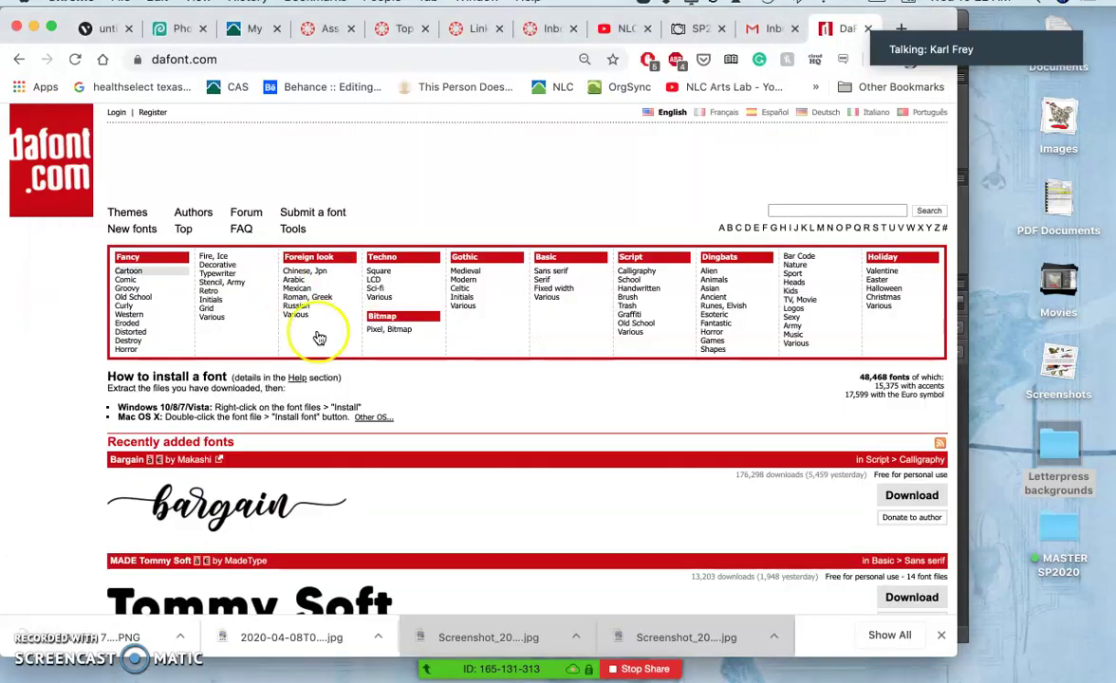
Step: Search dafont.com for fonts matching 'HAnd'
left_click(795, 211)
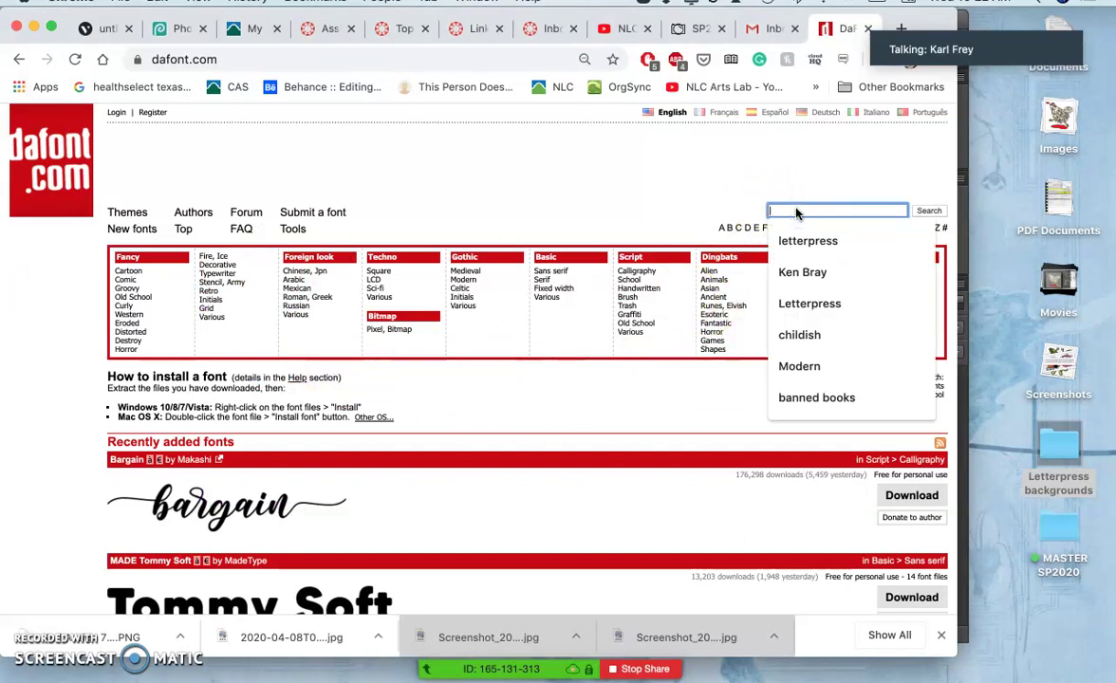
left_click(790, 209)
type("HAnd")
key("Return")
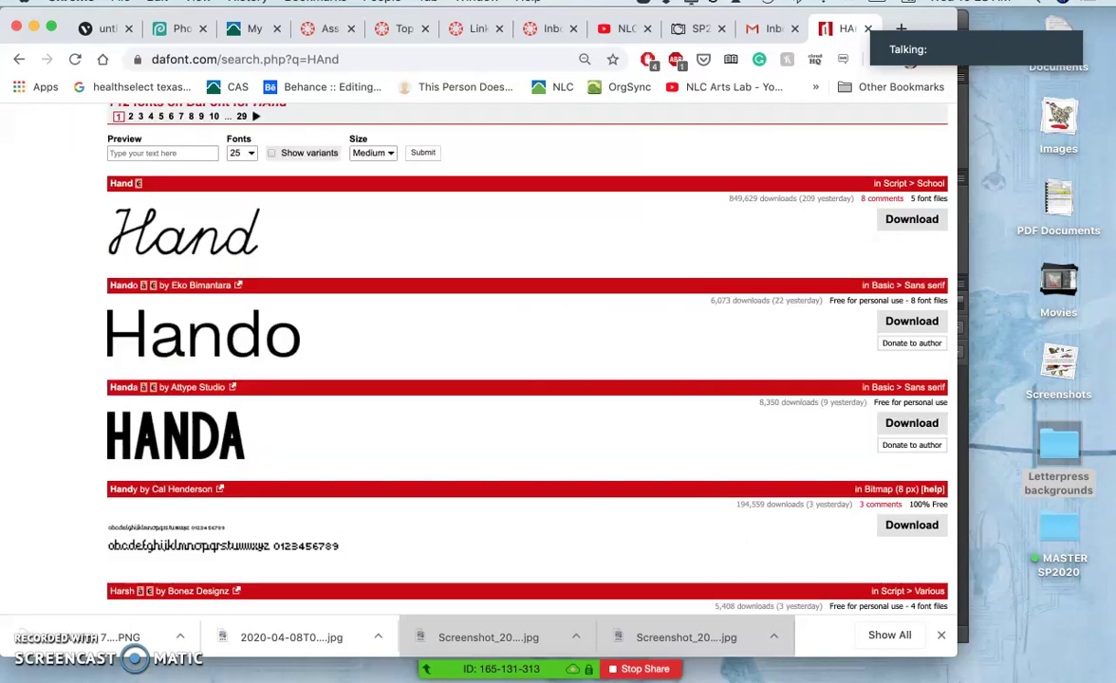
Step: Scroll through the 712 'HAnd' font results to browse the hand-drawn typefaces
left_click(697, 287)
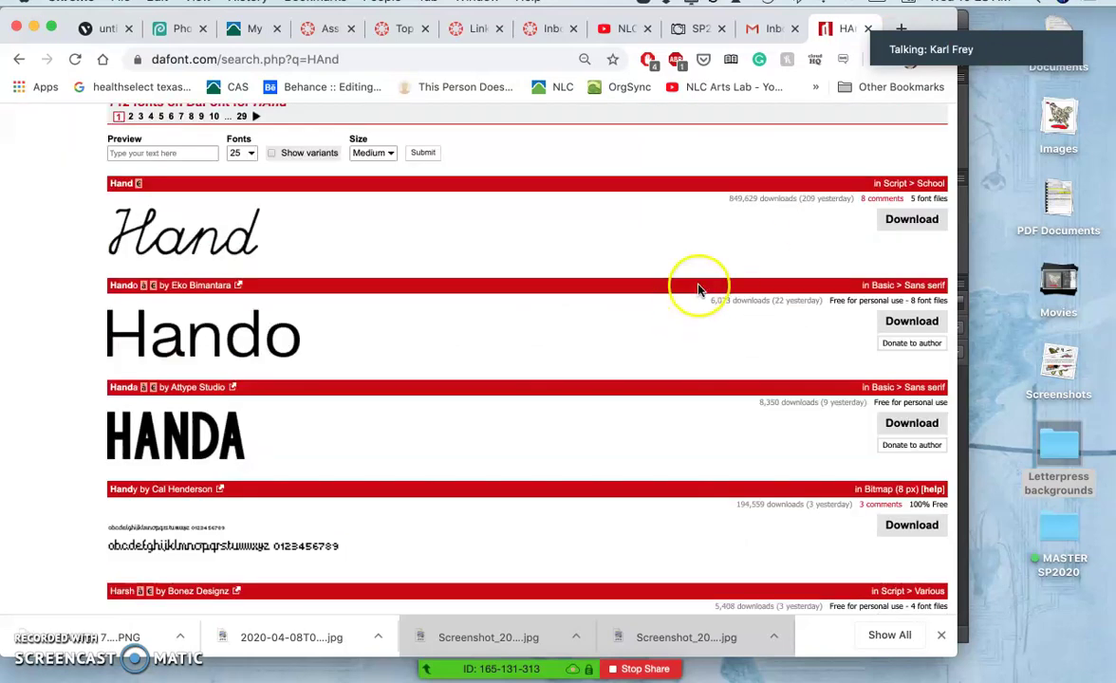
scroll(700, 289, "up", 10)
scroll(700, 290, "up", 5)
left_click(773, 211)
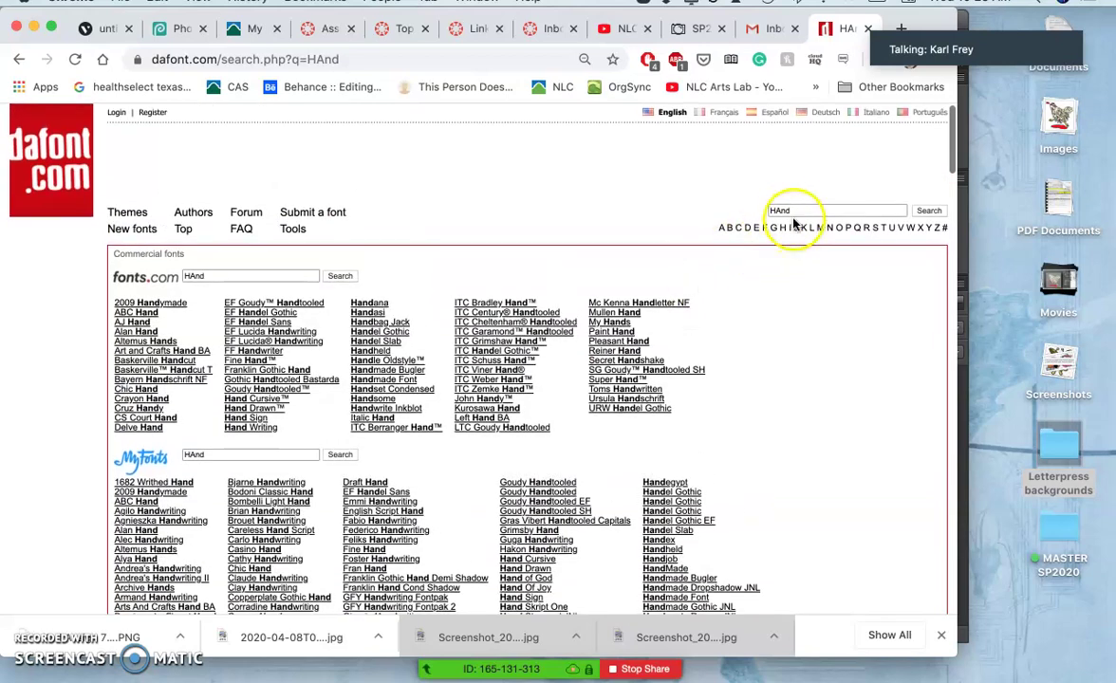
left_click(673, 382)
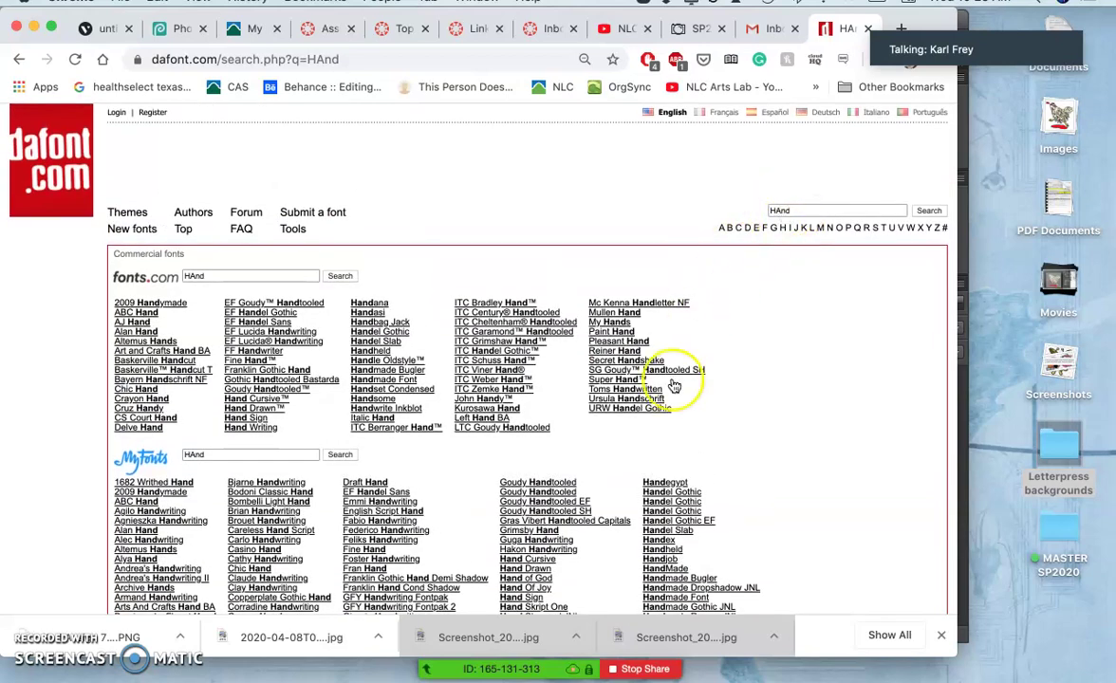
scroll(673, 384, "down", 15)
scroll(674, 386, "down", 1)
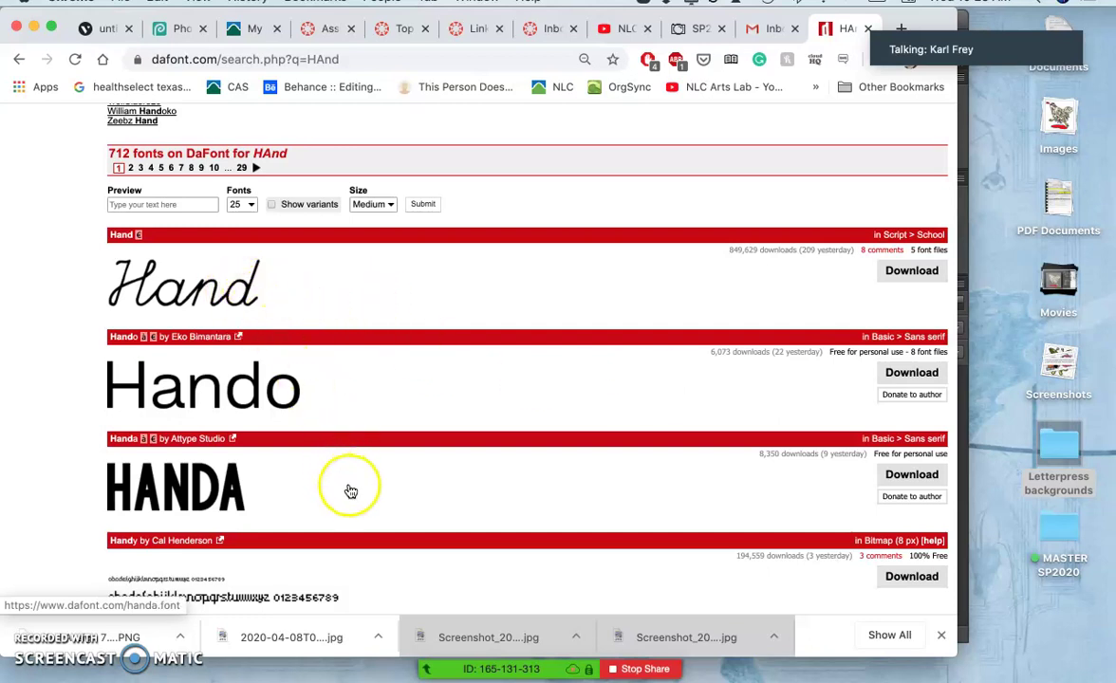
scroll(331, 482, "down", 4)
scroll(331, 482, "down", 10)
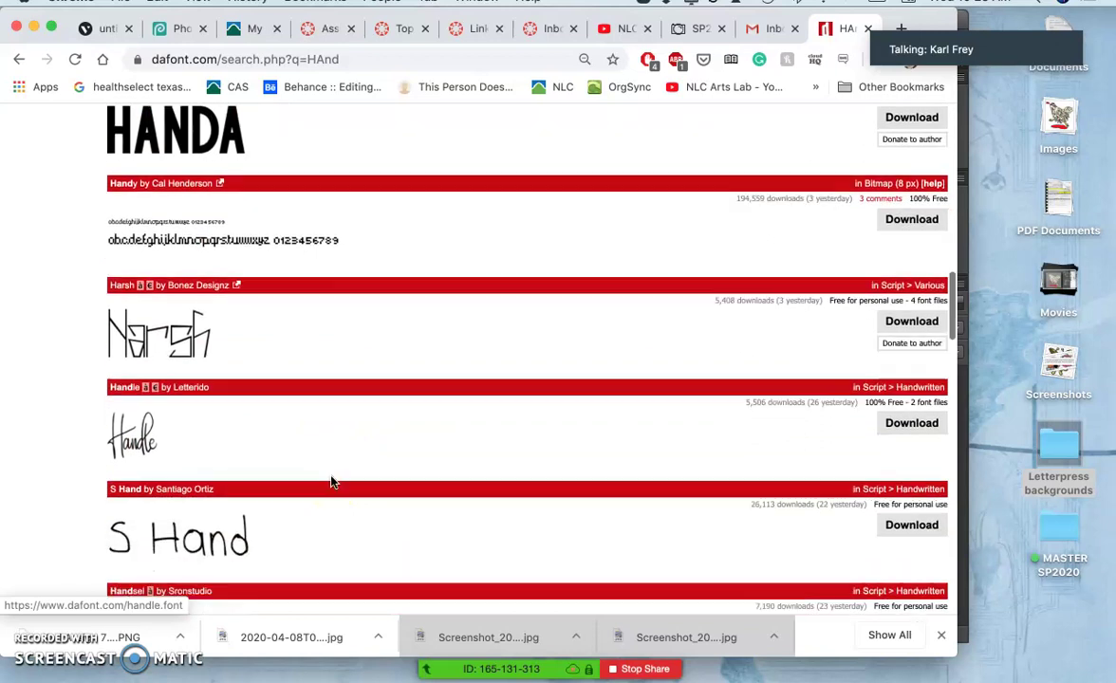
scroll(332, 482, "down", 4)
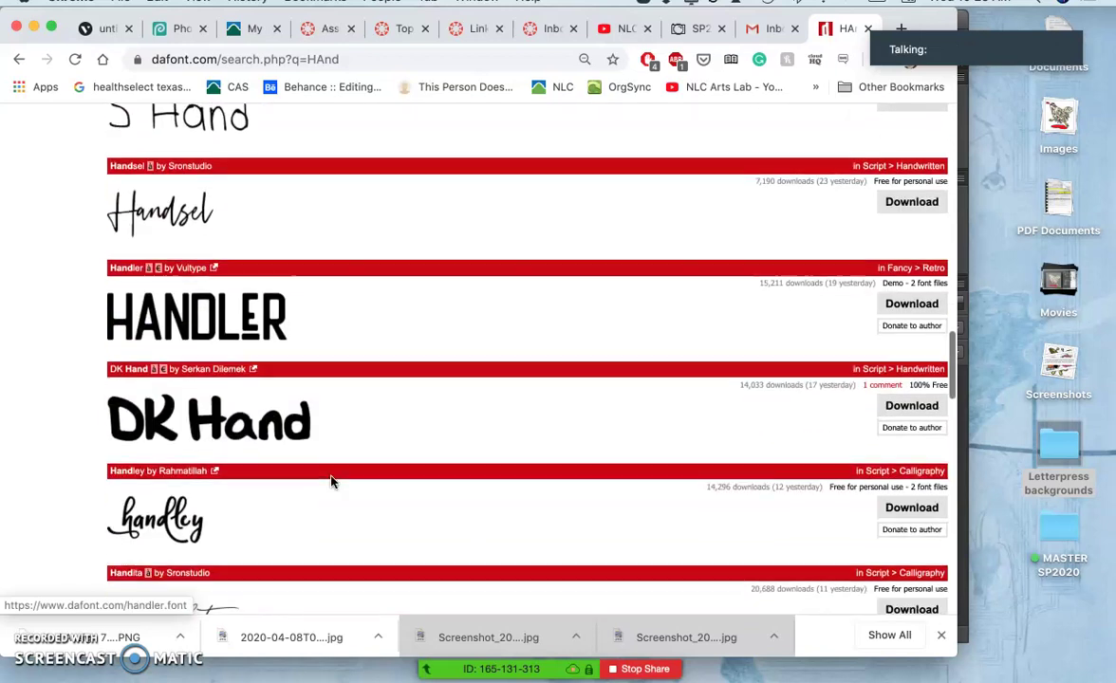
scroll(272, 503, "down", 9)
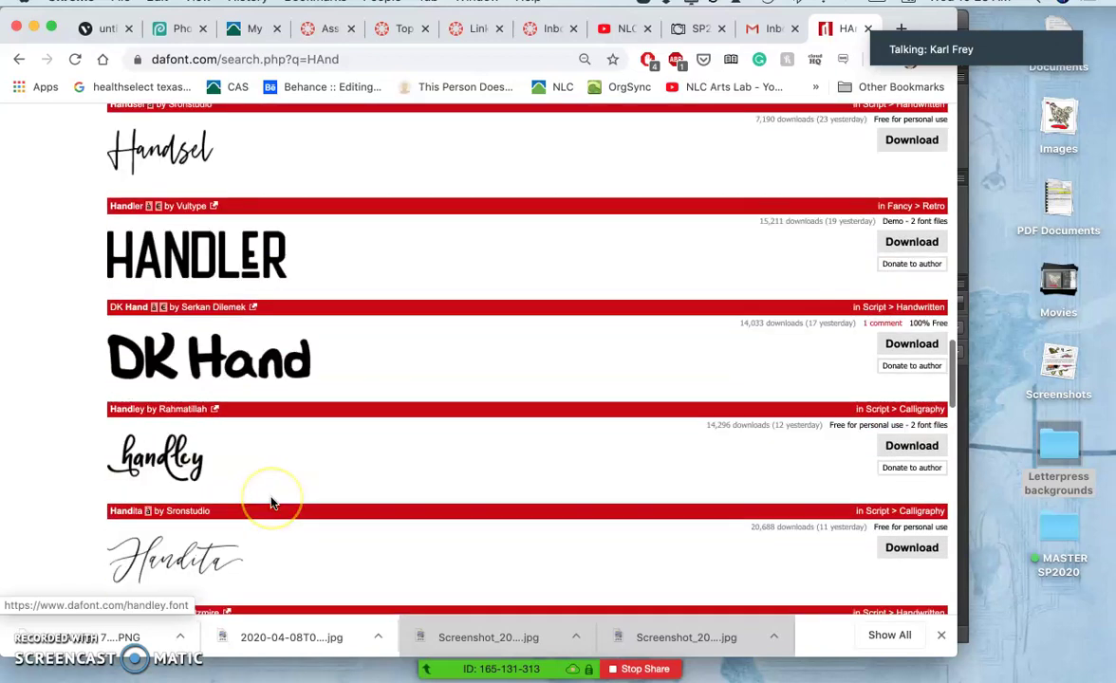
scroll(272, 503, "down", 13)
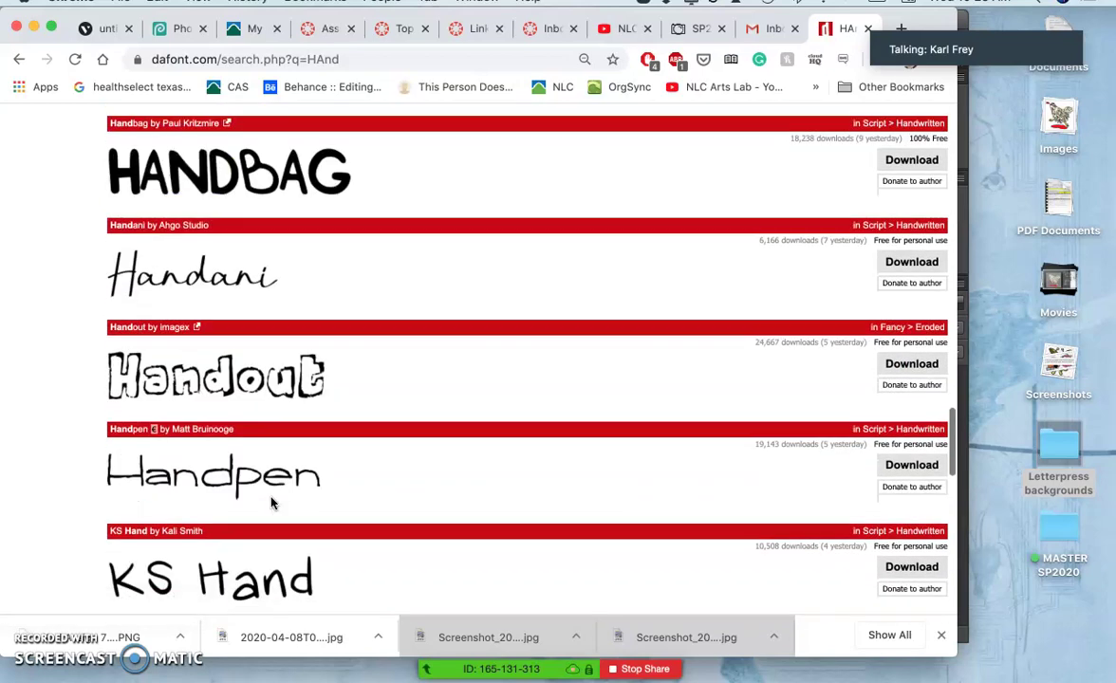
scroll(271, 503, "down", 10)
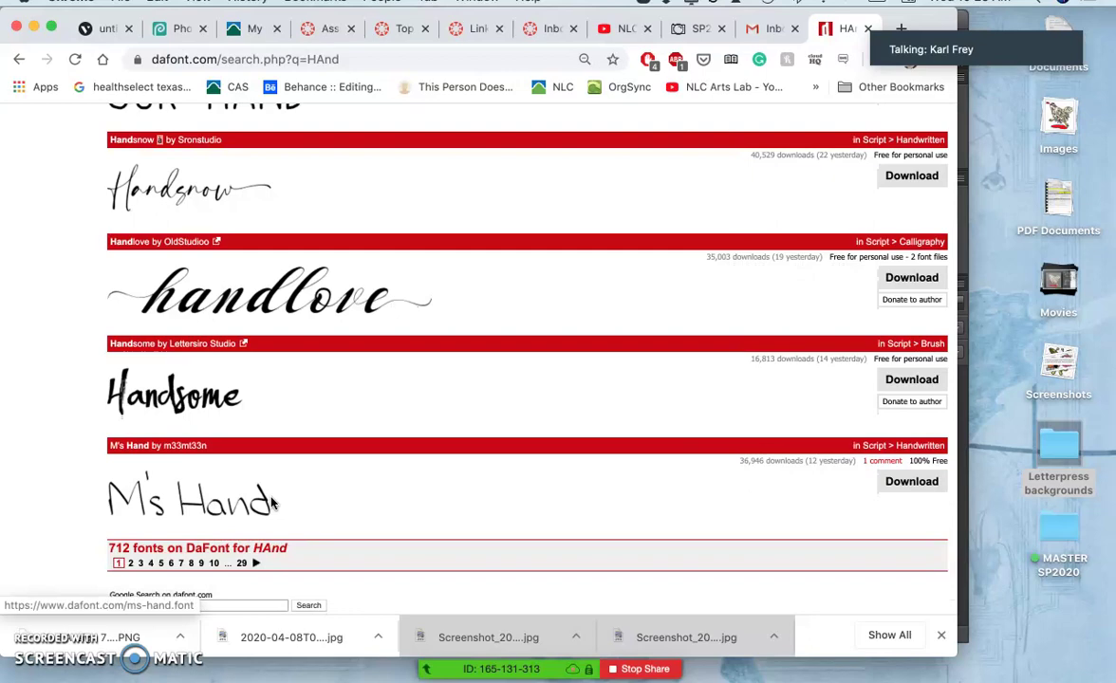
scroll(272, 503, "up", 20)
scroll(271, 503, "up", 15)
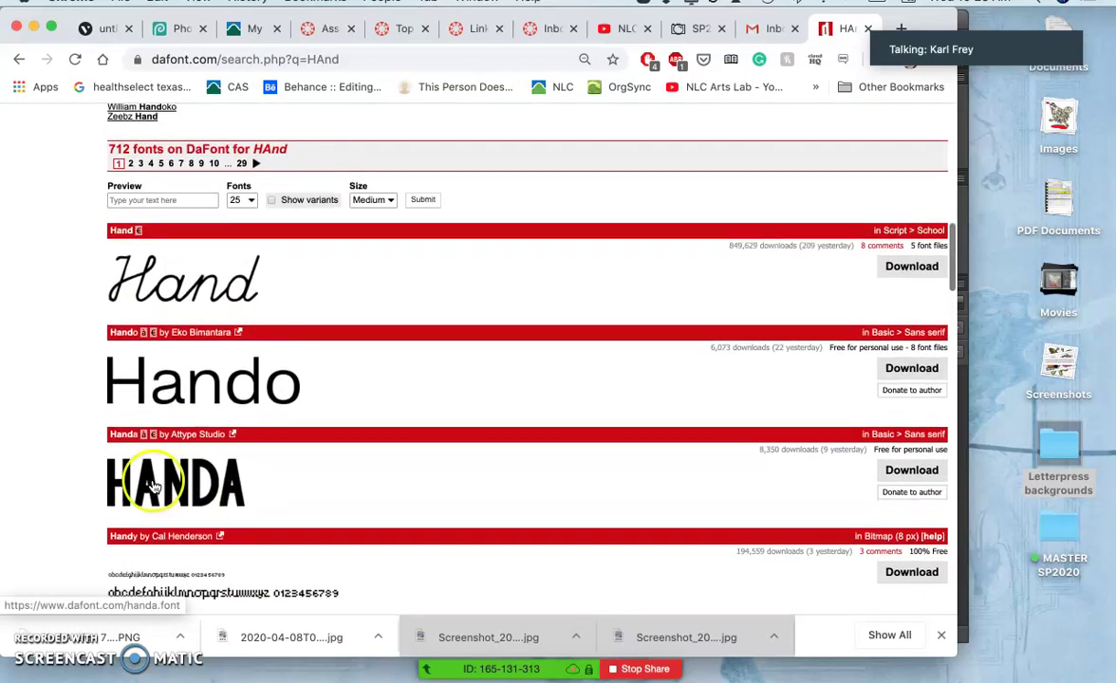
scroll(226, 477, "up", 5)
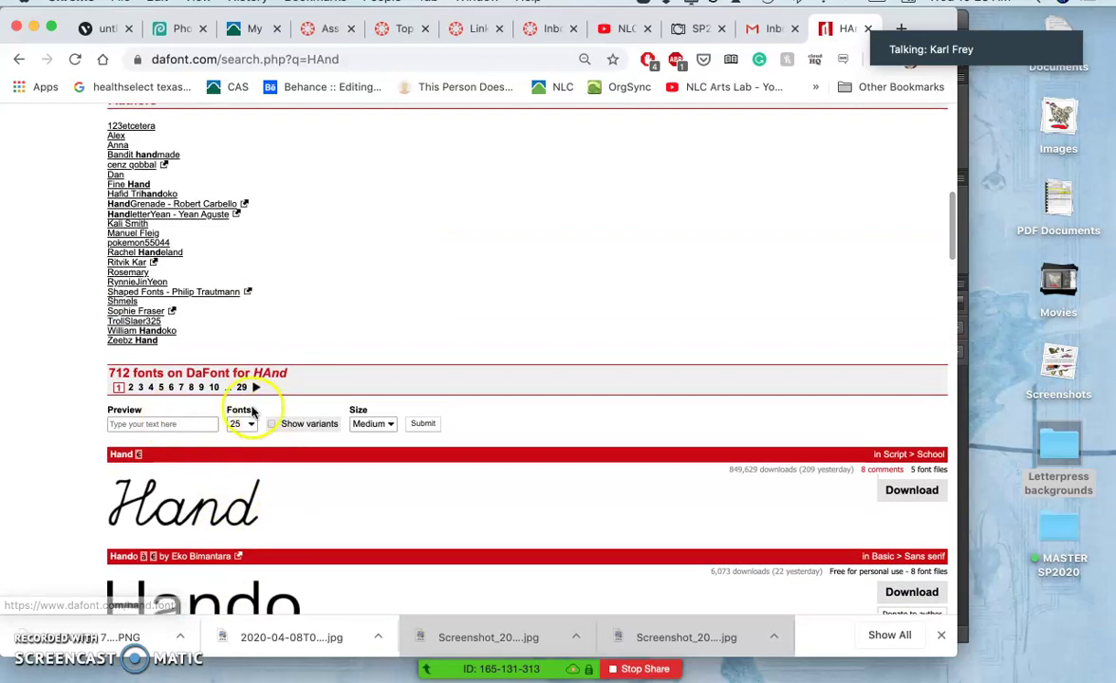
Step: Enter DON'T PANIC as the preview text and submit it to render the font samples
left_click(133, 423)
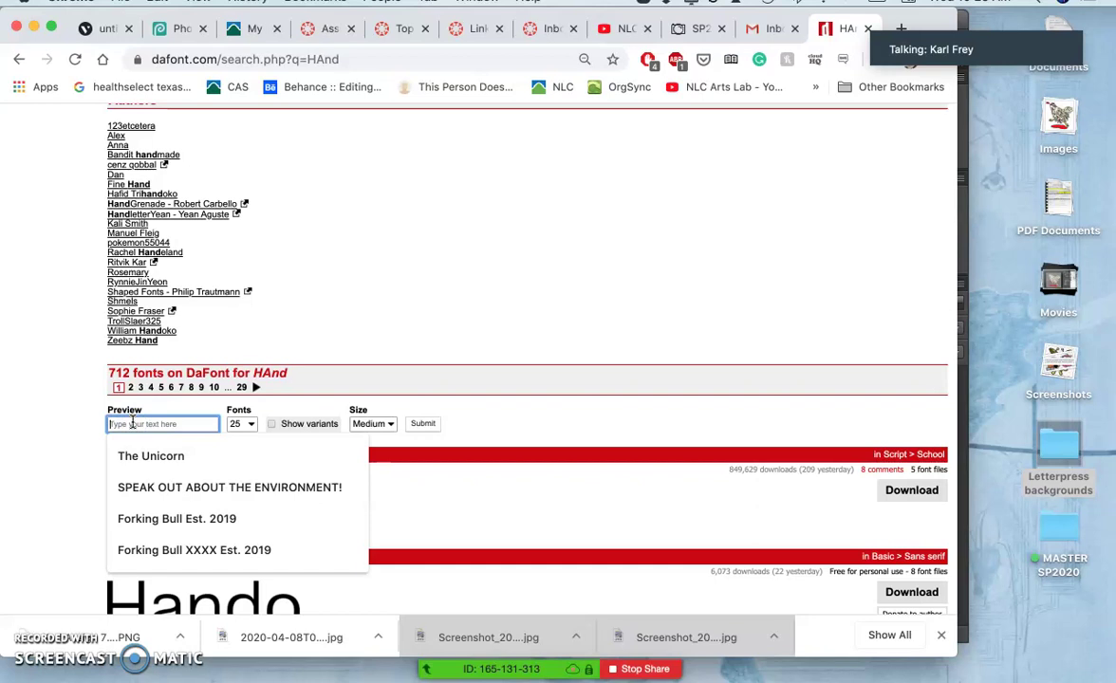
type("DO")
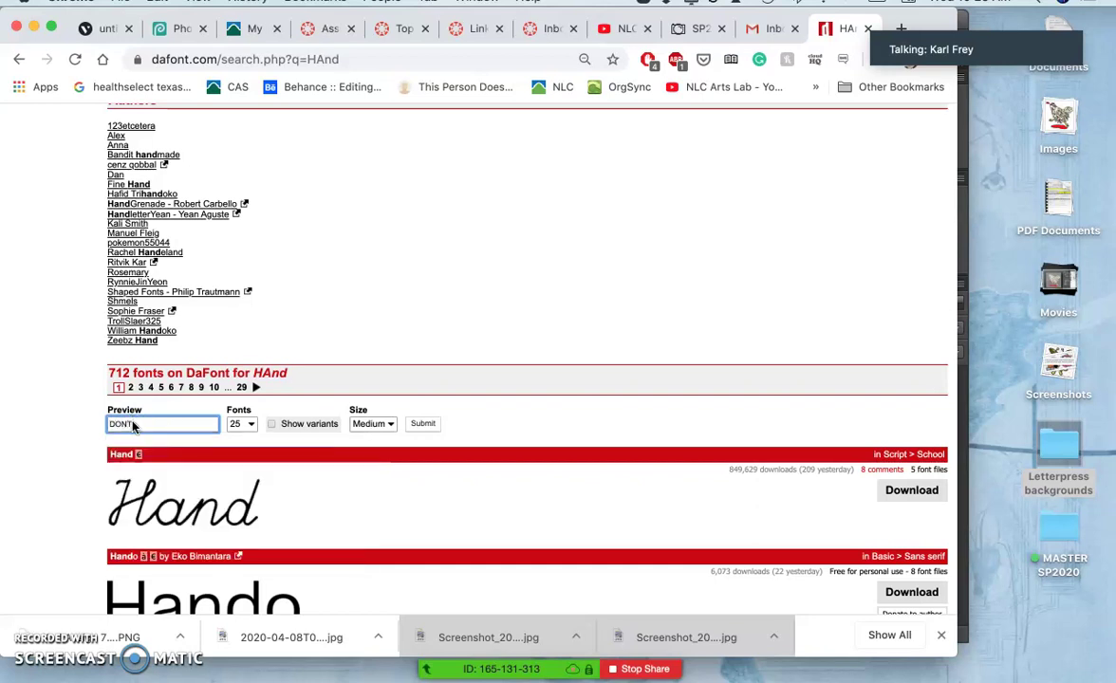
type("N'")
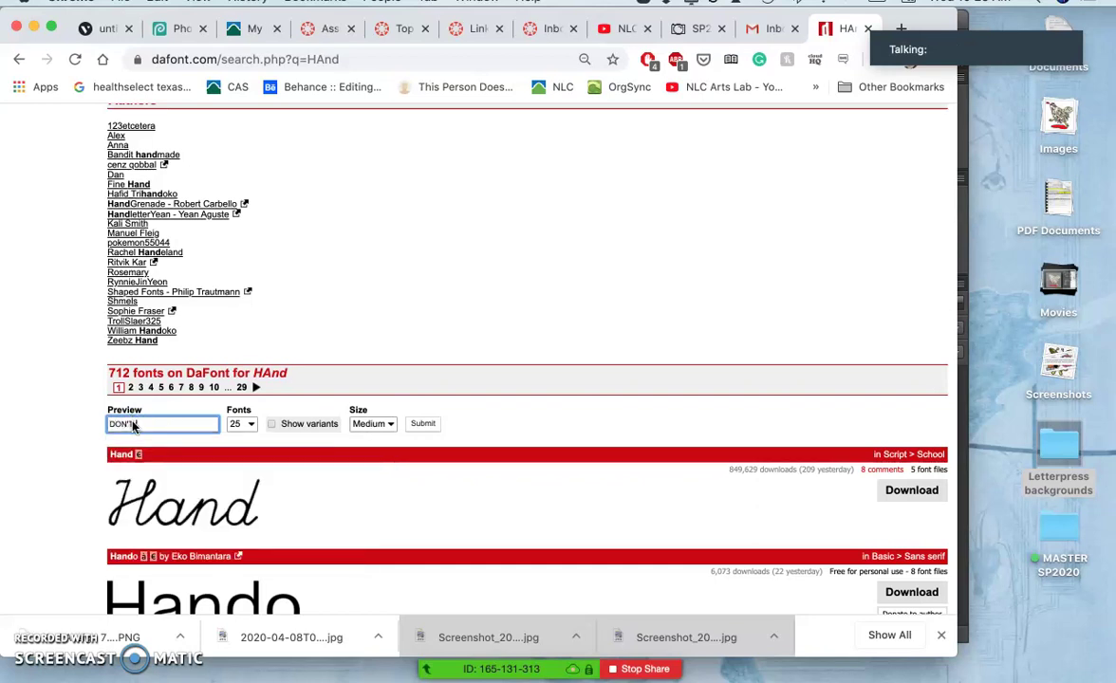
type("T PANIC")
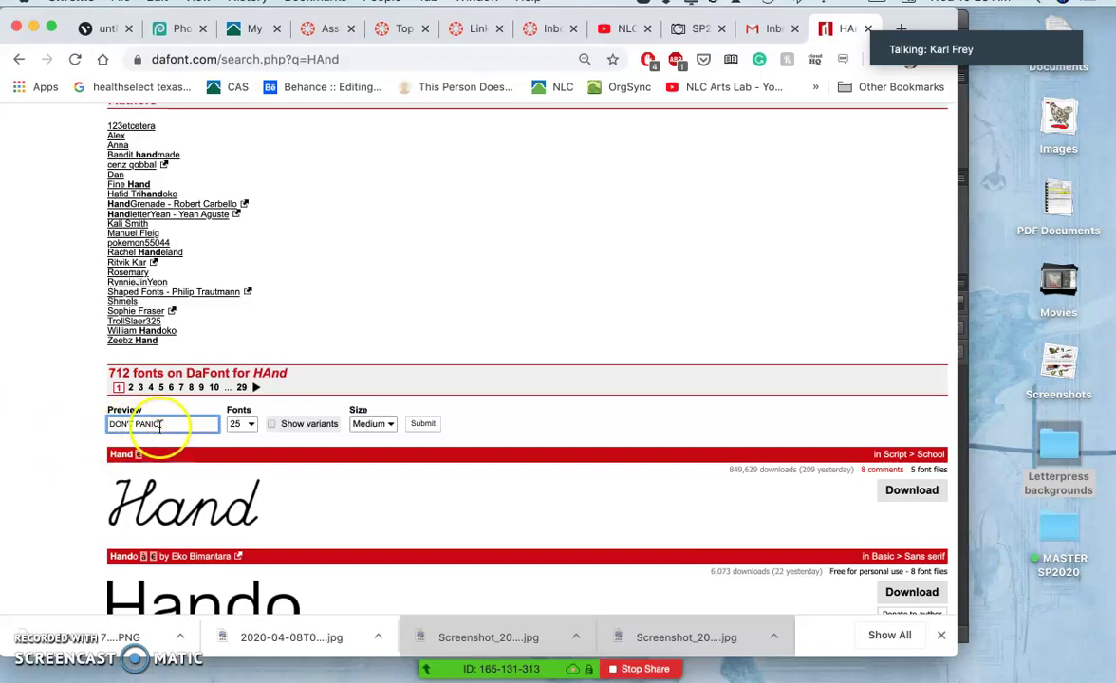
left_click(423, 424)
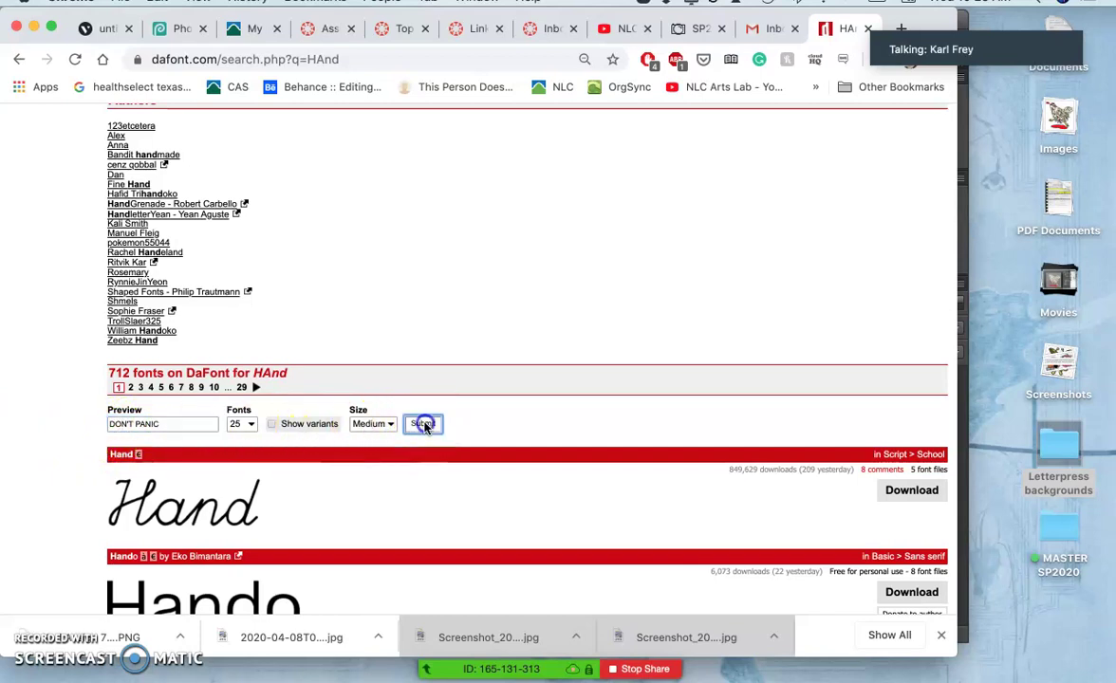